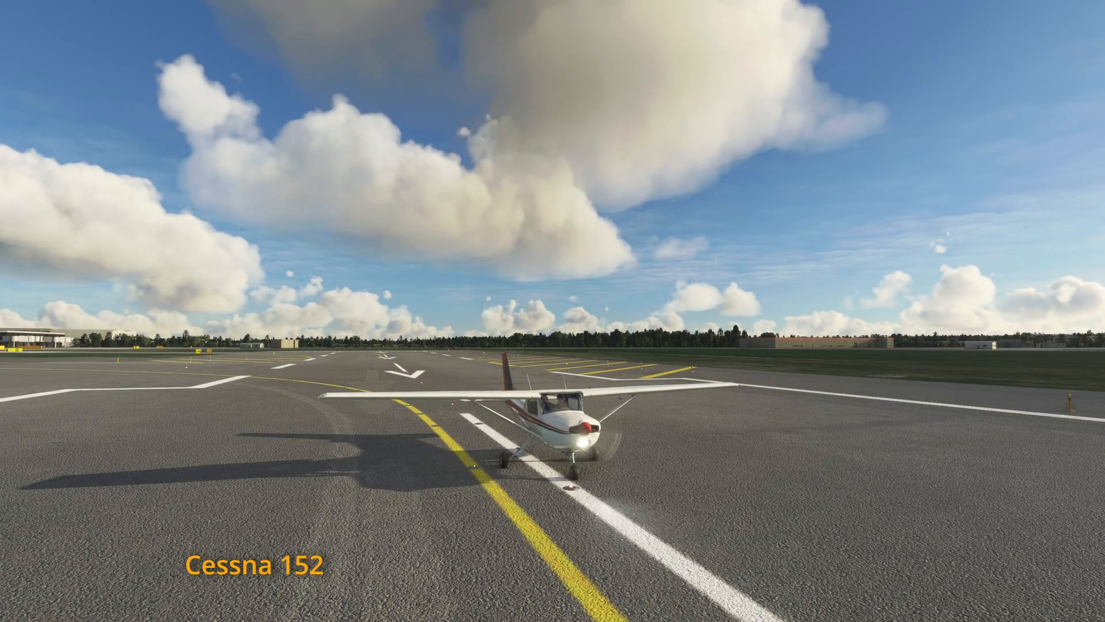
Open the controls options and expand the Autopilot category of the V1F_YOKE_BASIC profile with all commands listed
key("Escape")
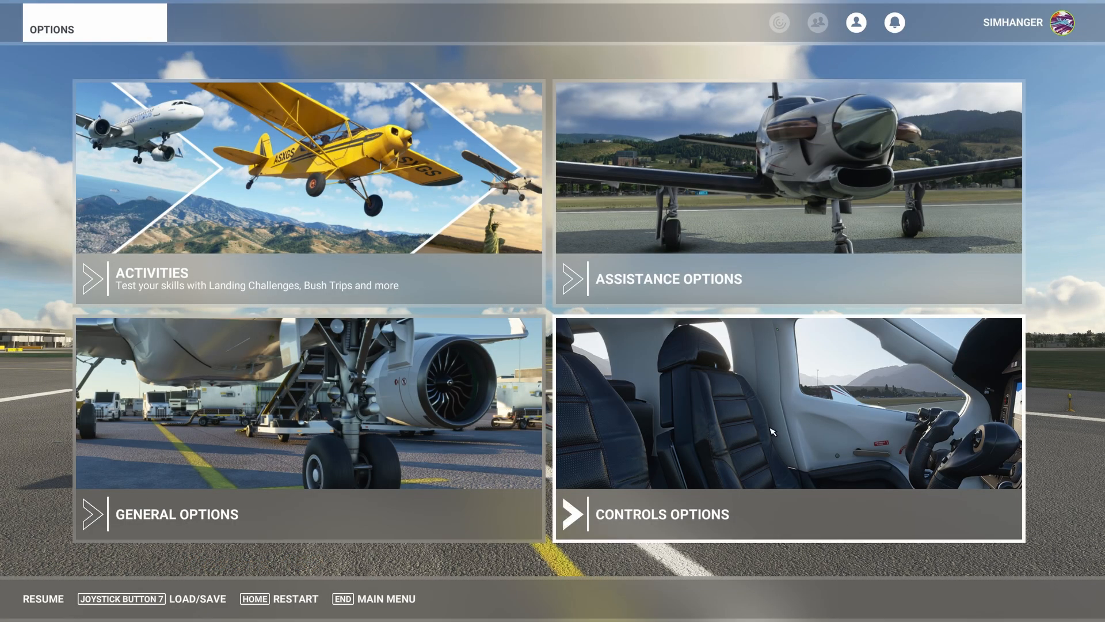
left_click(773, 432)
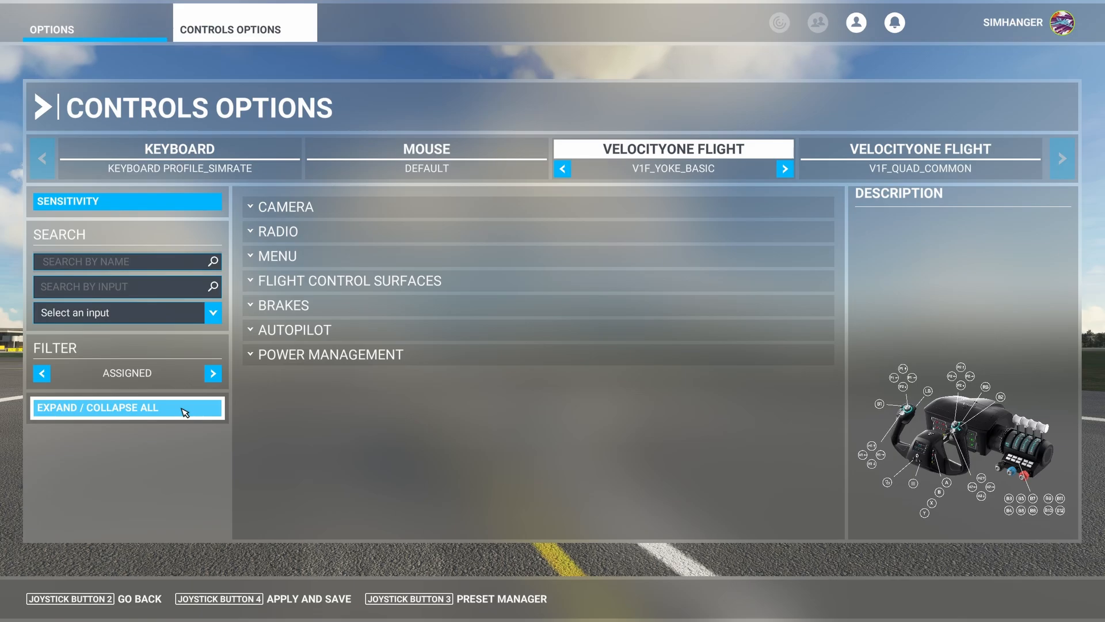
left_click(292, 331)
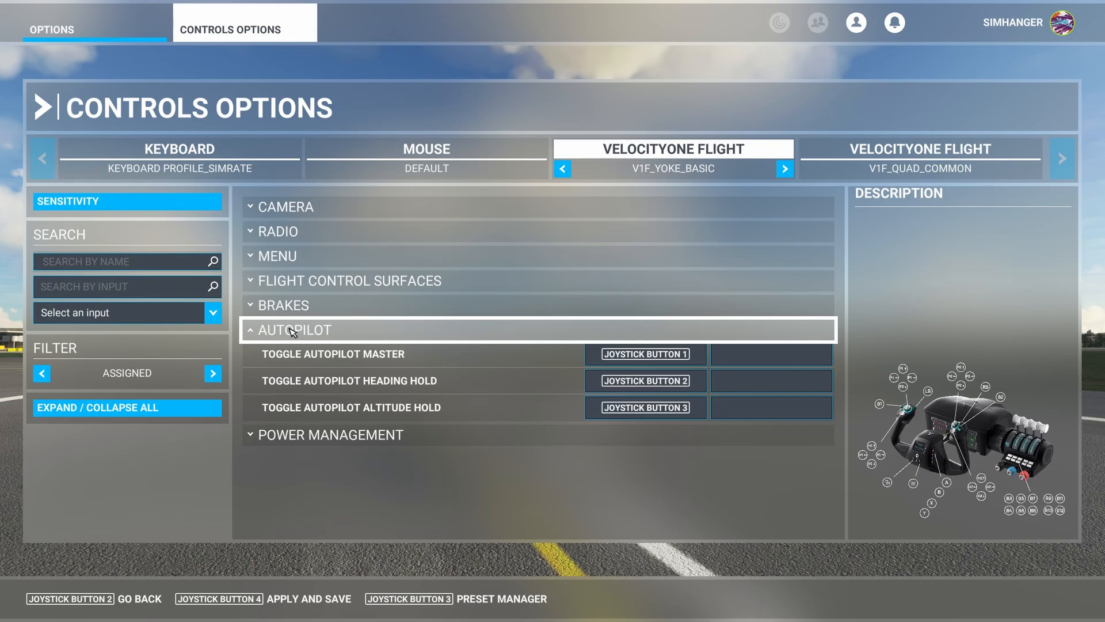
left_click(213, 373)
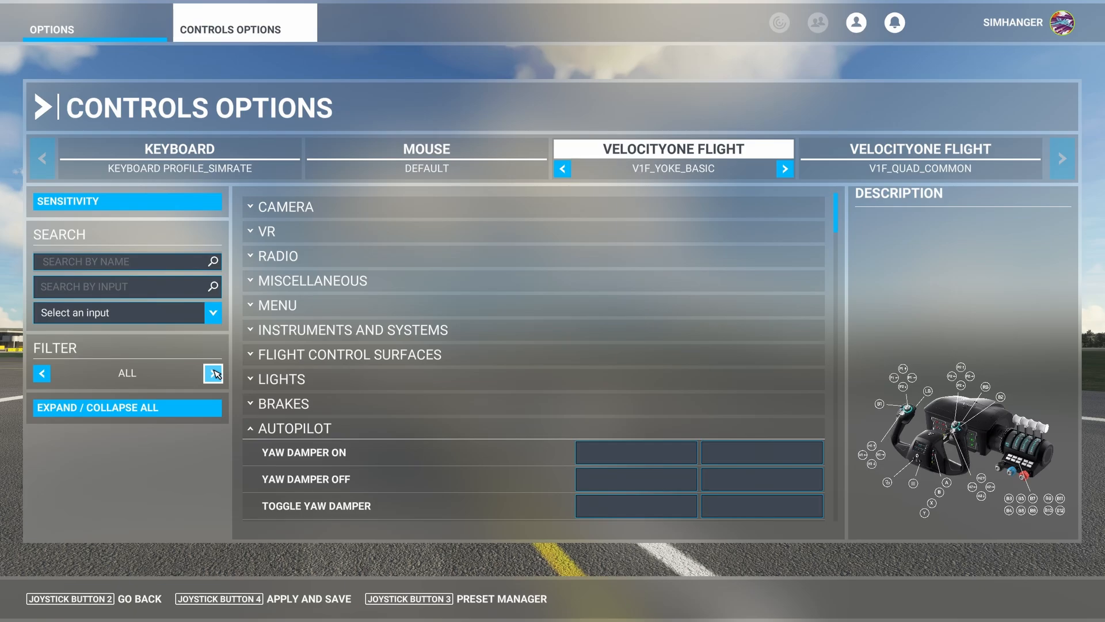
Assign Joystick Button 4 to Autopilot NAV1 Hold in the V1F_YOKE_BASIC profile, then apply and save the binding
scroll(400, 402, "down", 4)
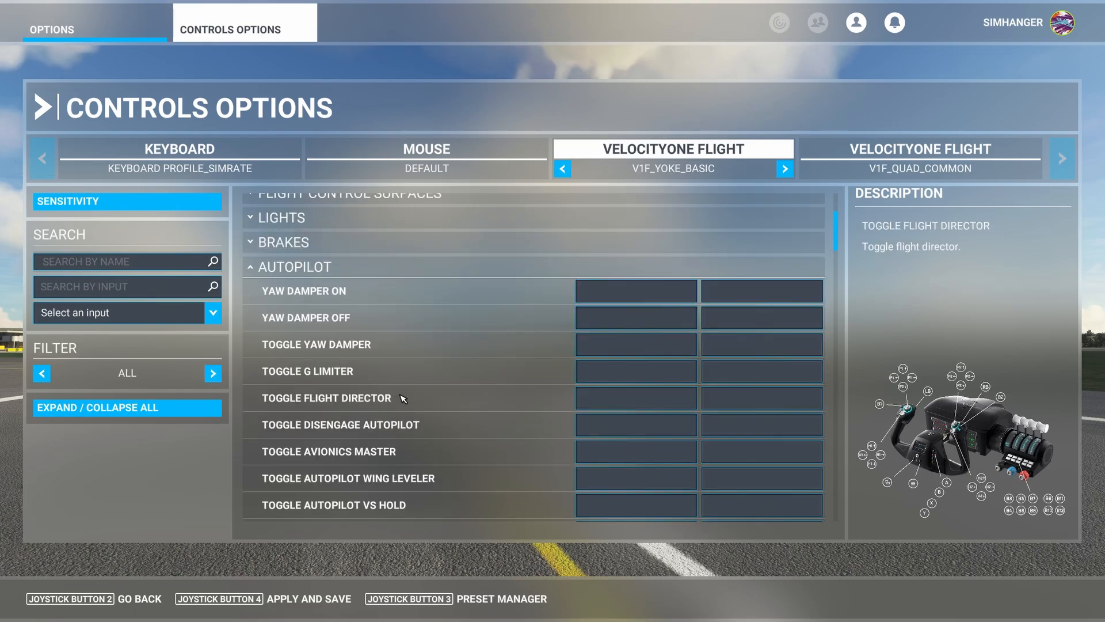
scroll(403, 398, "down", 5)
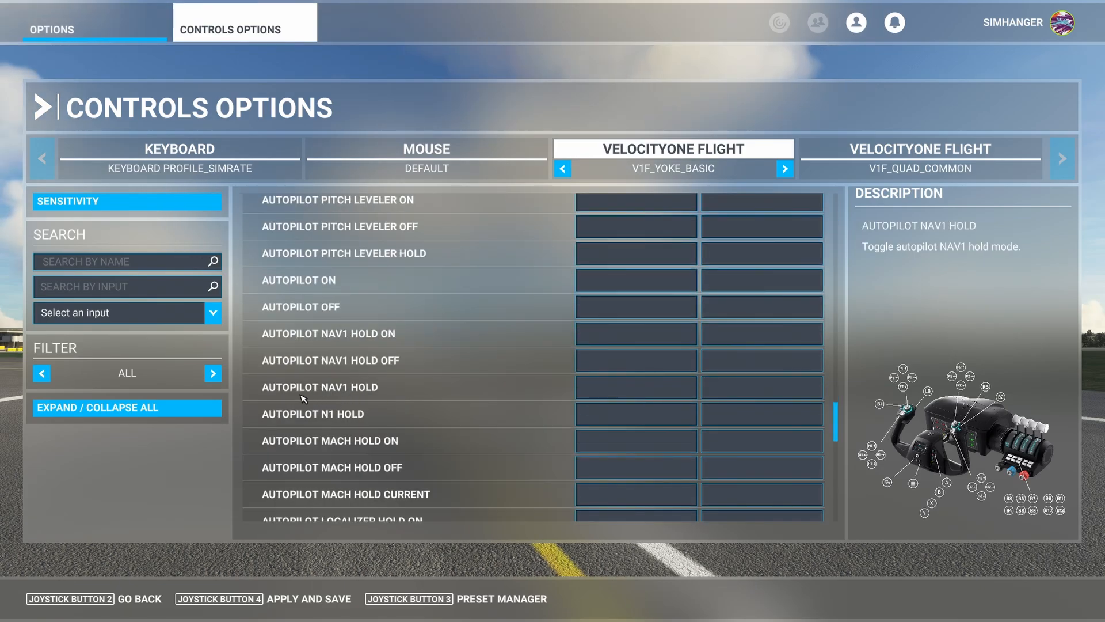
left_click(626, 392)
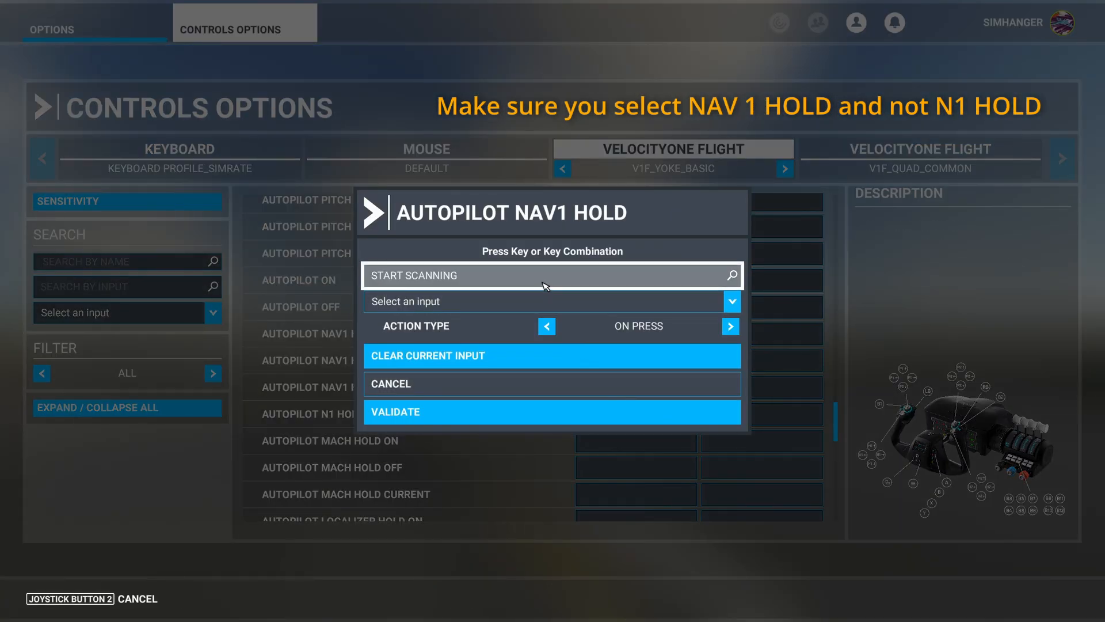
left_click(546, 286)
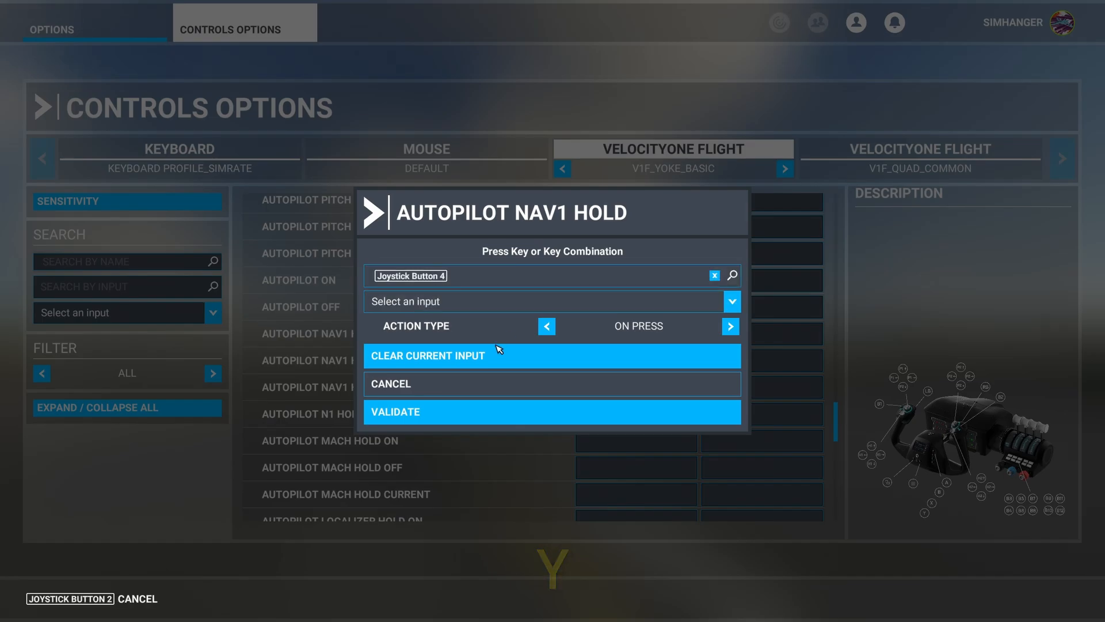
left_click(474, 416)
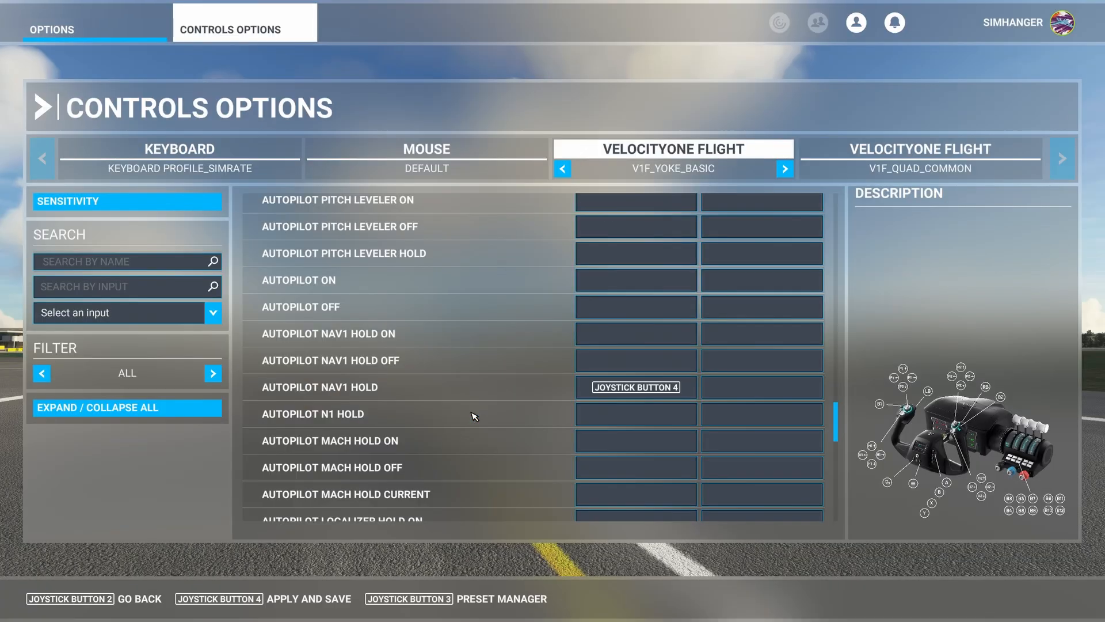
left_click(295, 603)
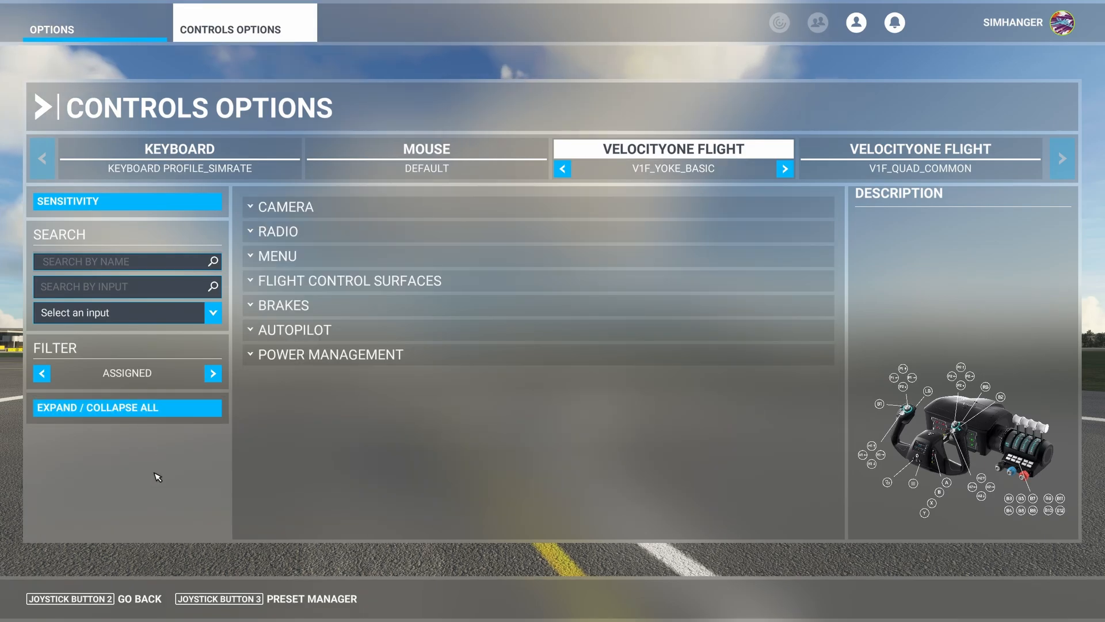
Switch to the device with the V1F_QUAD_COMMON profile and expand its assigned control trimming surfaces under Flight Control Surfaces
left_click(877, 154)
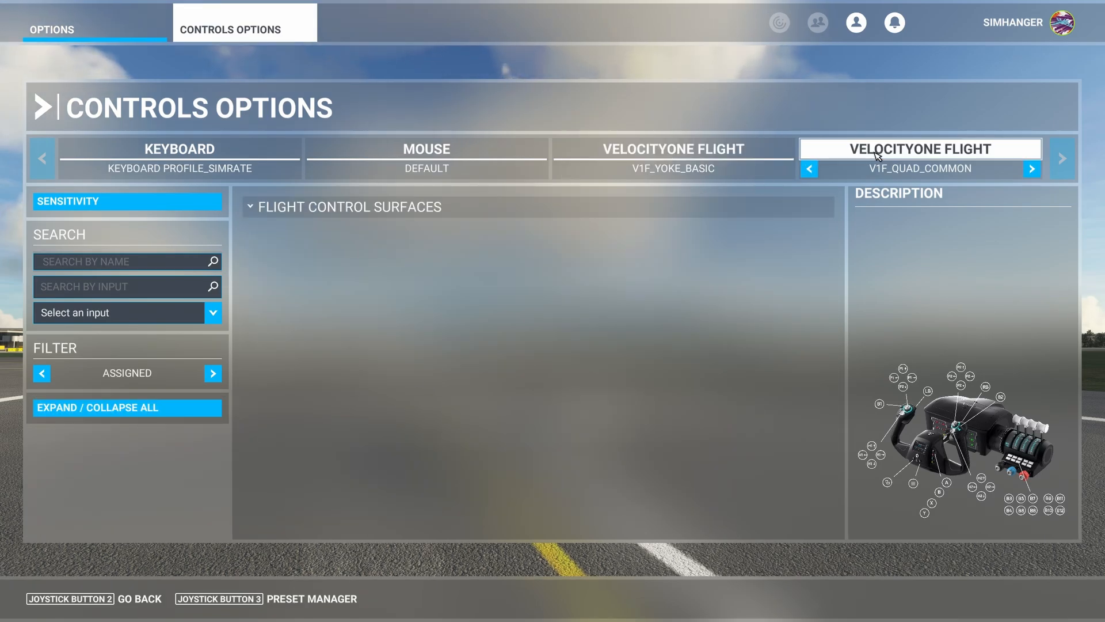
left_click(409, 214)
left_click(410, 228)
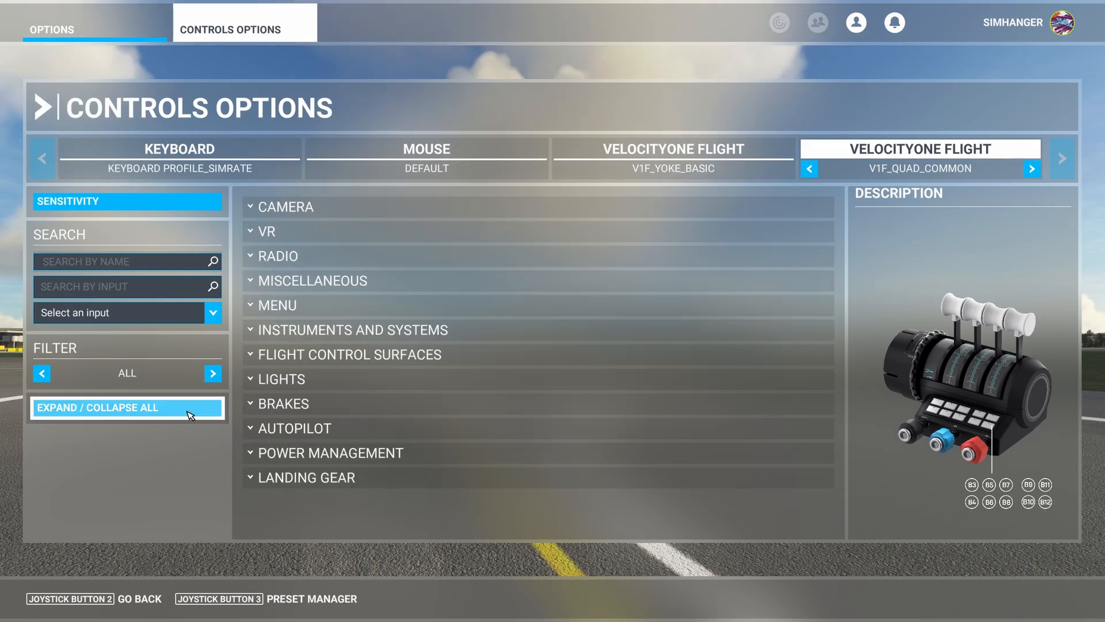
Search the commands for "flaps", assign Joystick R-Axis Z to Flaps Axis, and apply and save the binding
left_click(123, 260)
type("flaps")
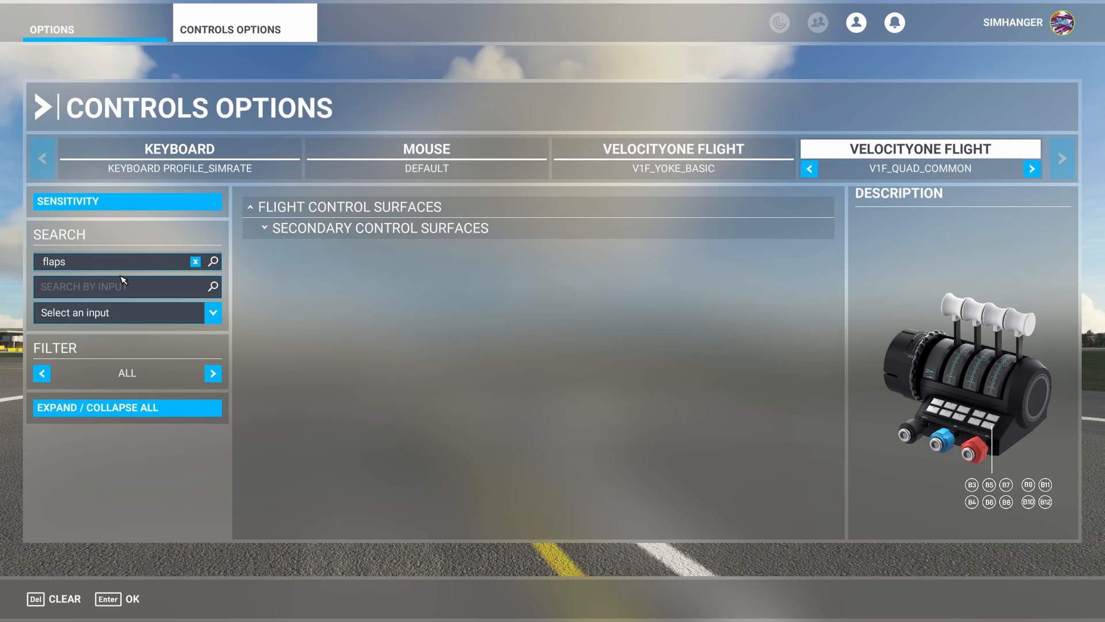
left_click(358, 230)
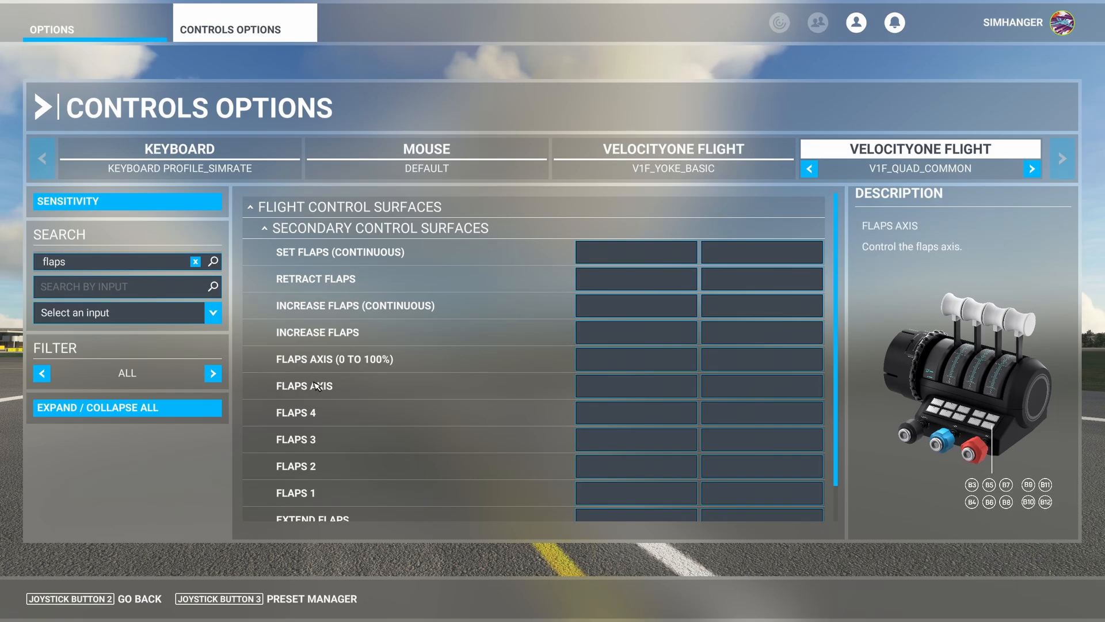
left_click(640, 391)
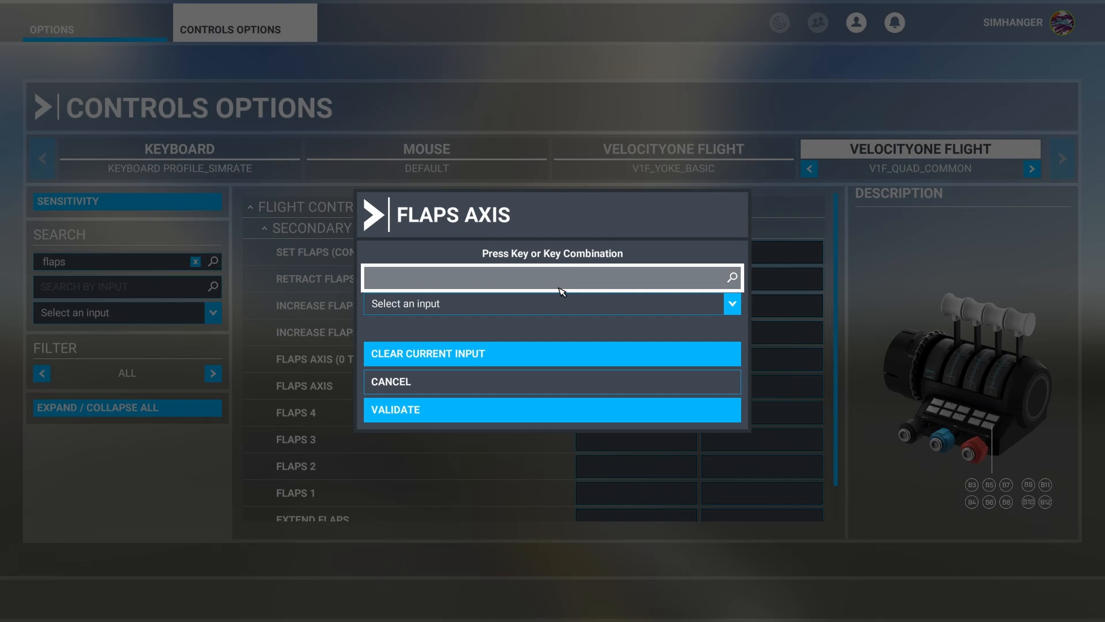
left_click(527, 410)
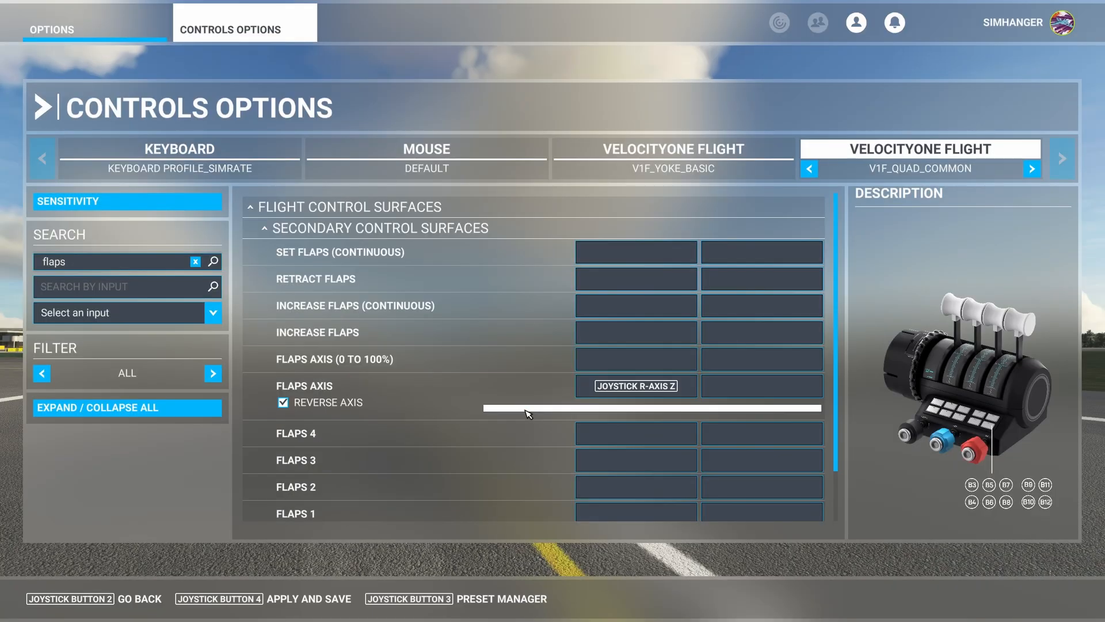
left_click(300, 599)
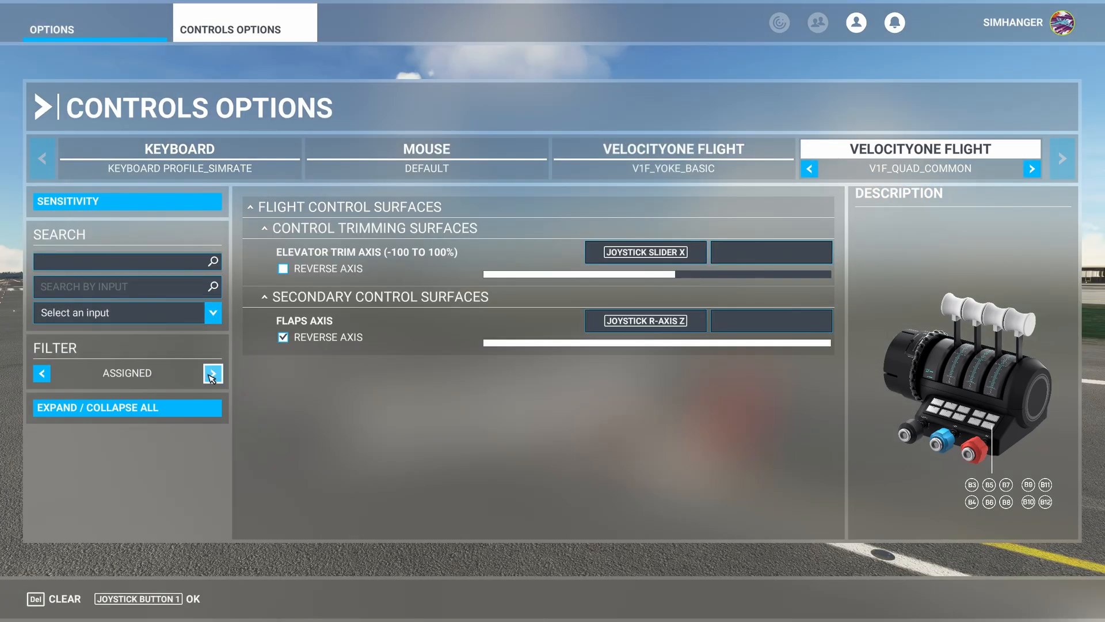
Search all quadrant commands for "parking" and assign Joystick Button 2 to Toggle Parking Brakes
left_click(213, 373)
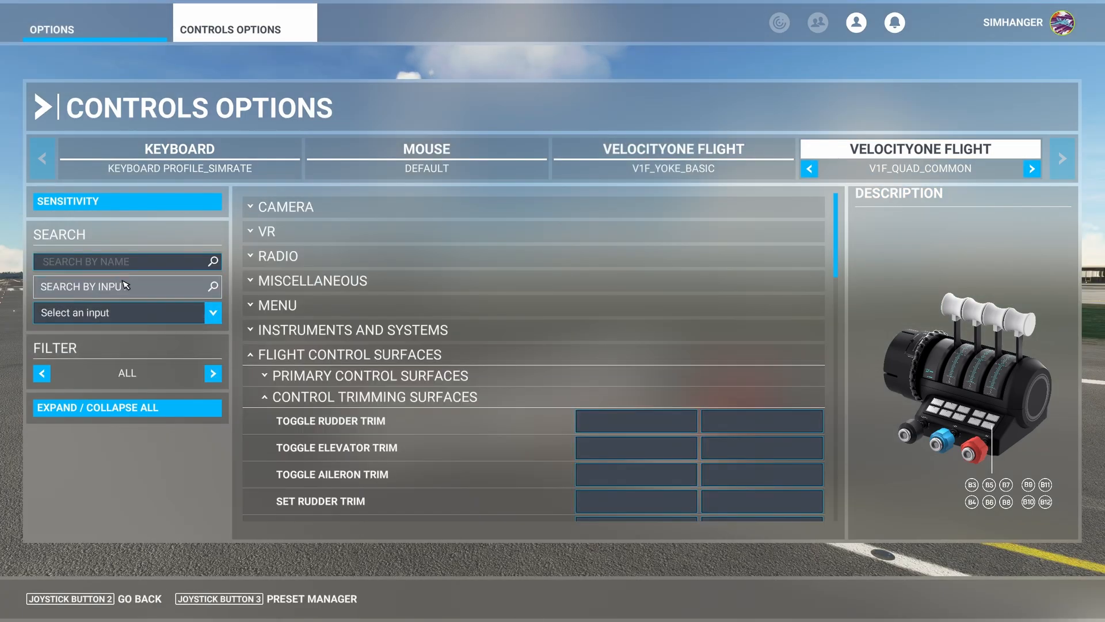
left_click(111, 261)
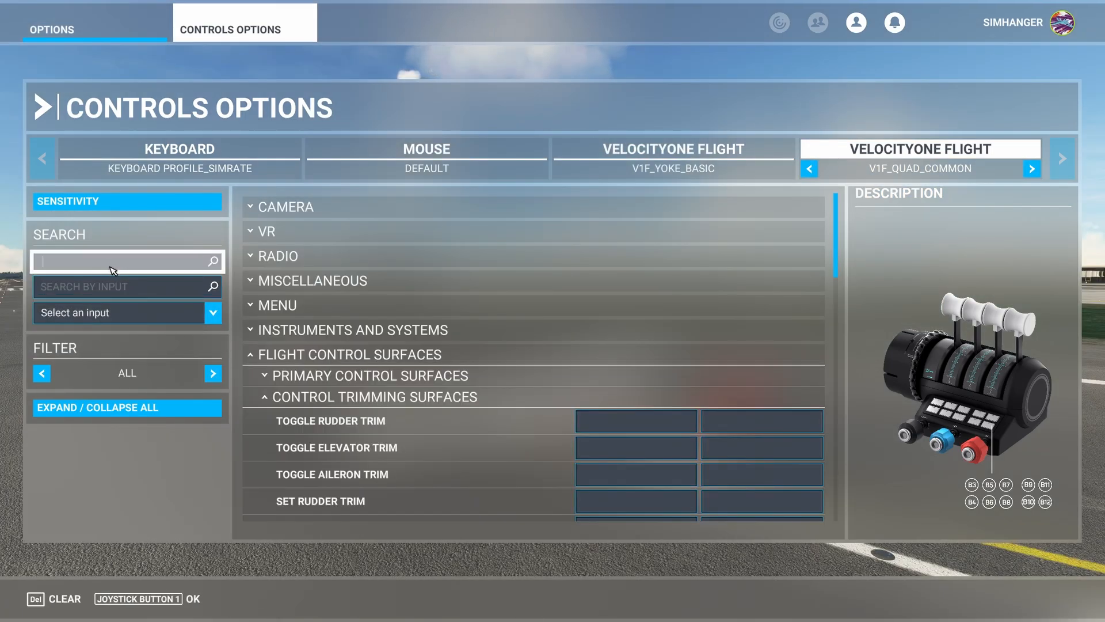
type("parki")
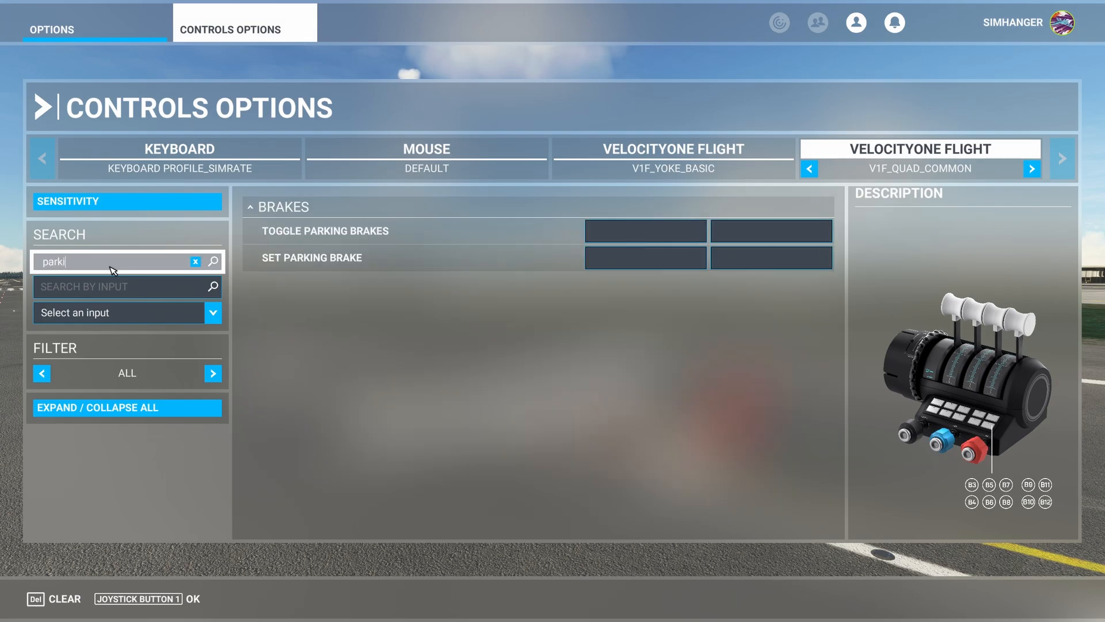
type("ng")
key("Return")
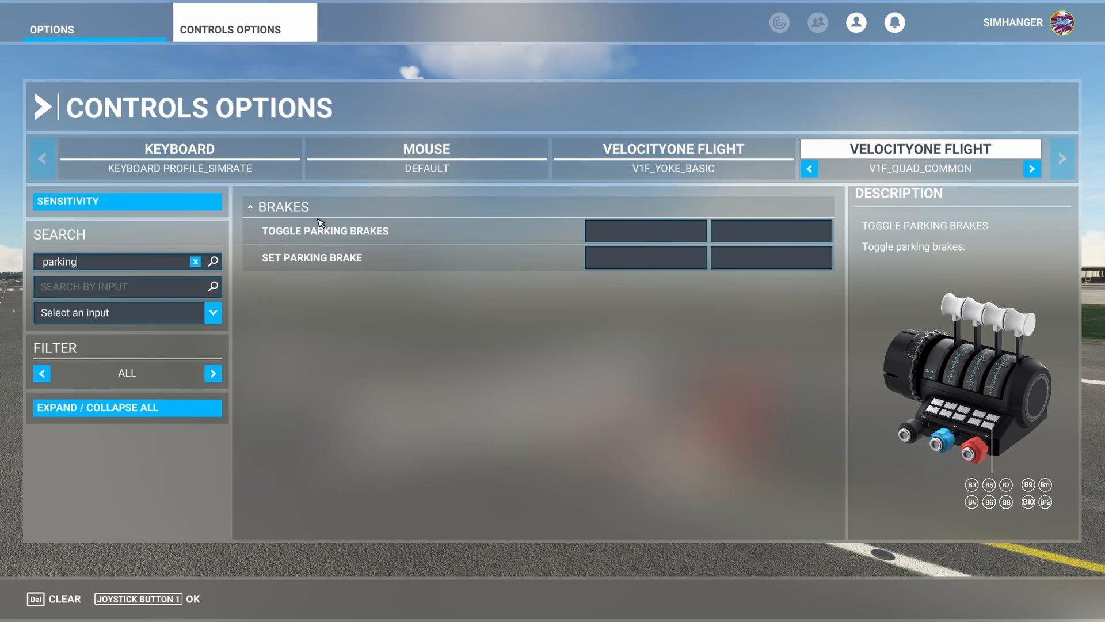
left_click(645, 237)
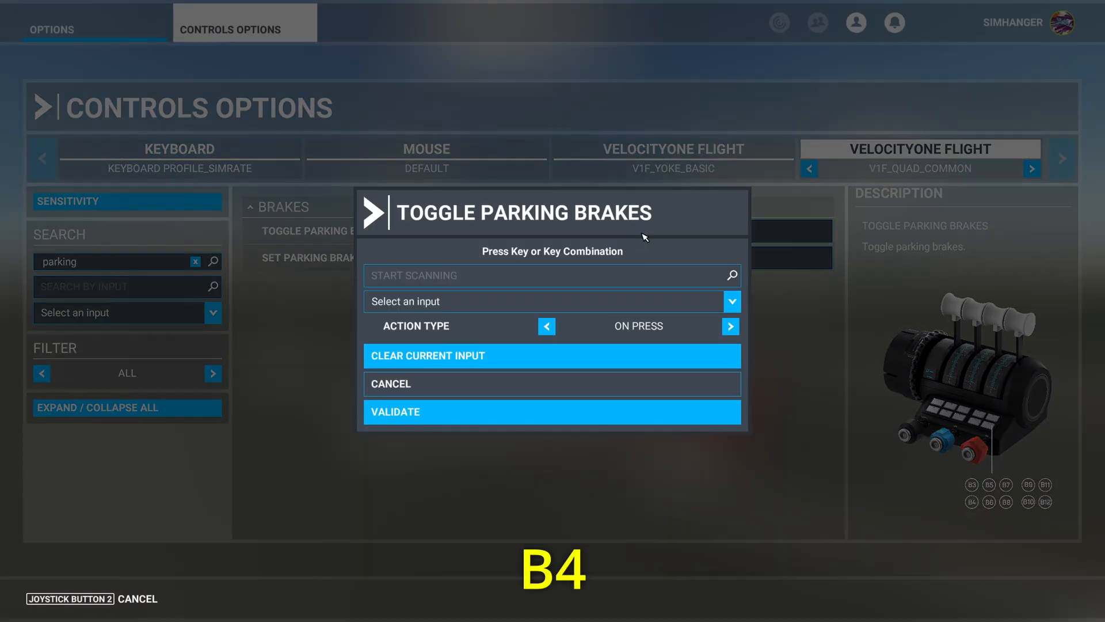
left_click(612, 281)
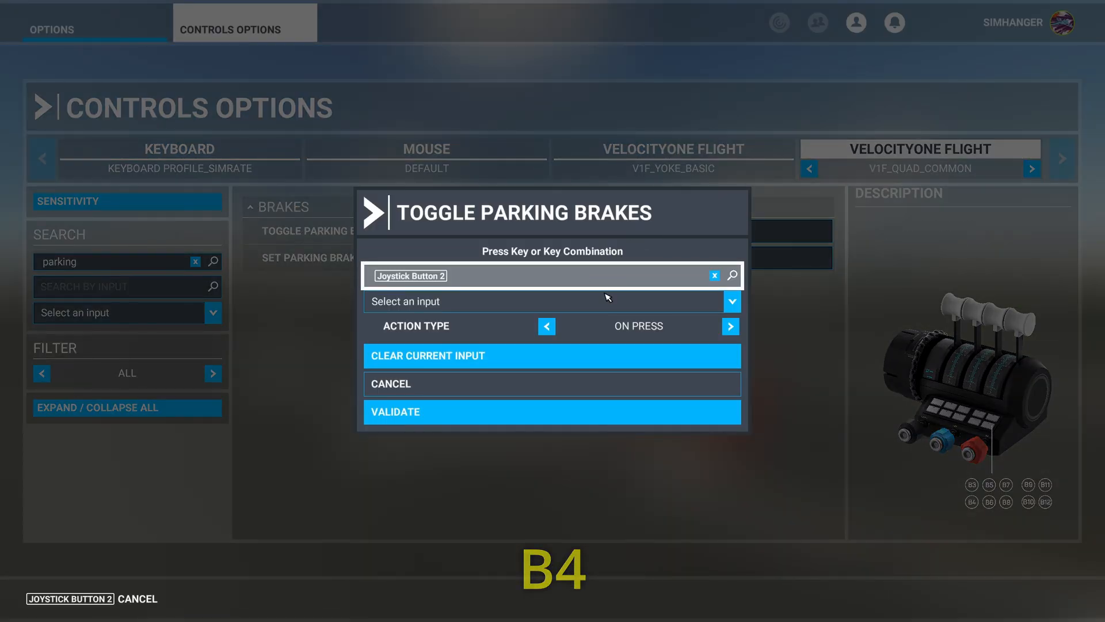
left_click(527, 420)
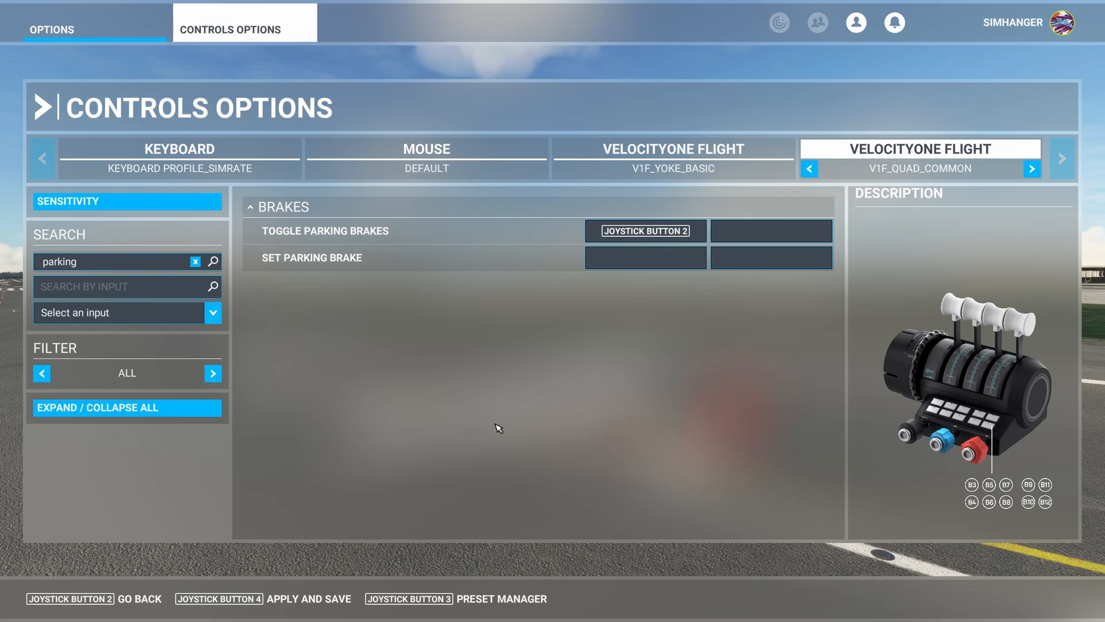
Clear the command search, collapse all categories, and expand only the Exterior Lights group under Lights
left_click(196, 261)
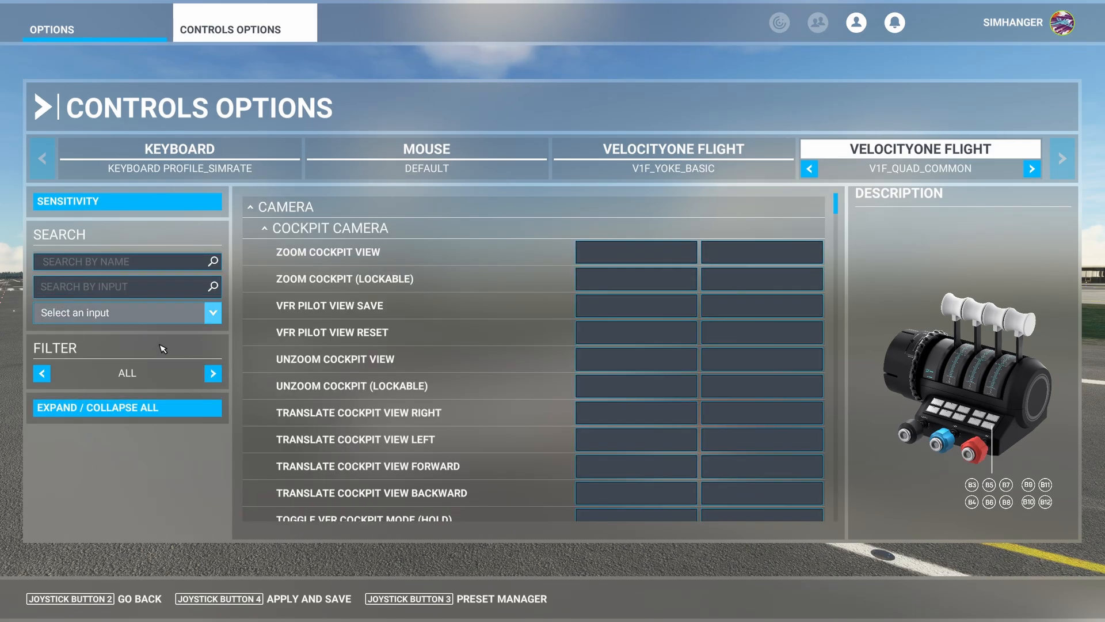
left_click(141, 408)
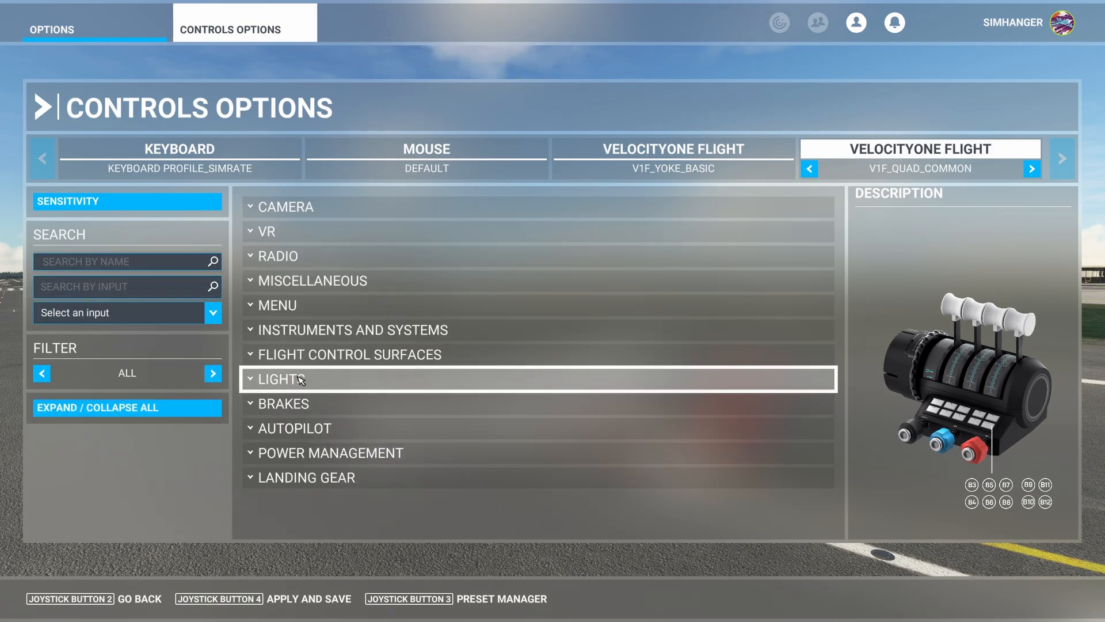
left_click(368, 379)
scroll(373, 340, "down", 1)
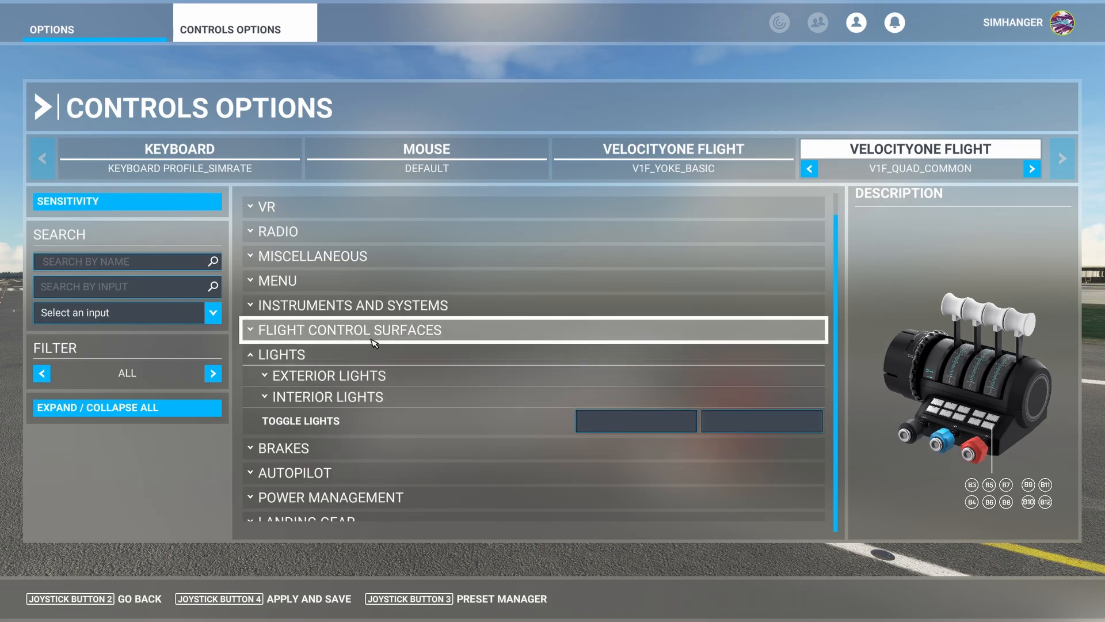
left_click(391, 375)
Assign Joystick Button 1 to Toggle Nav Lights, then apply and save the exterior light bindings
scroll(410, 349, "down", 6)
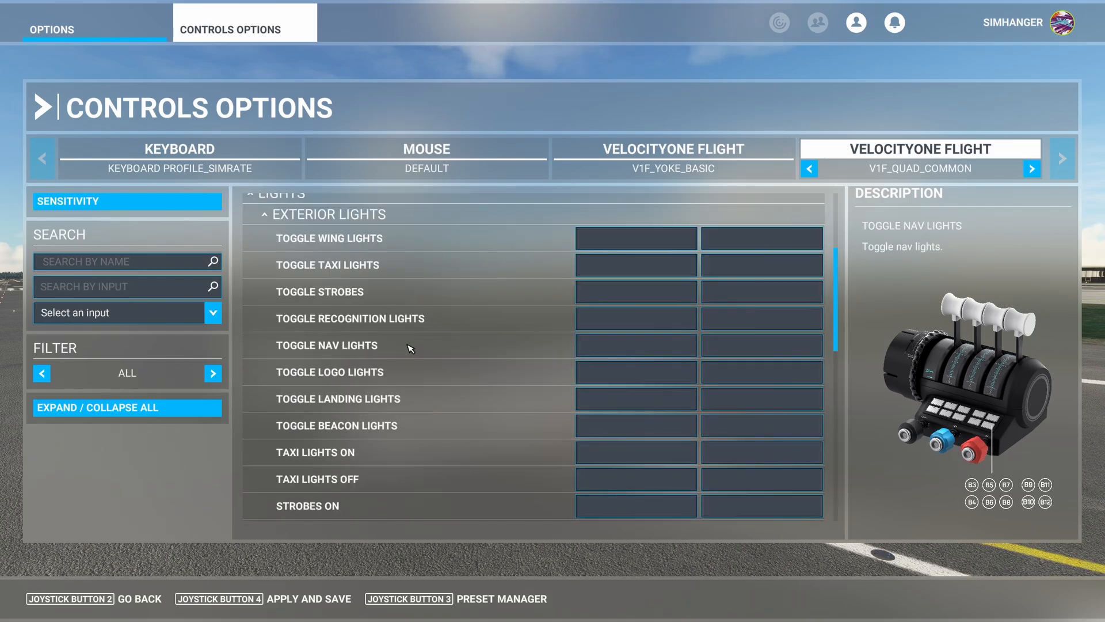
scroll(413, 346, "up", 3)
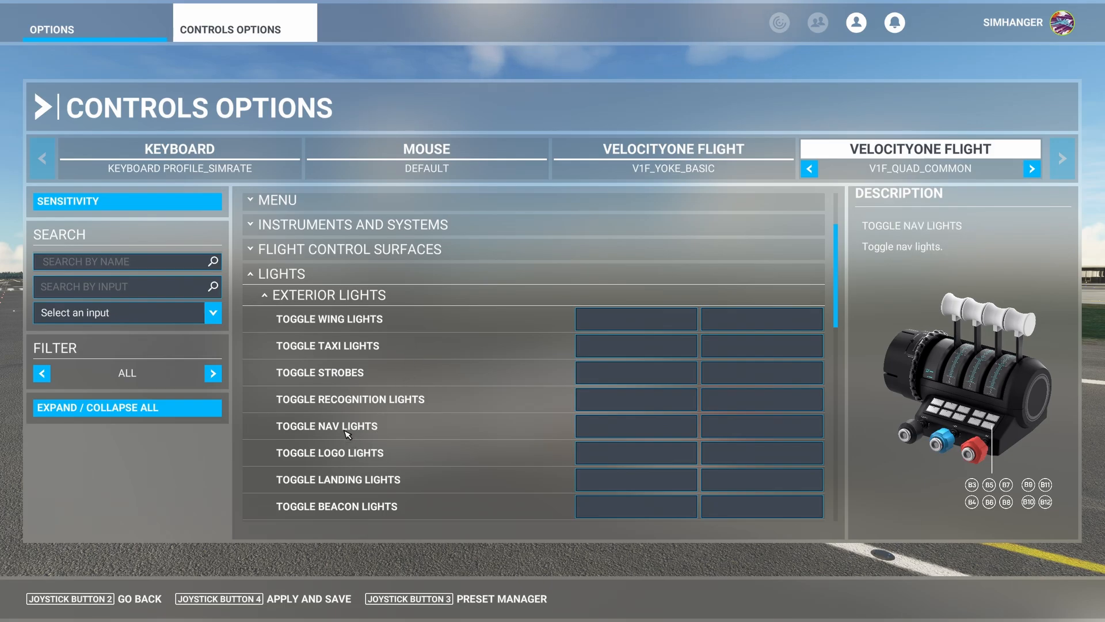
left_click(612, 427)
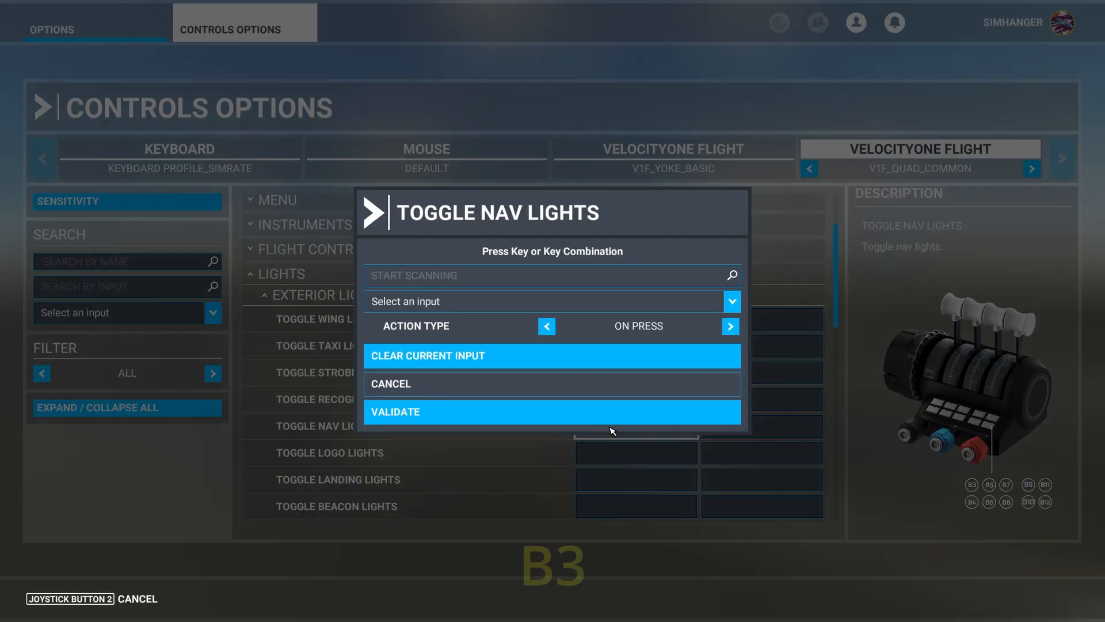
left_click(521, 285)
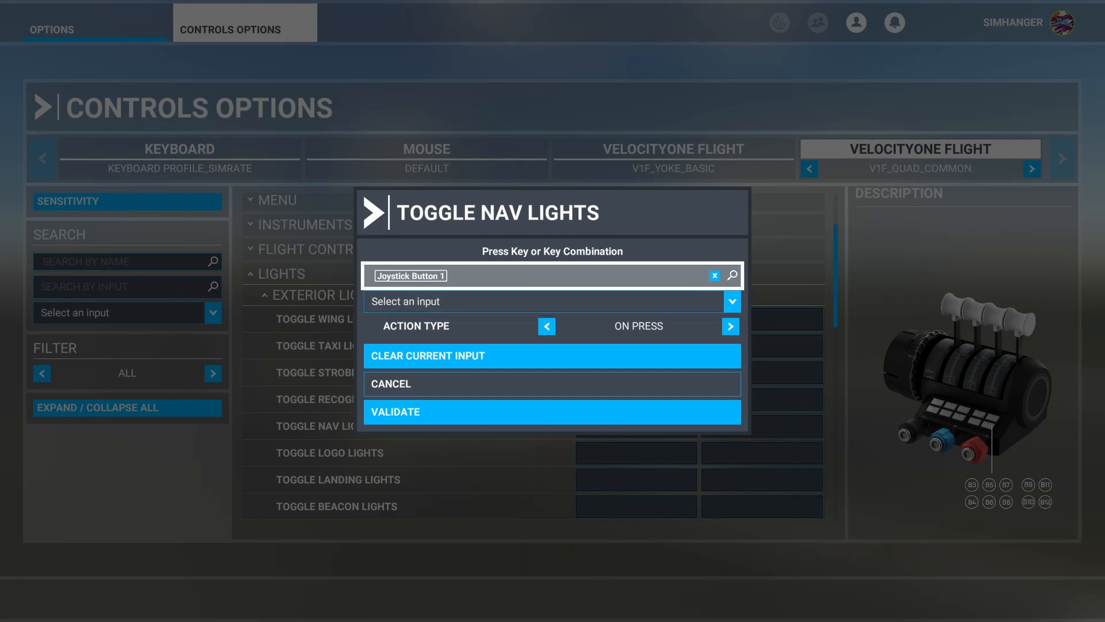
left_click(488, 413)
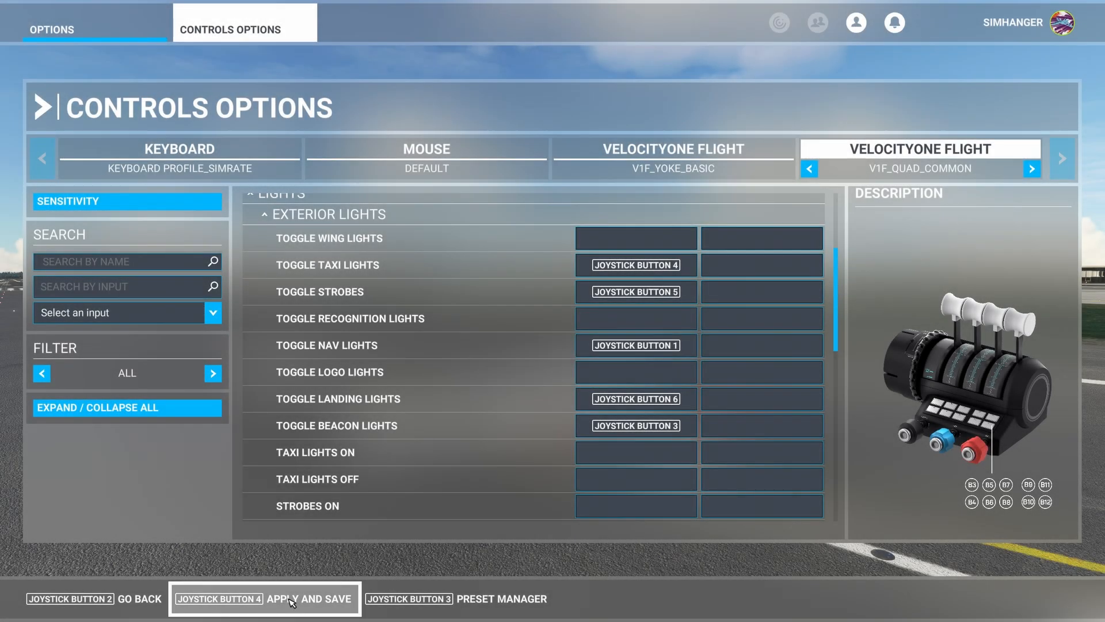
left_click(291, 602)
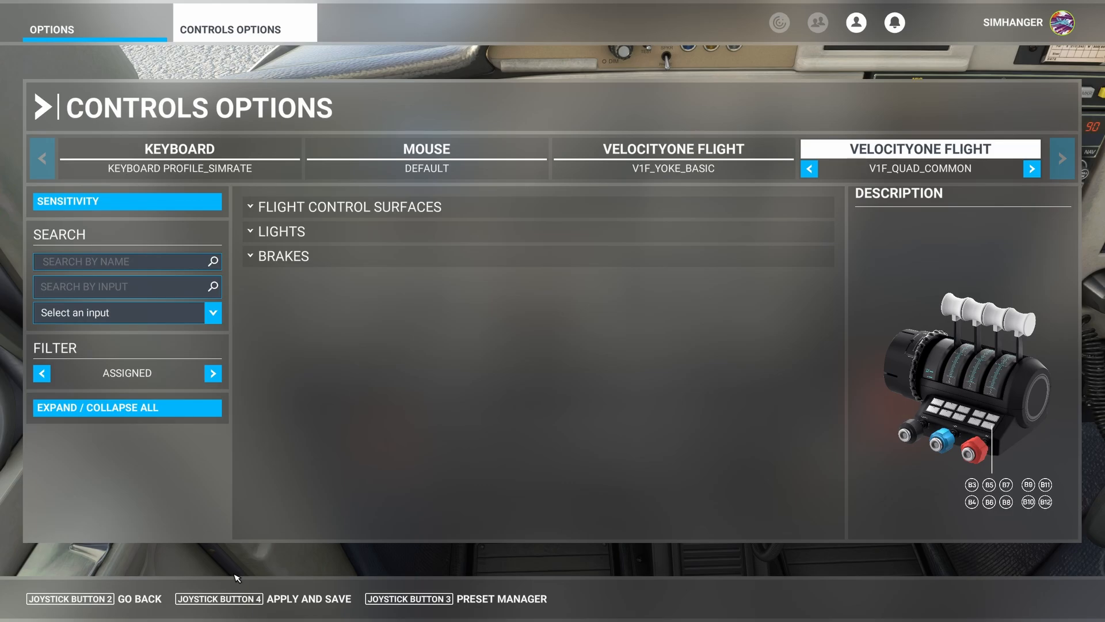
Search the quadrant commands for "gear", assign Joystick Button 9 to Gear Up and Joystick Button 10 to Gear Down, and save
left_click(154, 265)
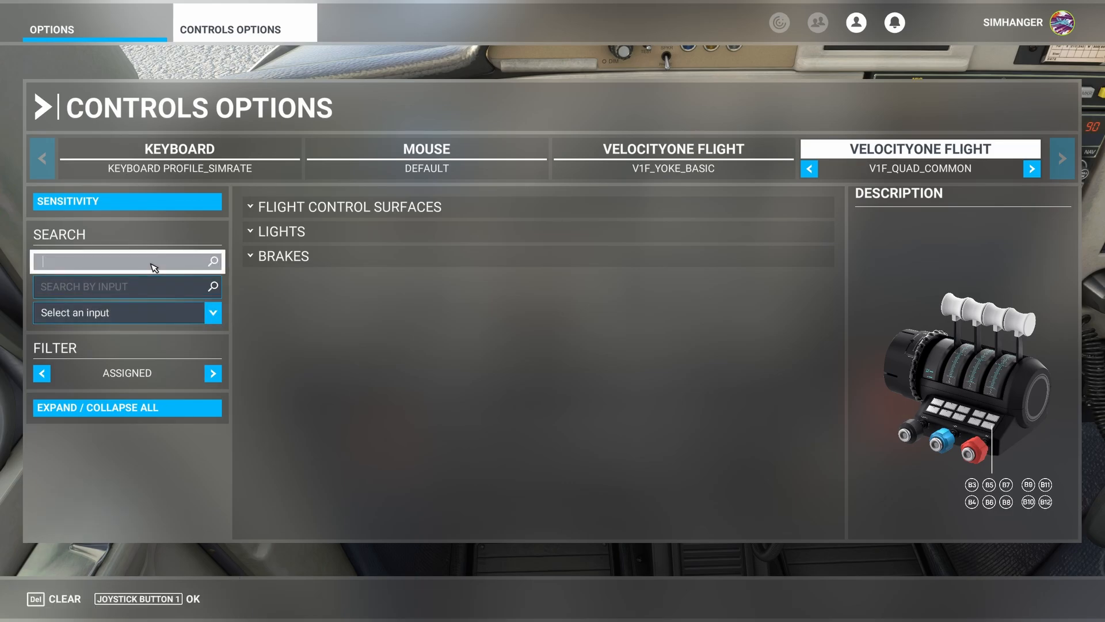
type("gear")
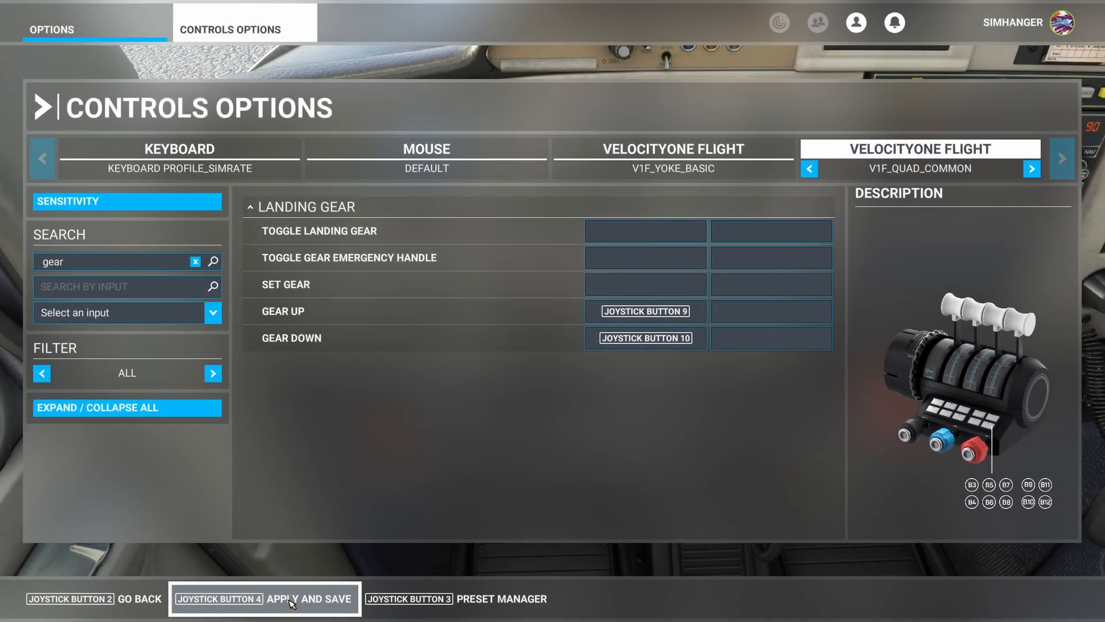
left_click(290, 601)
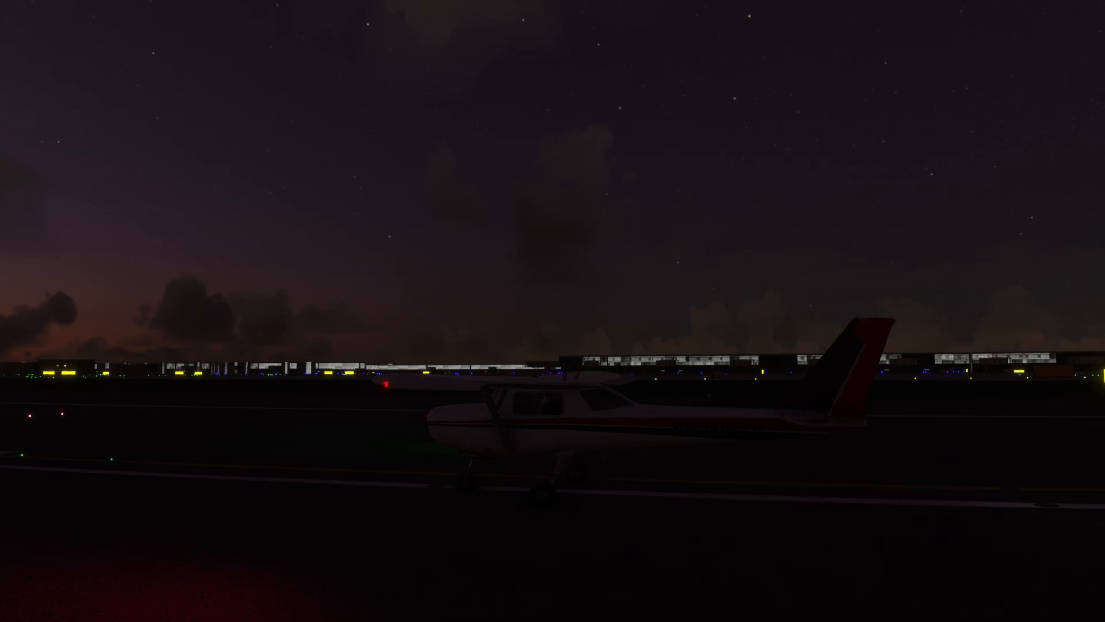
Test the exterior light and flap controls on the parked Cessna by toggling its forward lights and operating the flaps
key("ctrl+l")
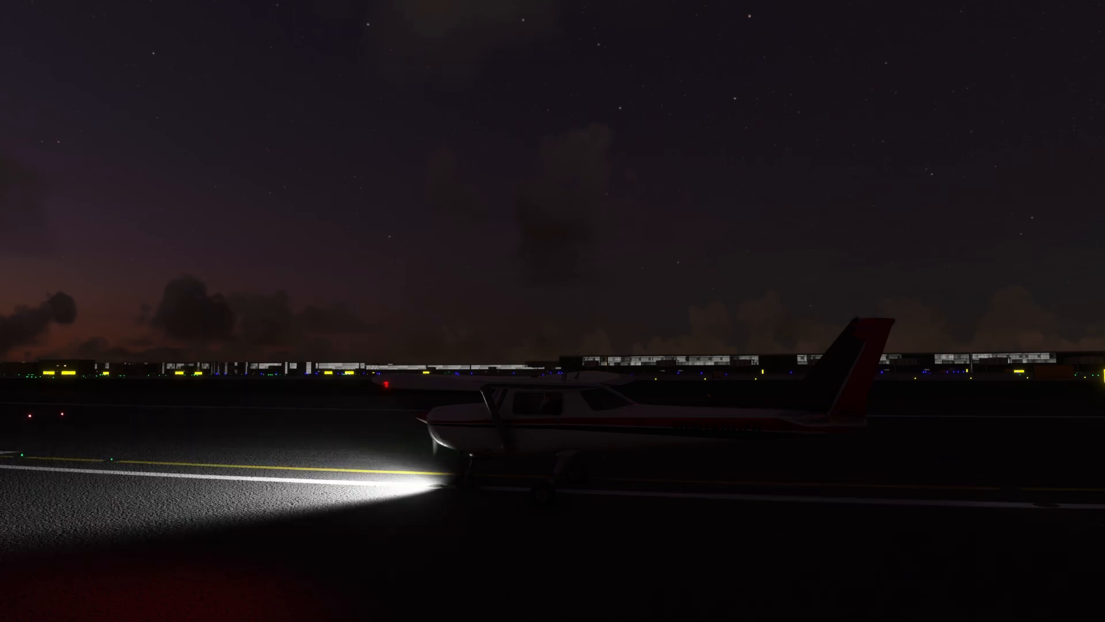
key("ctrl+l")
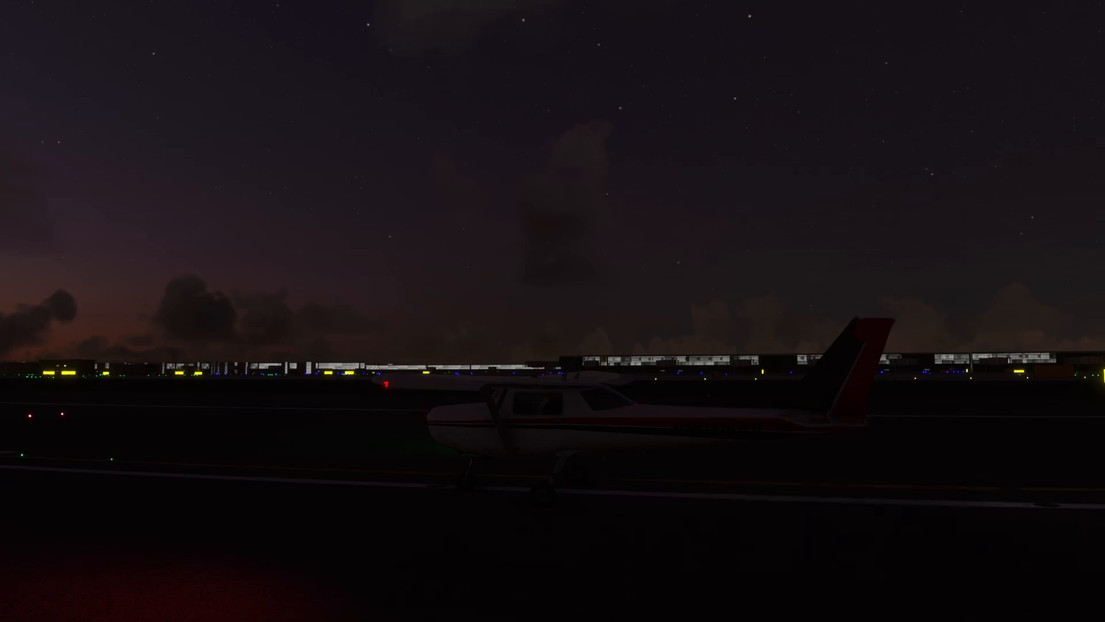
key("ctrl+l")
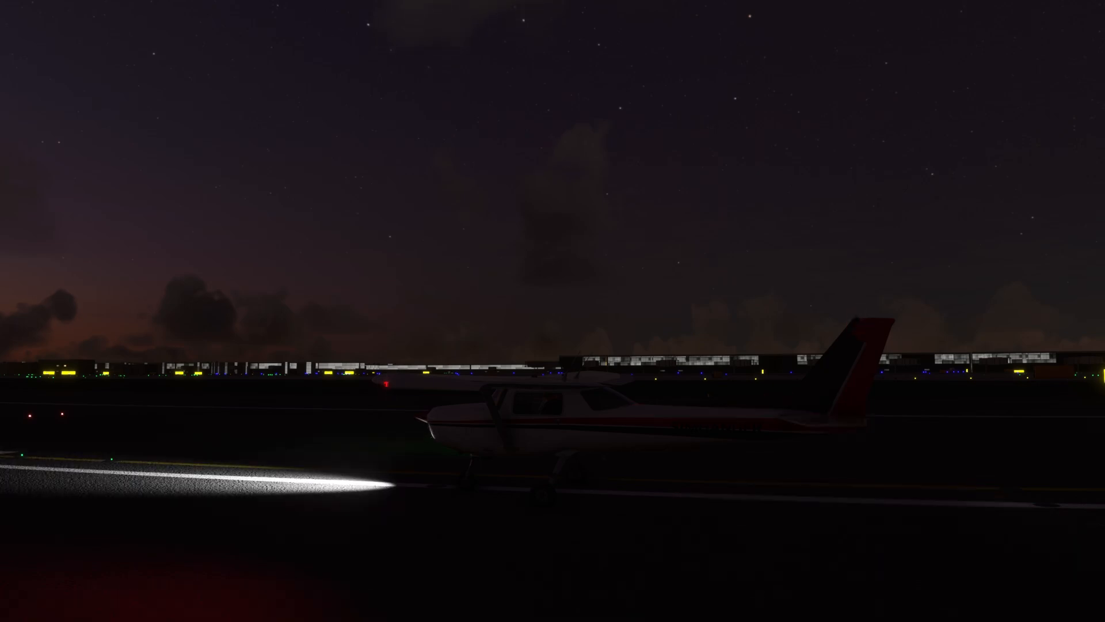
key("ctrl+l")
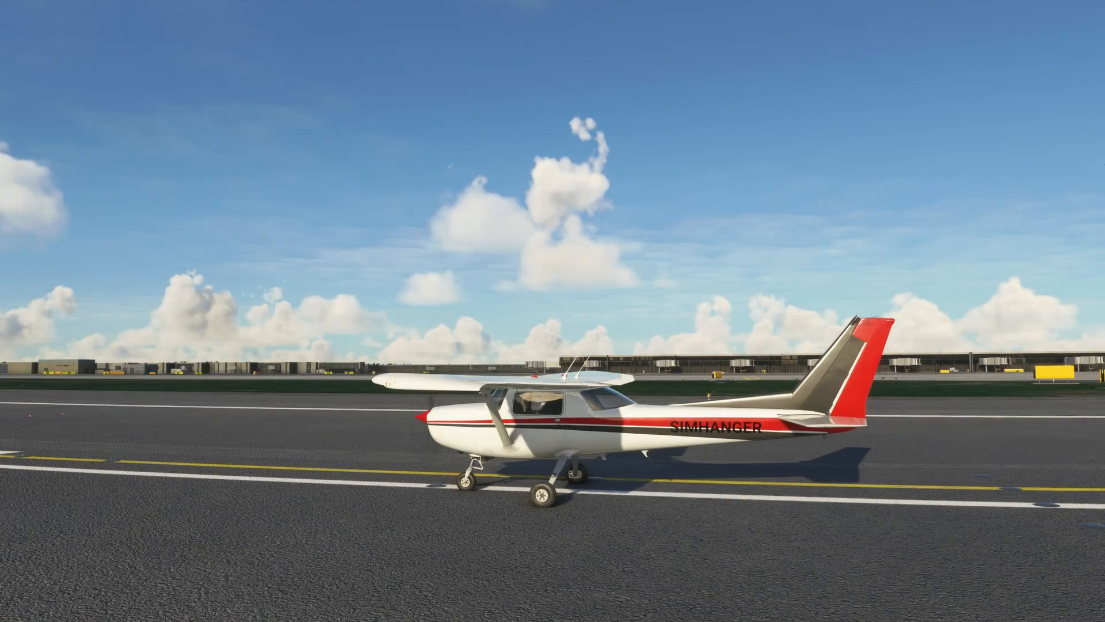
key("F7")
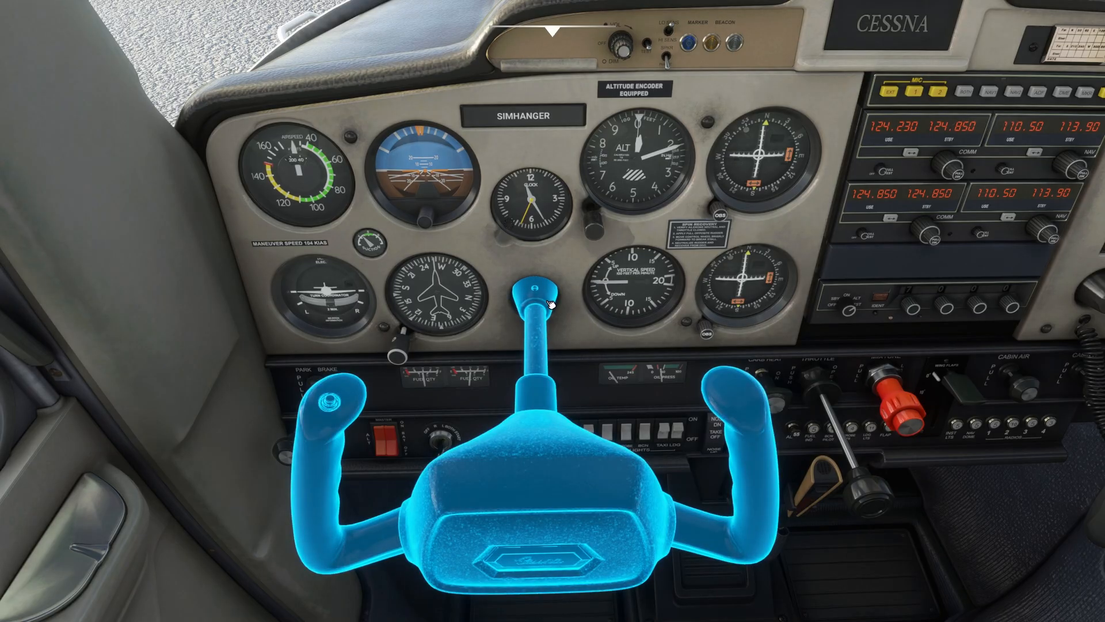
Hide the pilot's yoke in the cockpit and toggle the parking brake repeatedly to test its control
left_click(549, 300)
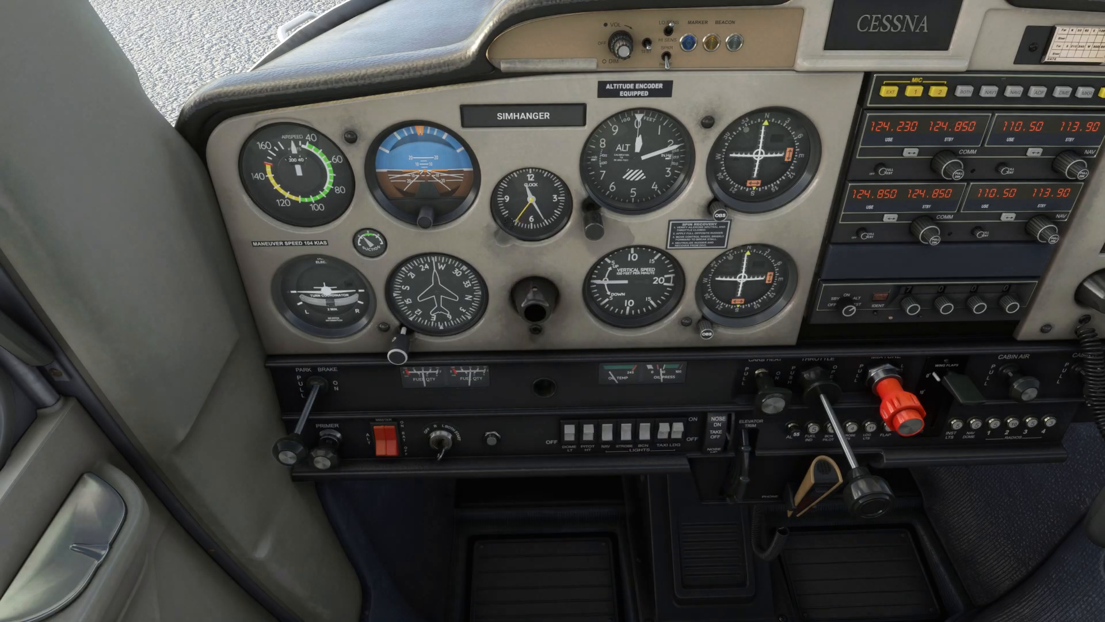
key("ctrl+period")
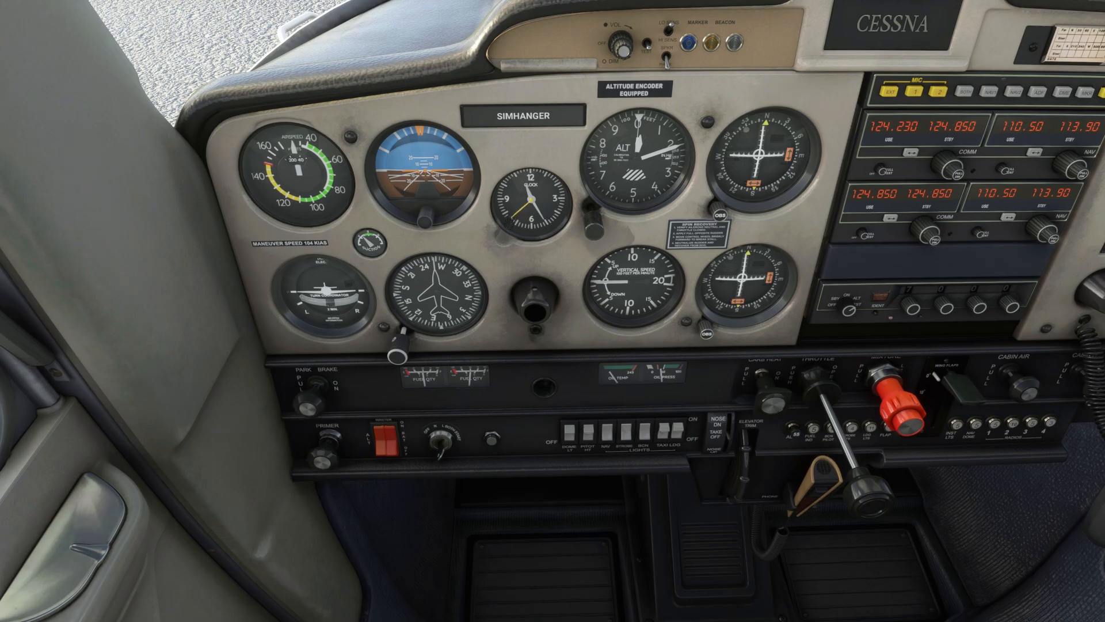
key("ctrl+period")
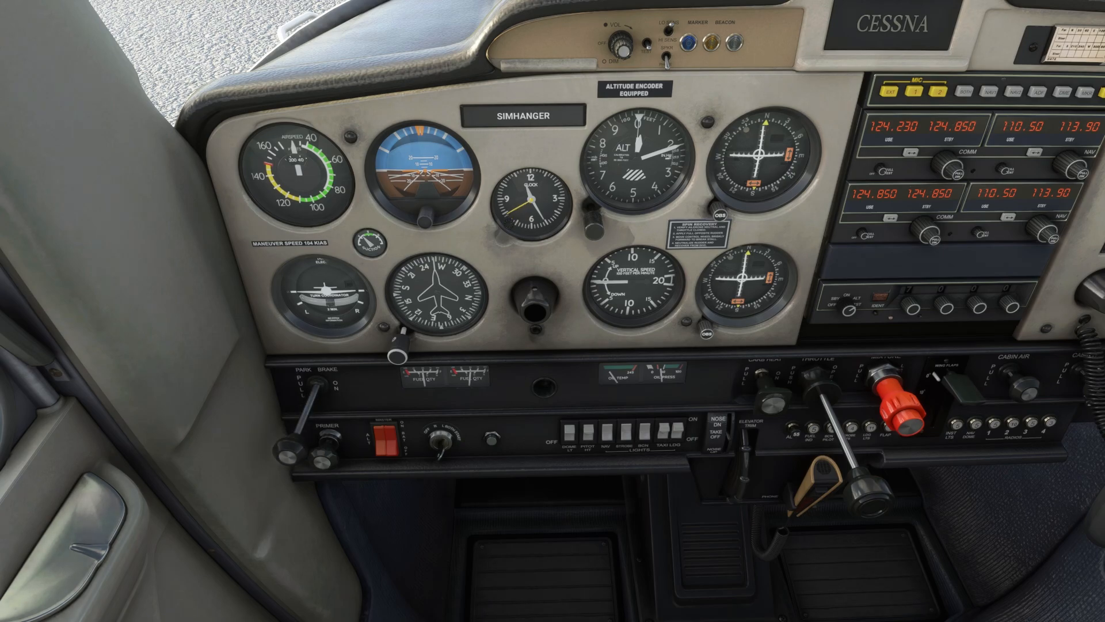
key("ctrl+period")
key("ctrl+period")
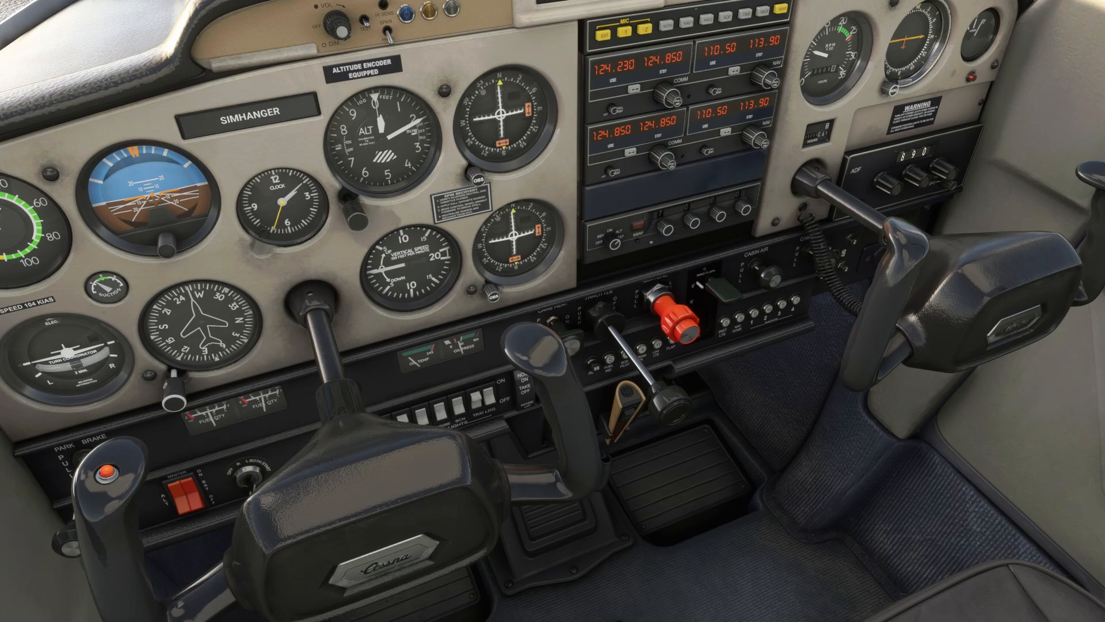
Return to the controls options and duplicate the V1F_QUAD_COMMON quadrant profile under the name V1F-SINGLE BASIC
key("Escape")
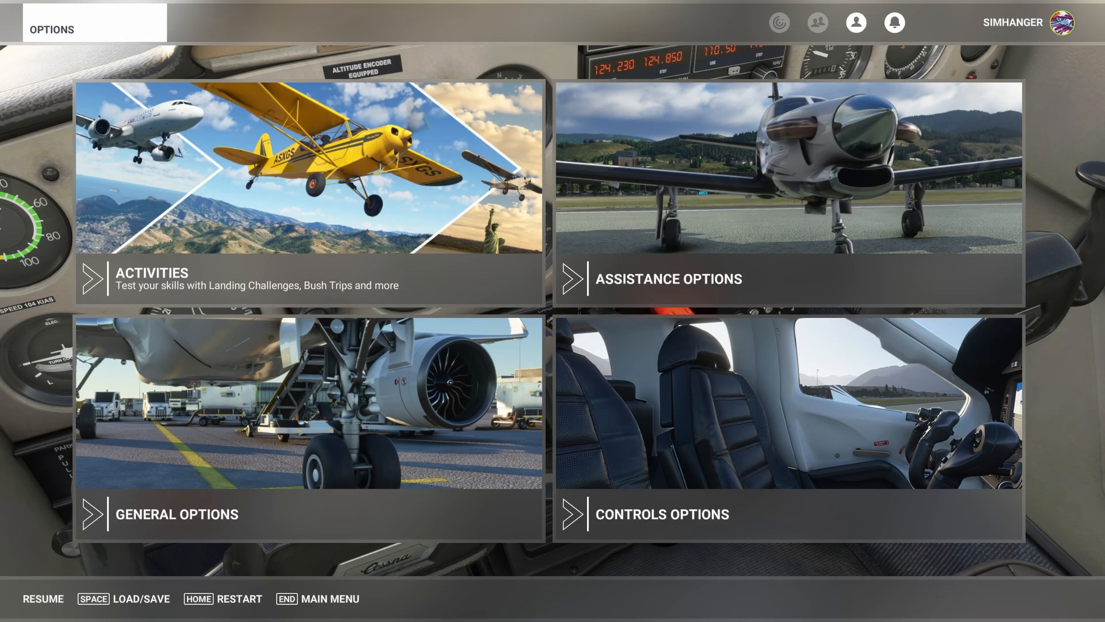
left_click(869, 488)
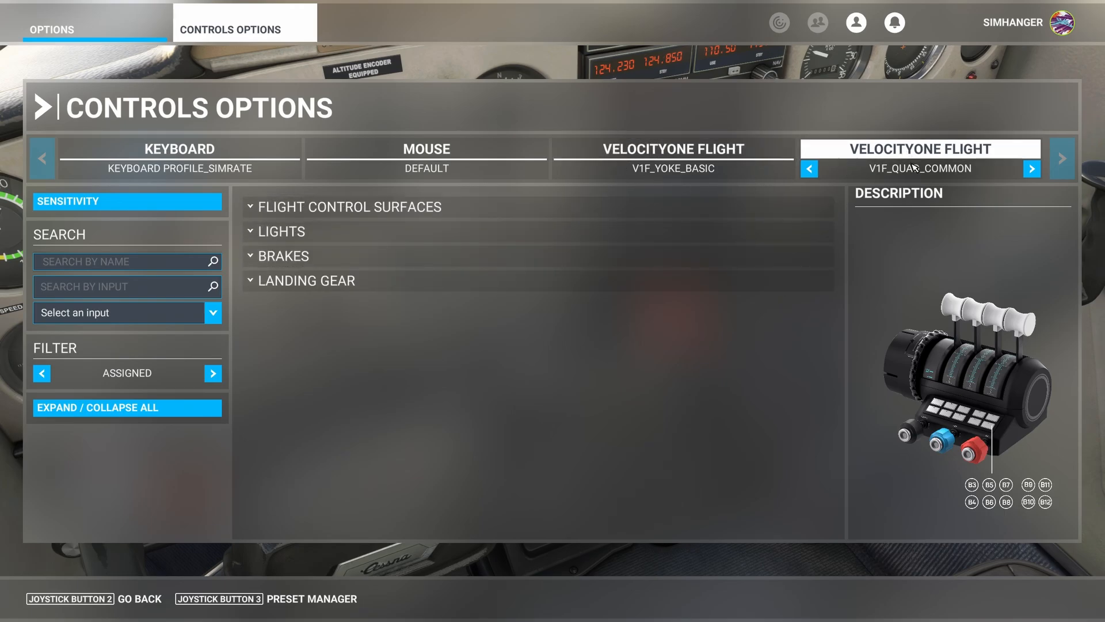
left_click(323, 602)
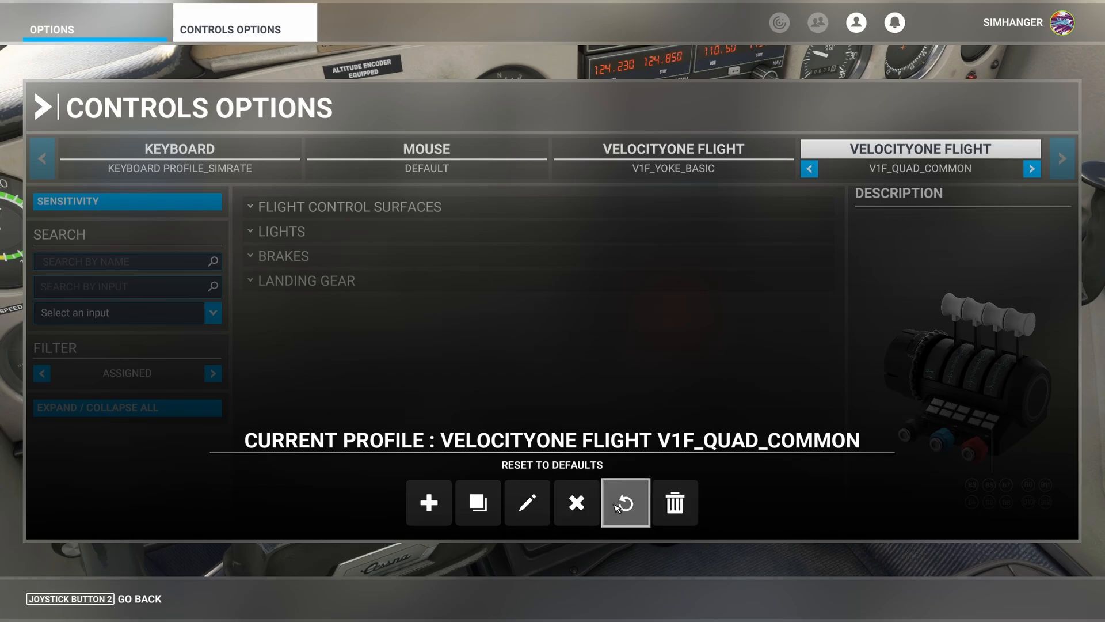
left_click(478, 506)
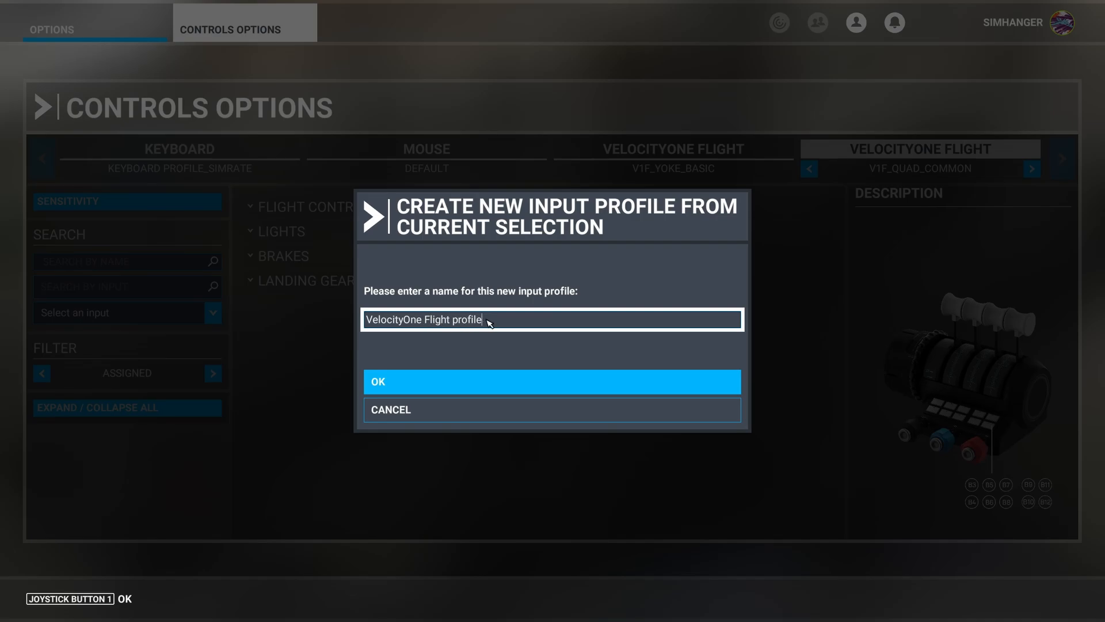
key("BackSpace")
key("BackSpace")
key("BackSpace")
key("BackSpace")
key("BackSpace")
key("BackSpace")
key("BackSpace")
key("BackSpace")
key("BackSpace")
key("BackSpace")
key("BackSpace")
key("BackSpace")
key("BackSpace")
key("BackSpace")
key("BackSpace")
key("BackSpace")
key("BackSpace")
key("BackSpace")
key("BackSpace")
key("BackSpace")
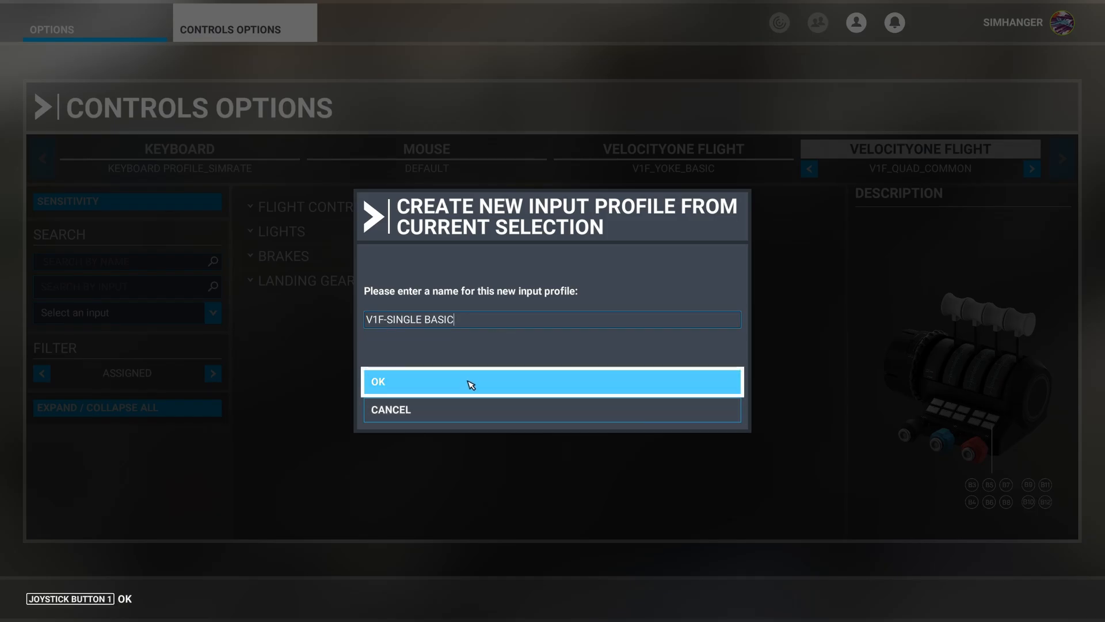
left_click(471, 385)
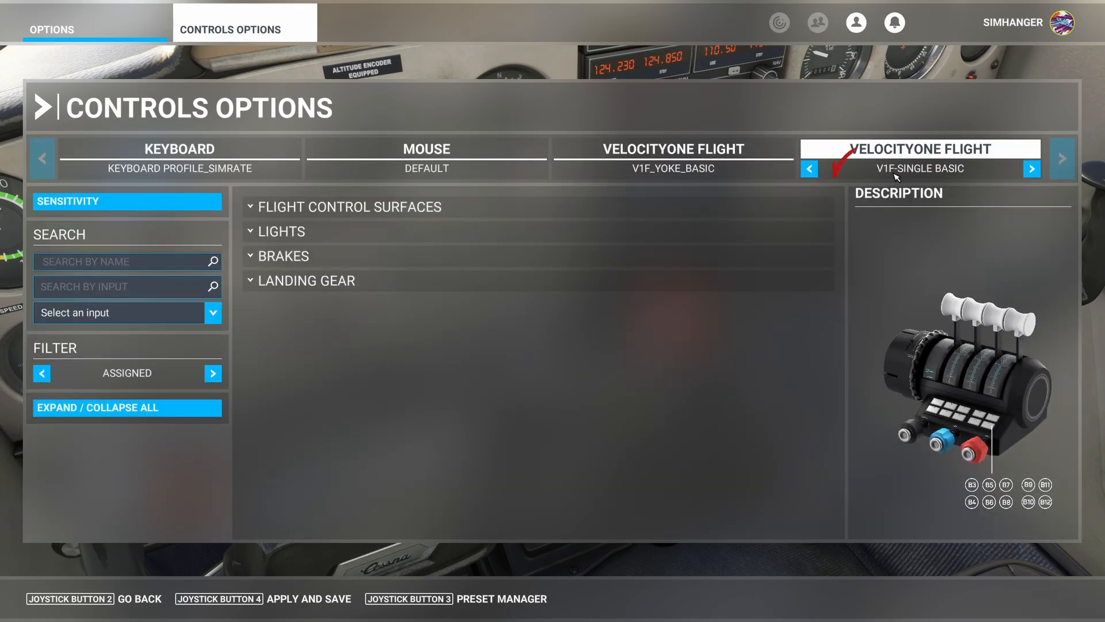
Show all commands and assign Joystick L-Axis X to Throttle 1 Axis in the Throttle group of Power Management
left_click(213, 375)
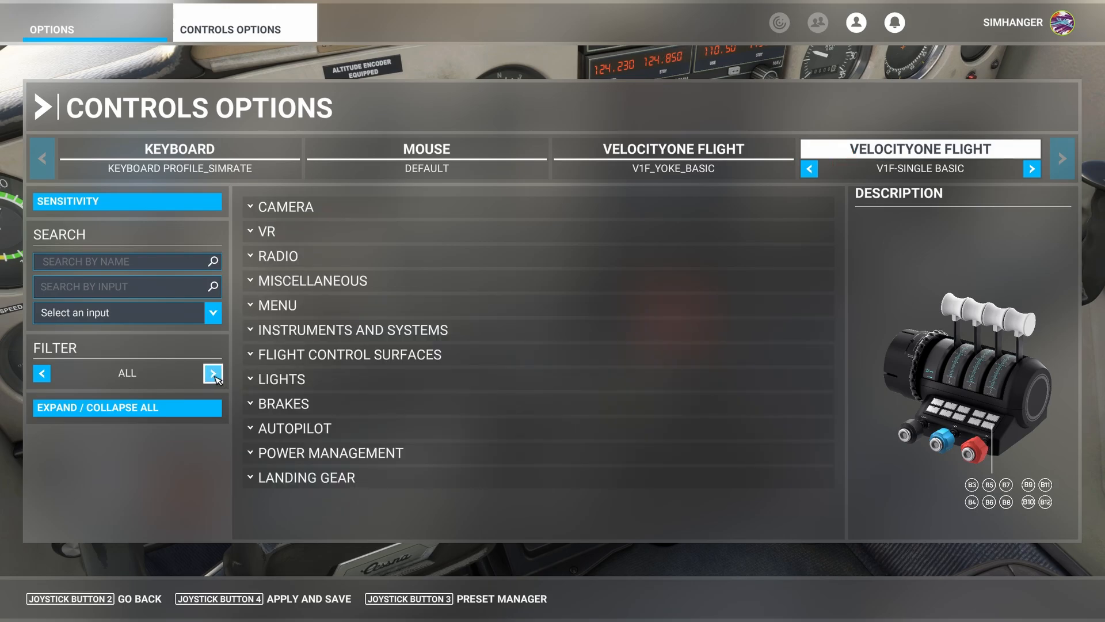
left_click(426, 453)
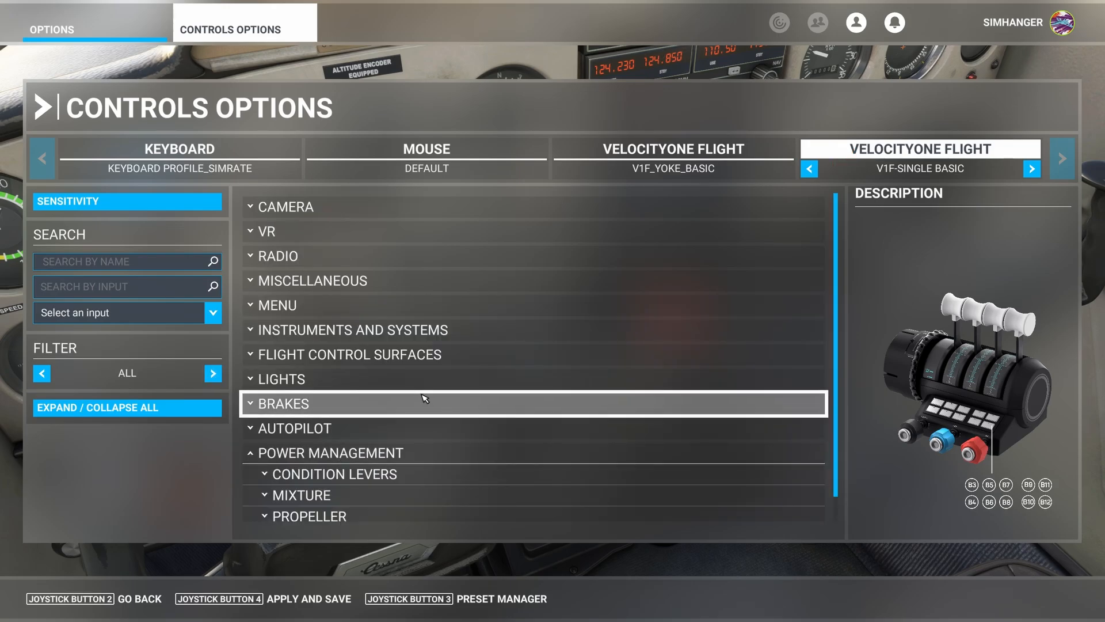
scroll(425, 398, "down", 1)
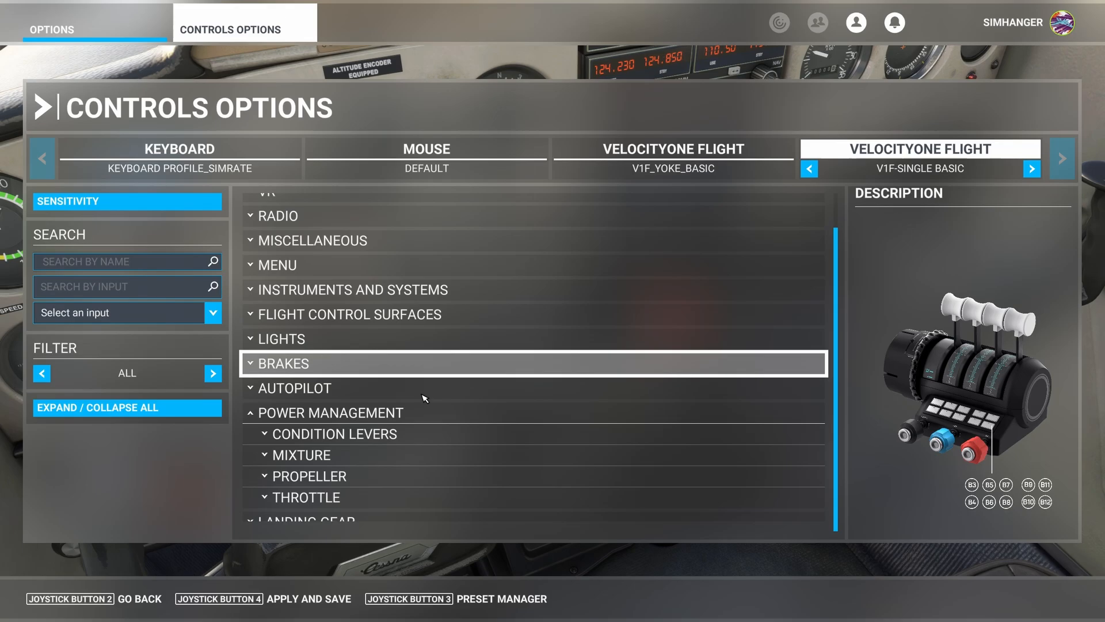
left_click(324, 500)
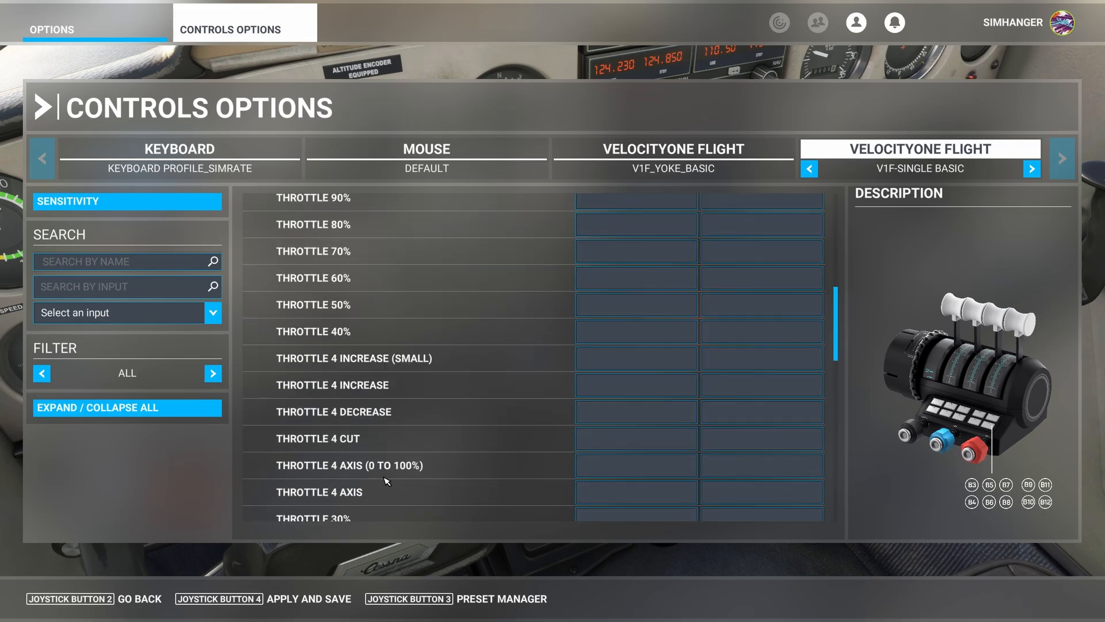
scroll(385, 482, "down", 10)
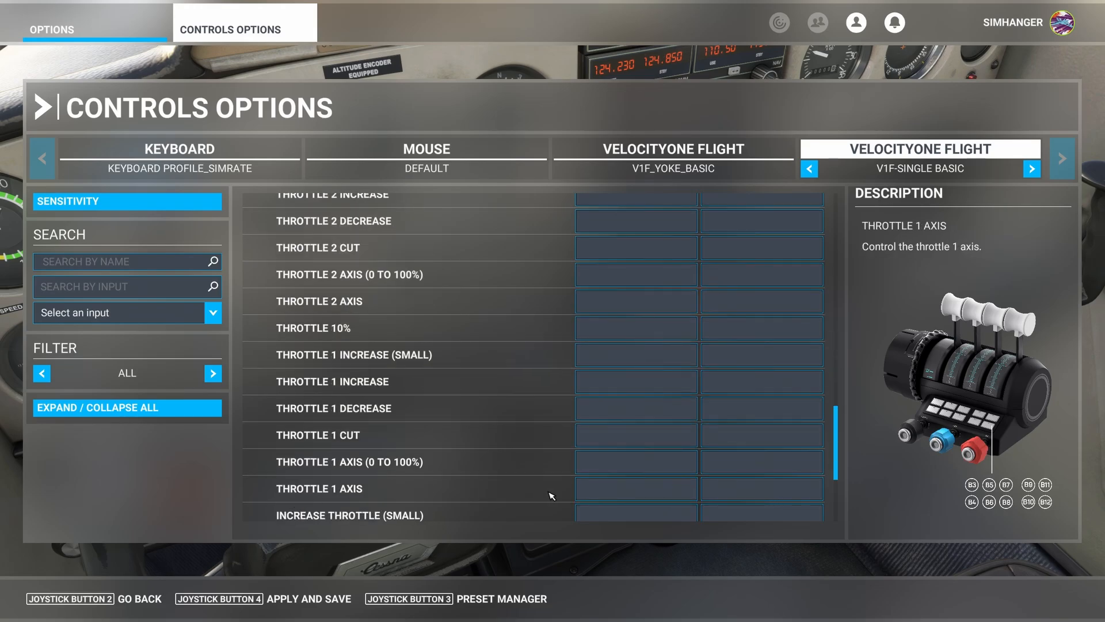
left_click(607, 490)
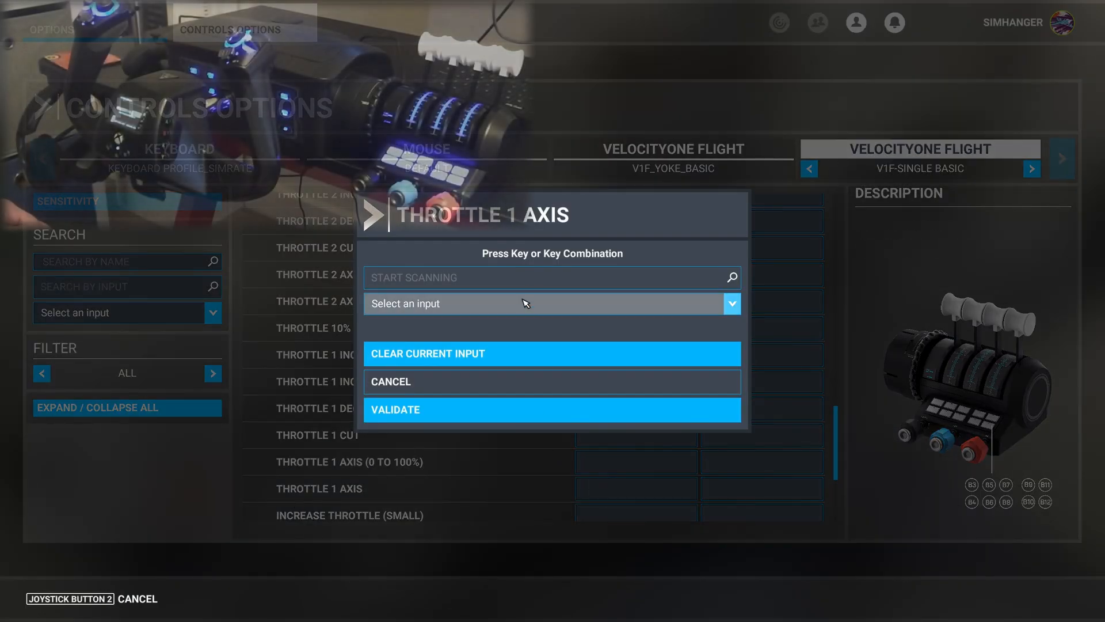
left_click(530, 279)
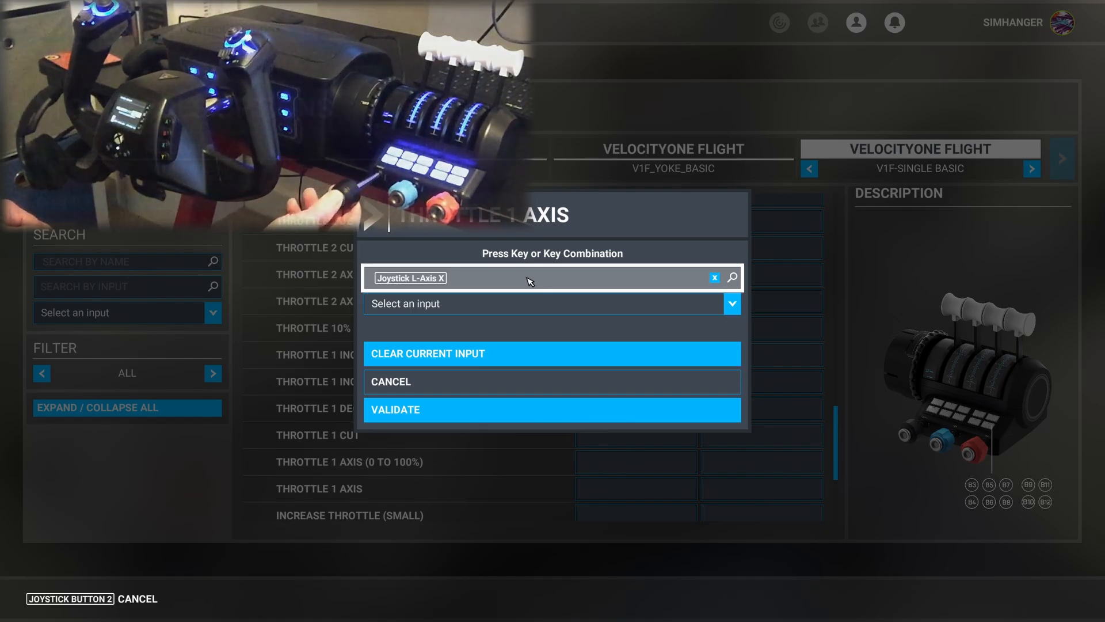
left_click(481, 419)
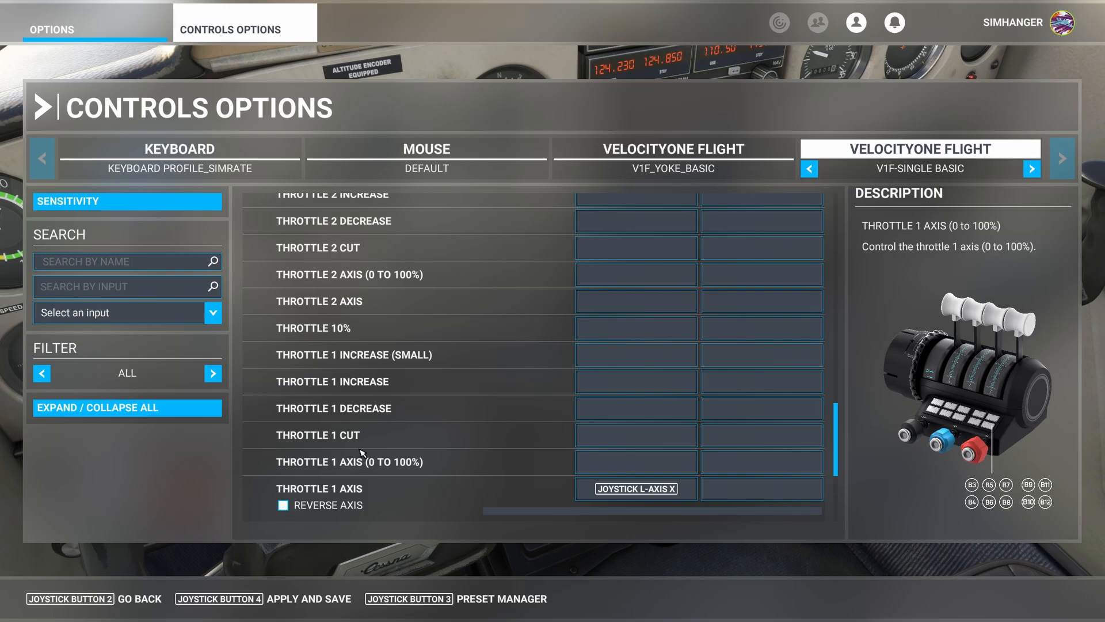
Collapse the Throttle group, assign Joystick L-Axis Z to Mixture 1 Axis (0 to 100%), and turn off its Reverse Axis option
scroll(362, 453, "up", 7)
scroll(363, 453, "up", 3)
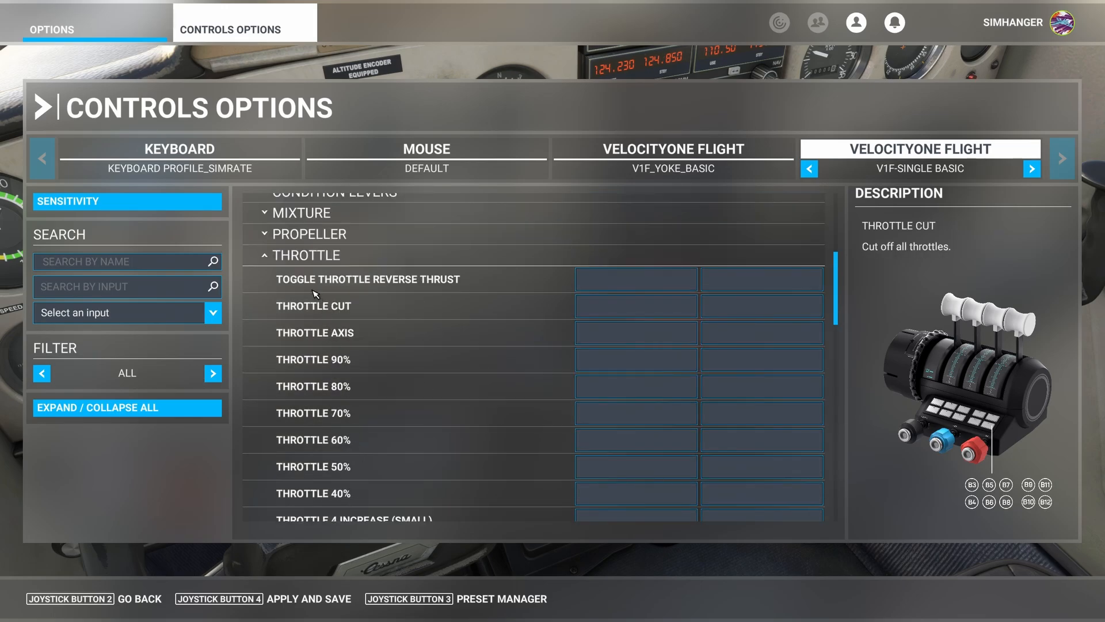
left_click(307, 254)
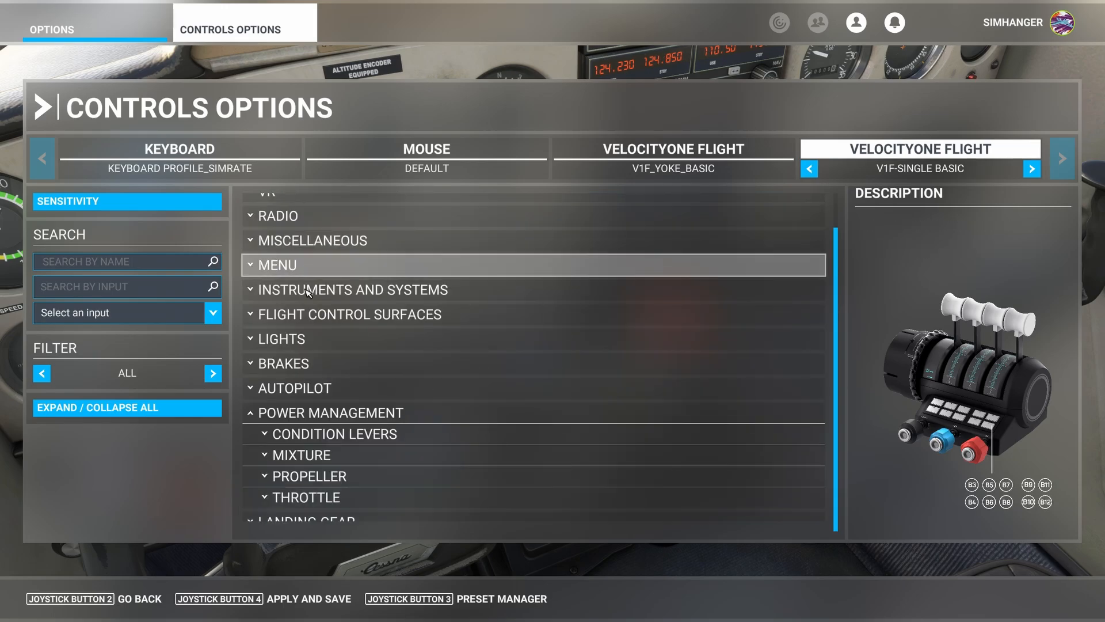
left_click(299, 458)
scroll(326, 465, "down", 5)
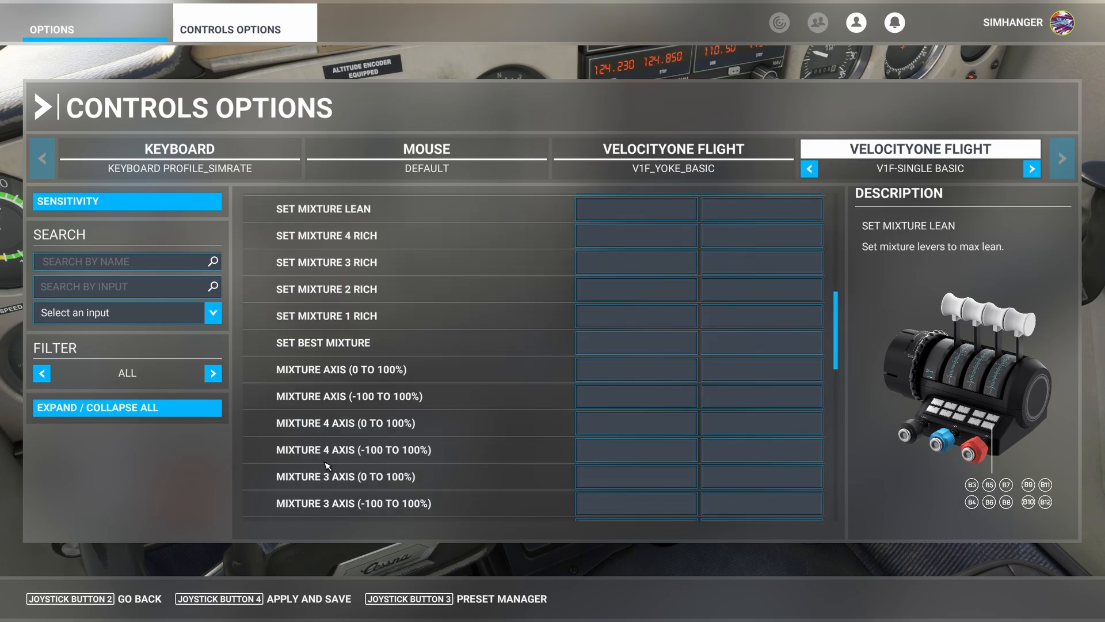
scroll(326, 465, "down", 4)
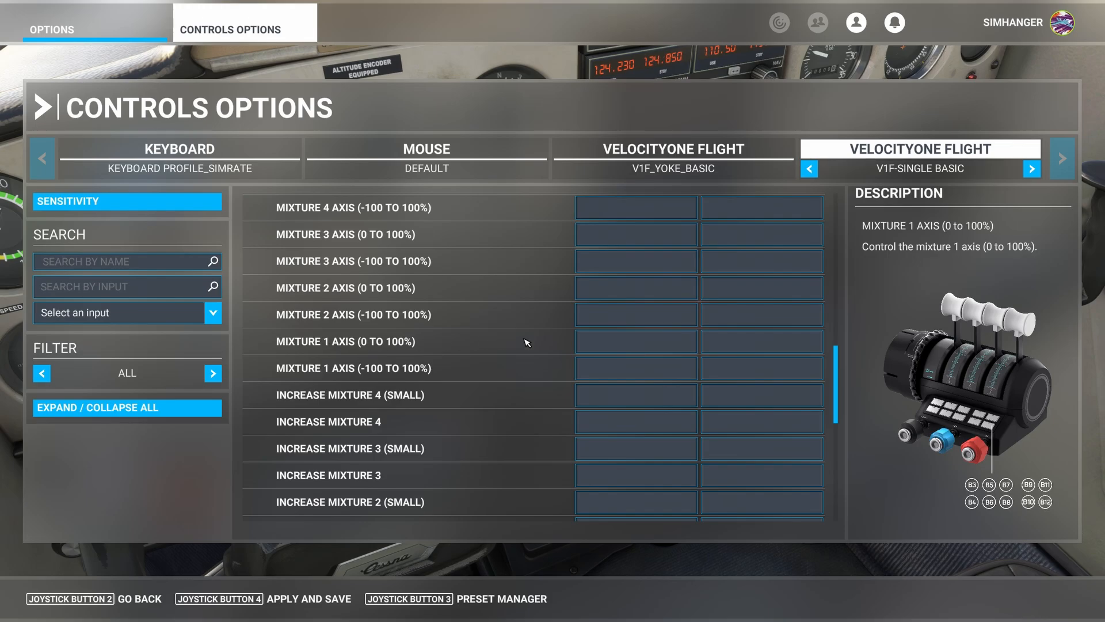
left_click(617, 341)
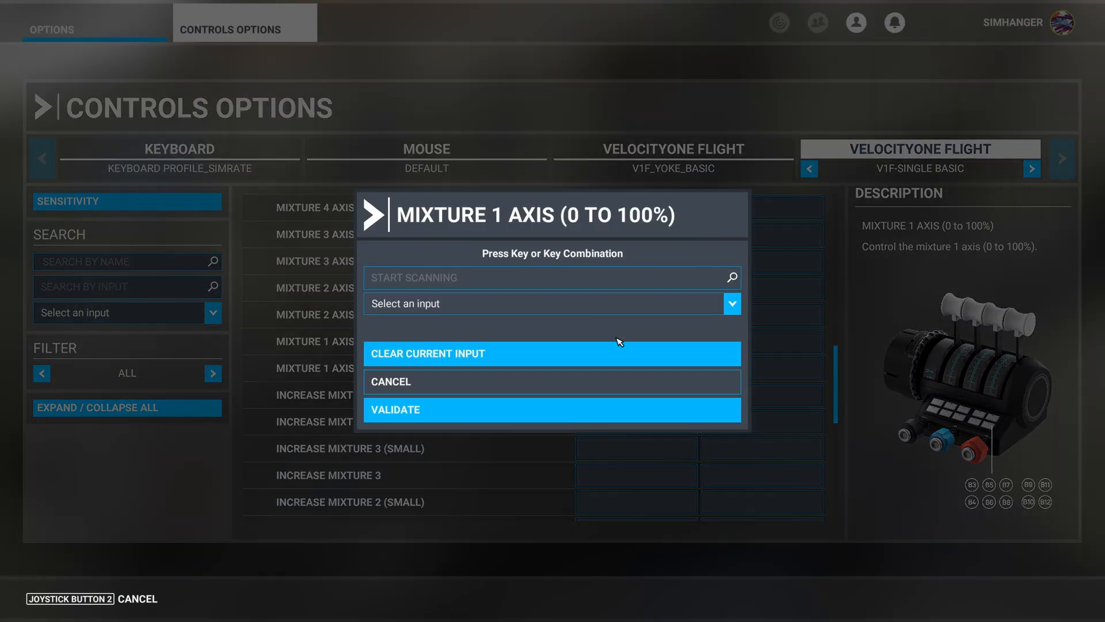
left_click(527, 282)
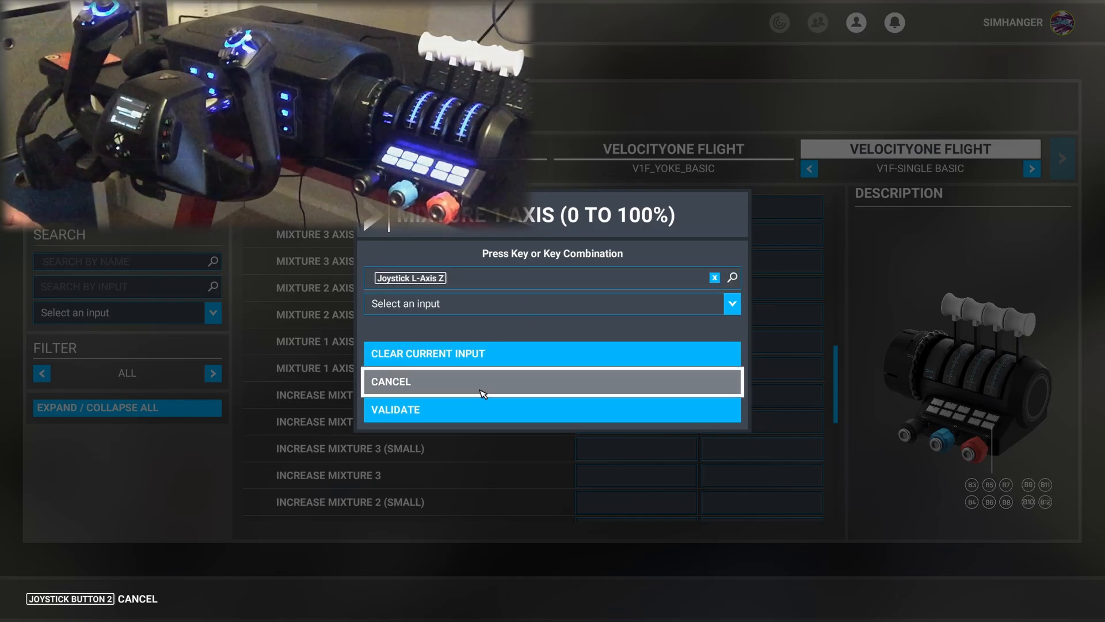
left_click(474, 411)
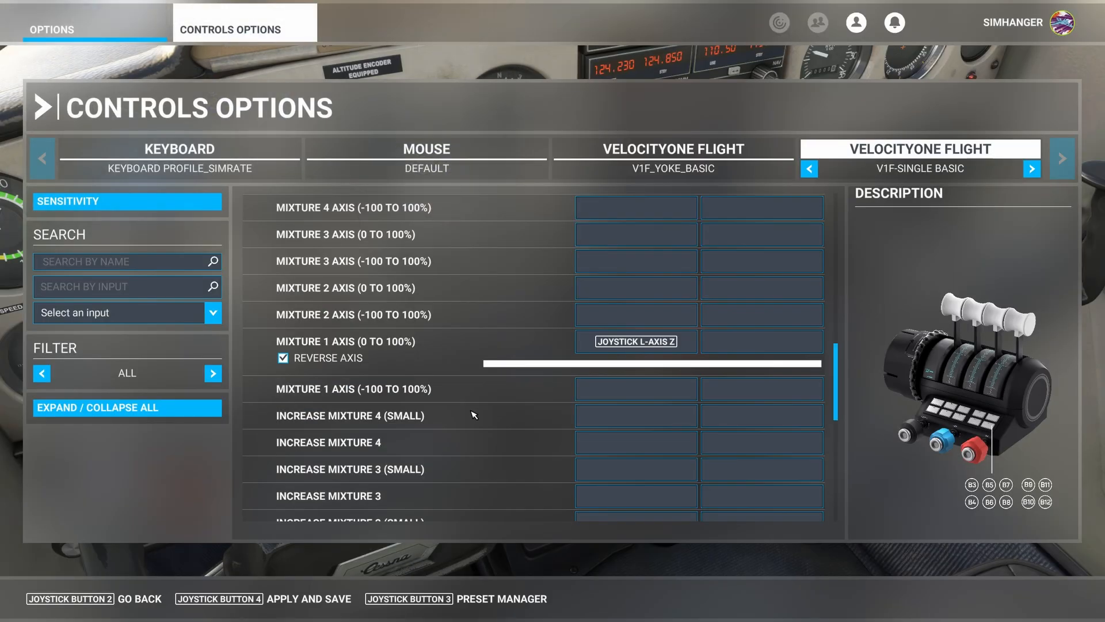
left_click(284, 359)
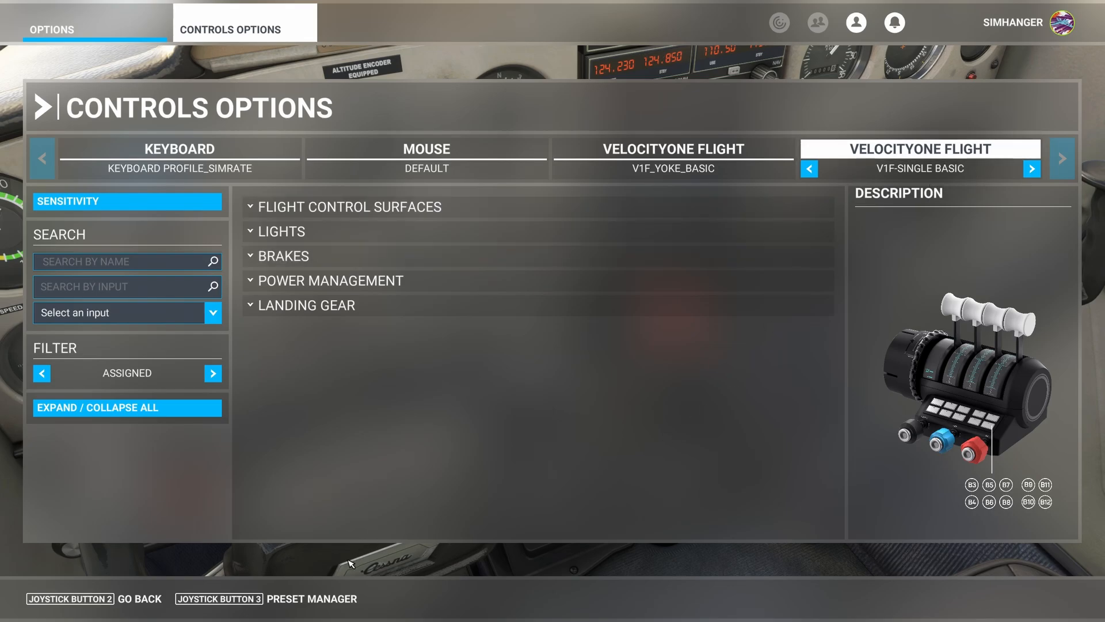
Duplicate the V1F-SINGLE BASIC quadrant profile under the name V1F-SINGLE ADVANCED
left_click(309, 600)
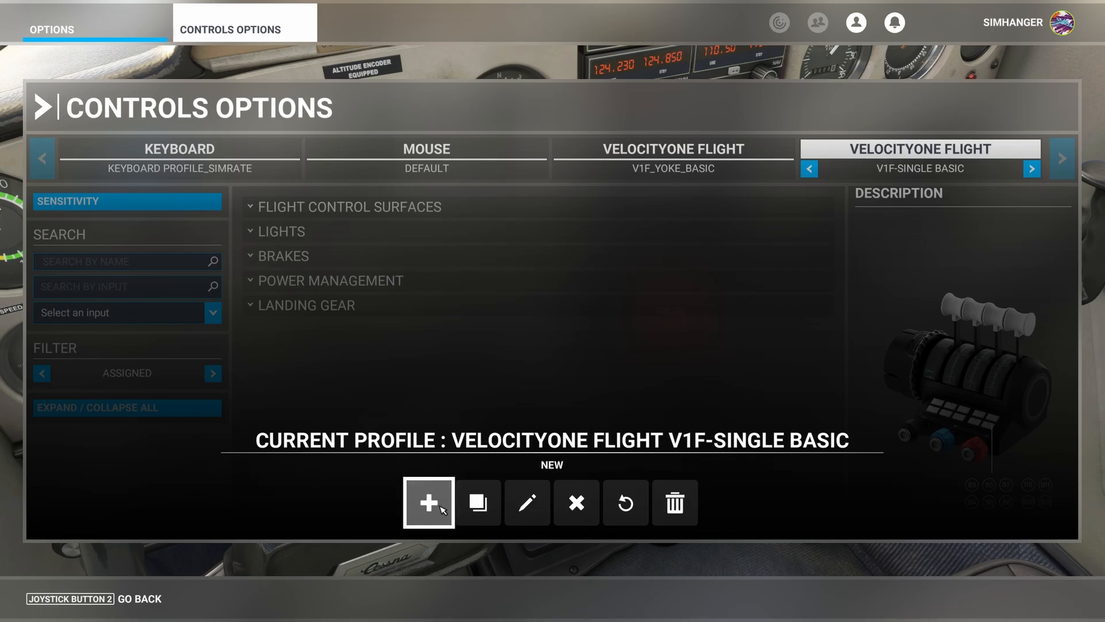
left_click(479, 505)
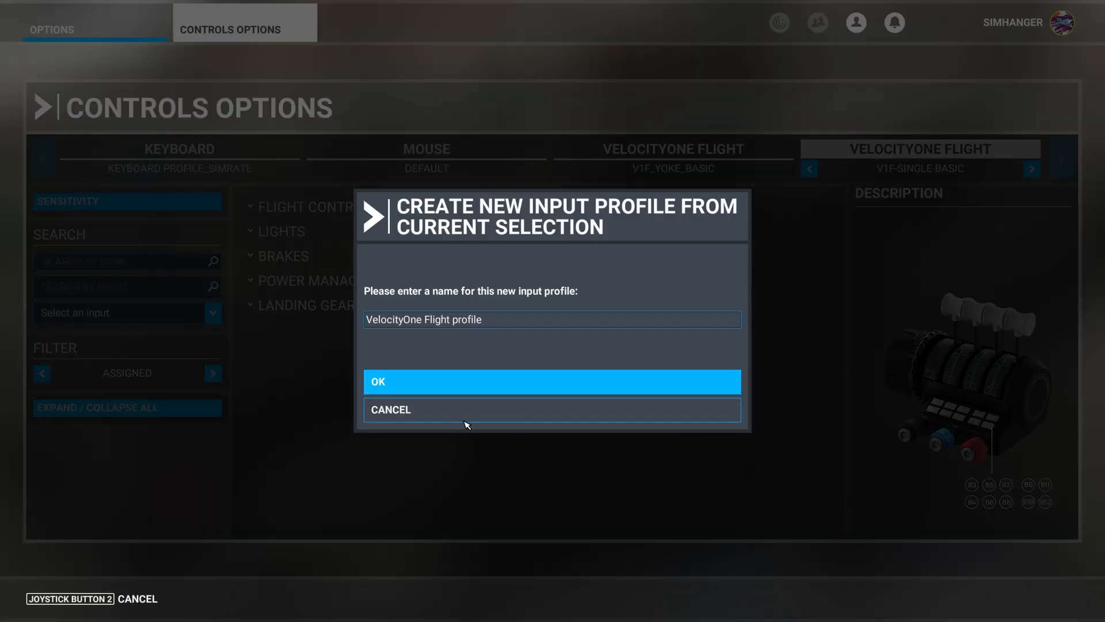
left_click(491, 320)
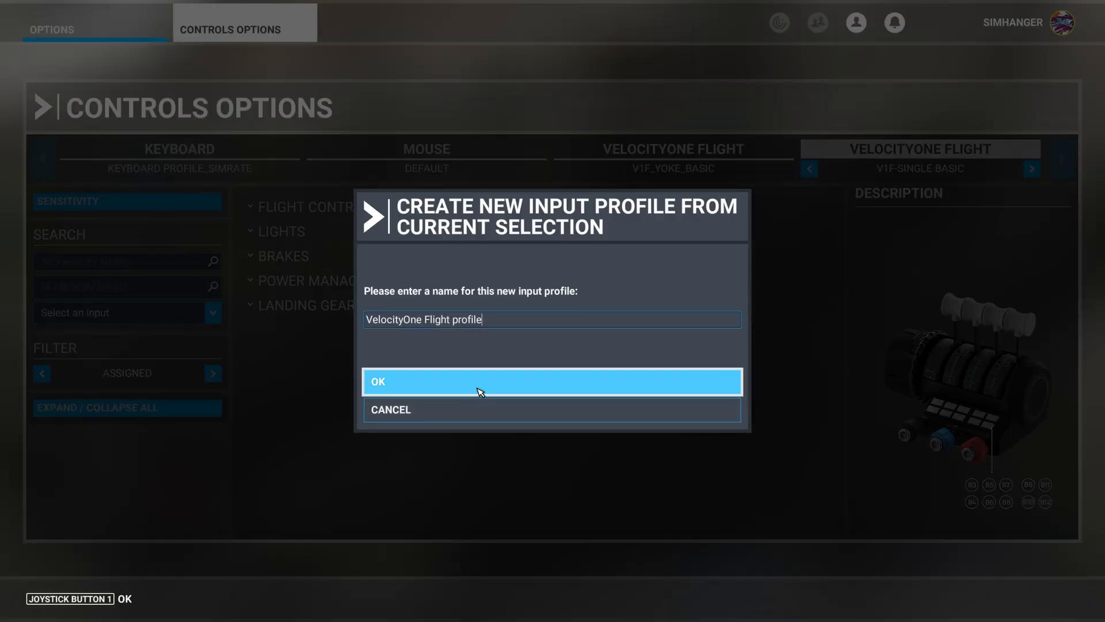
key("BackSpace")
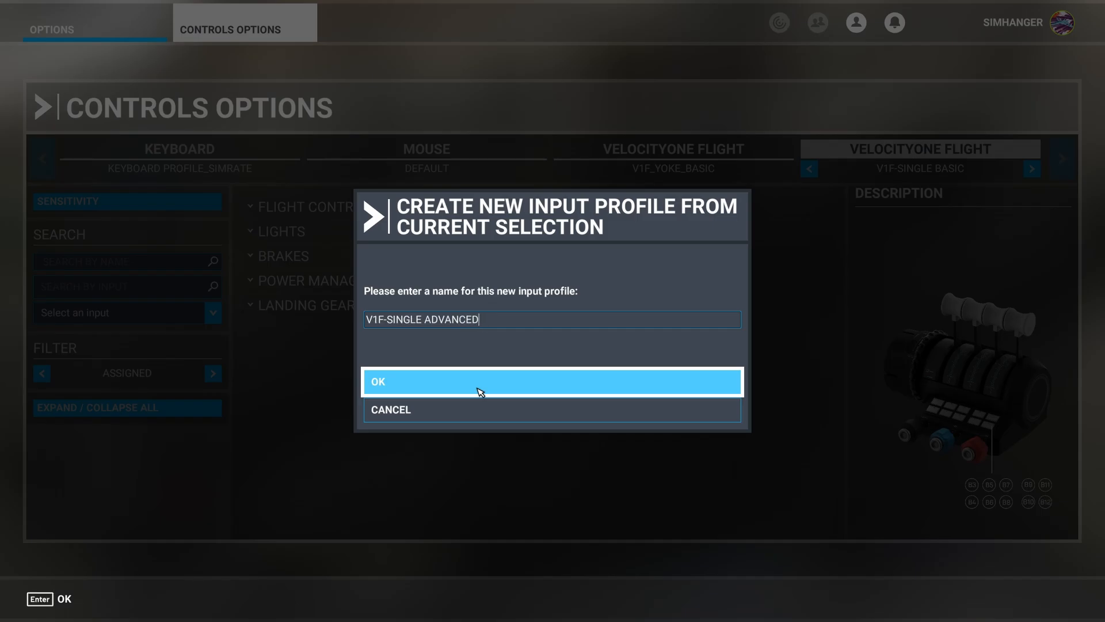
left_click(481, 391)
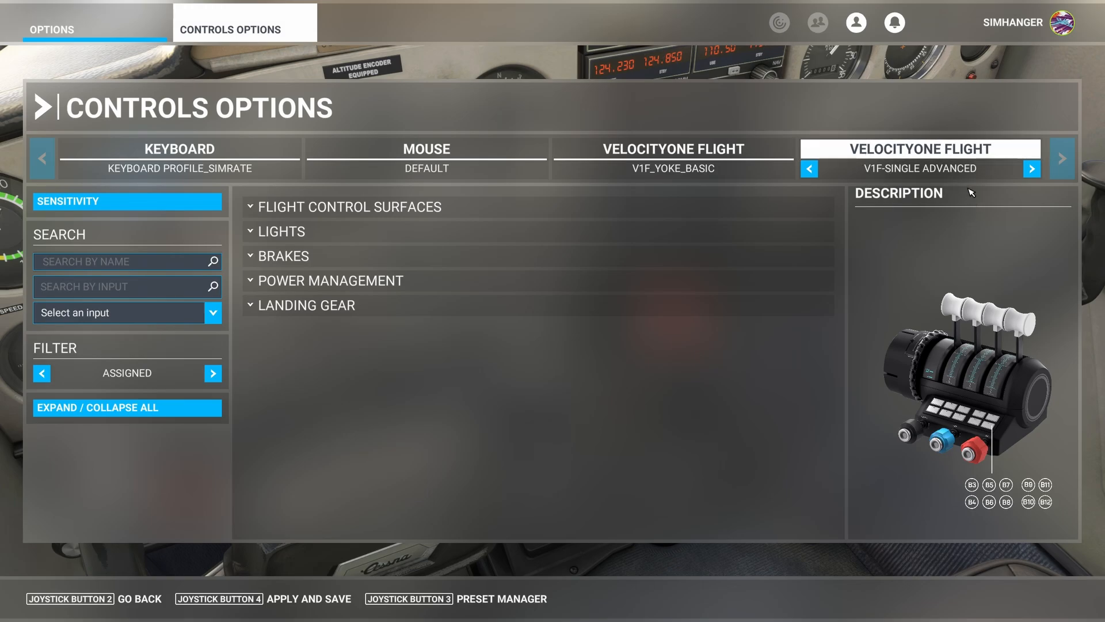
Show all commands, assign Joystick L-Axis Y to Propeller 1 Axis with Reverse Axis off, and save the profile
left_click(374, 287)
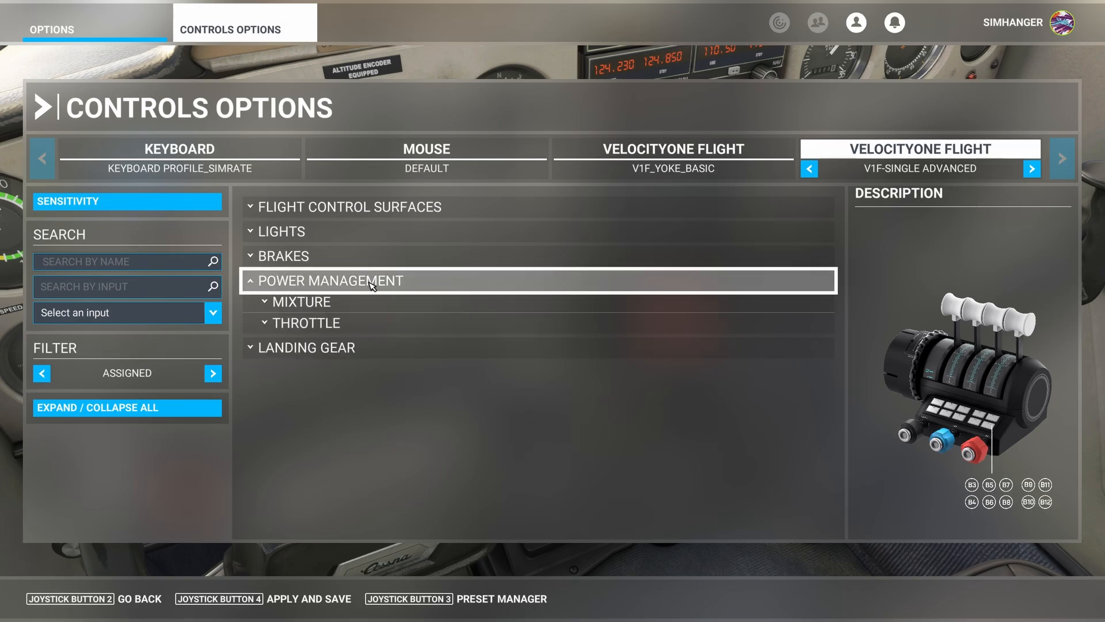
left_click(213, 374)
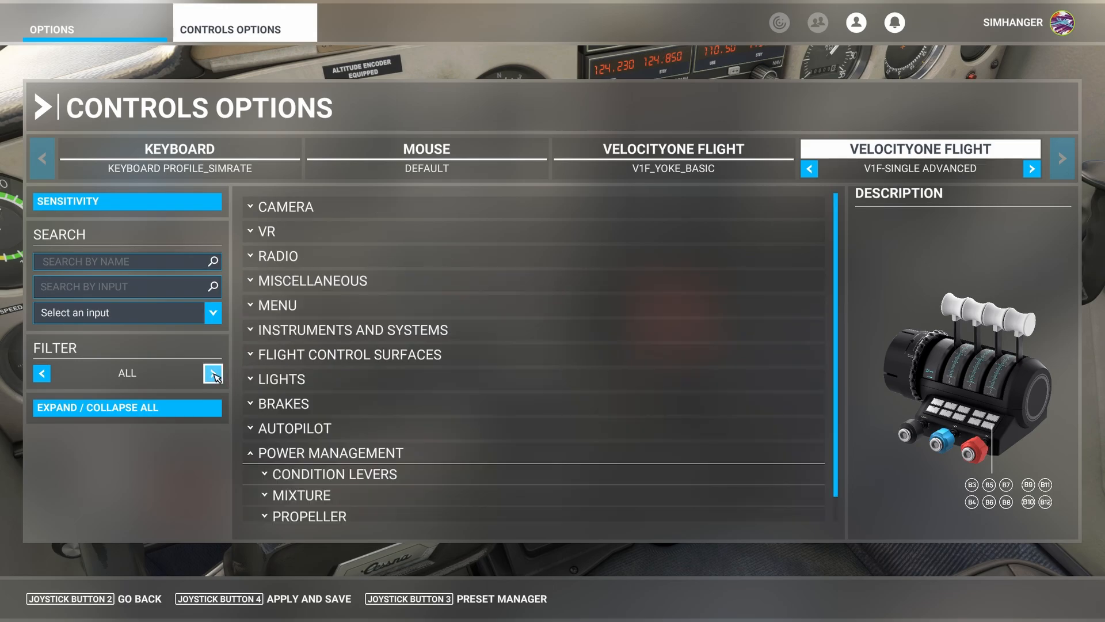
scroll(375, 403, "down", 1)
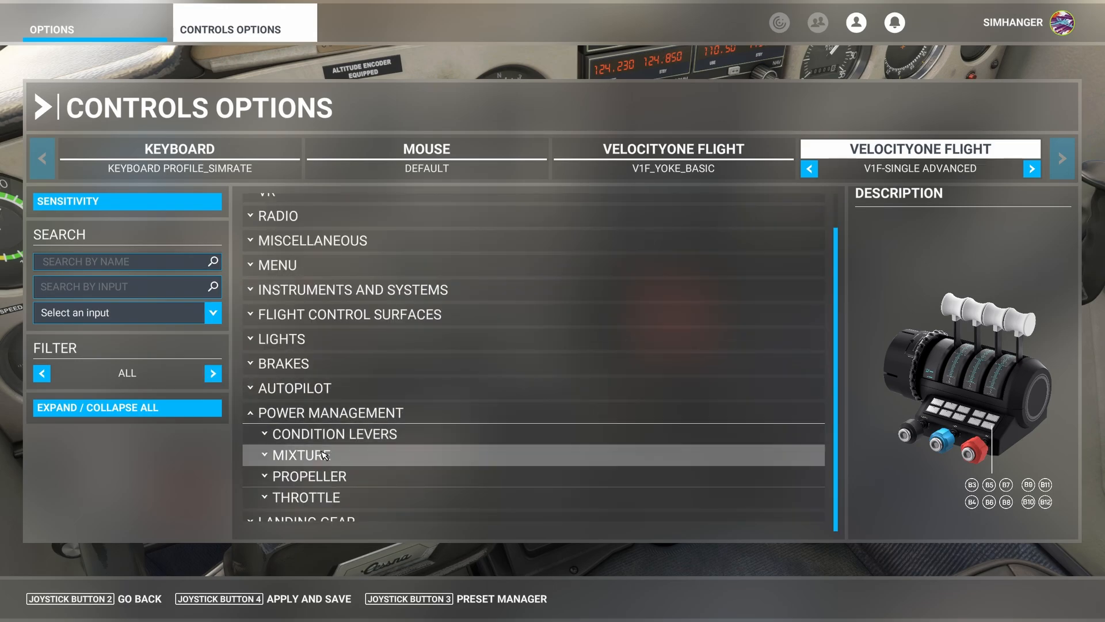
left_click(316, 480)
scroll(407, 438, "down", 12)
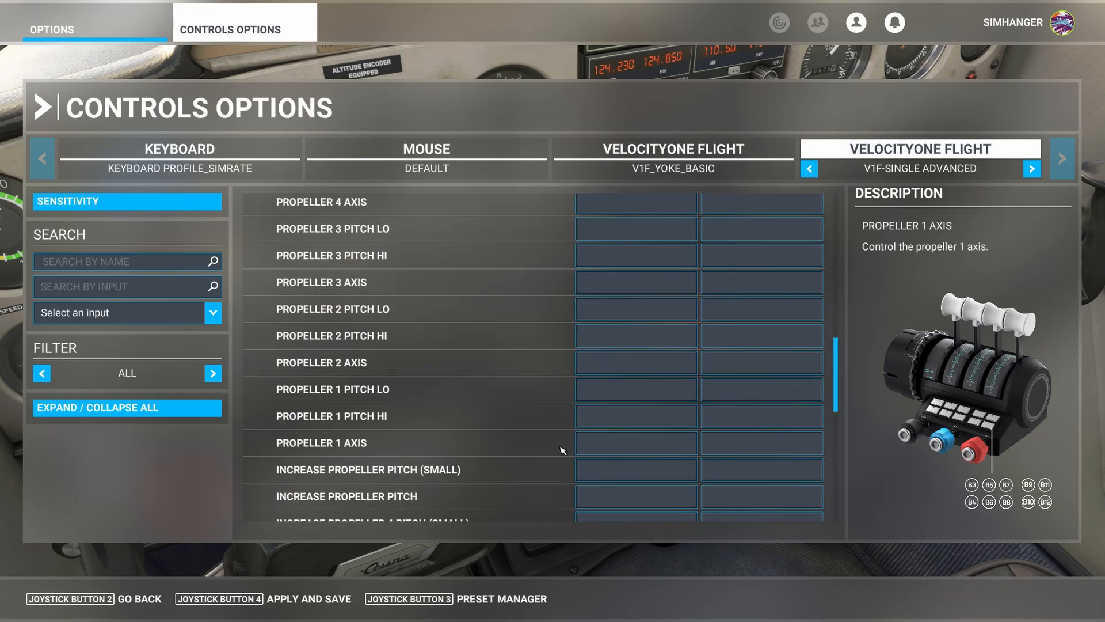
left_click(610, 449)
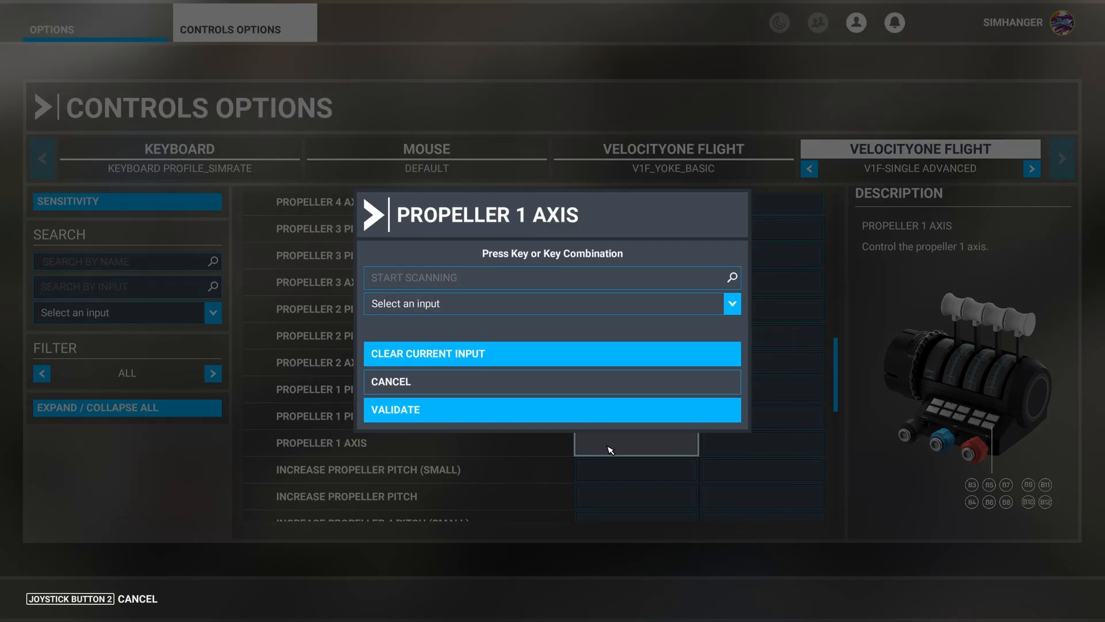
left_click(558, 286)
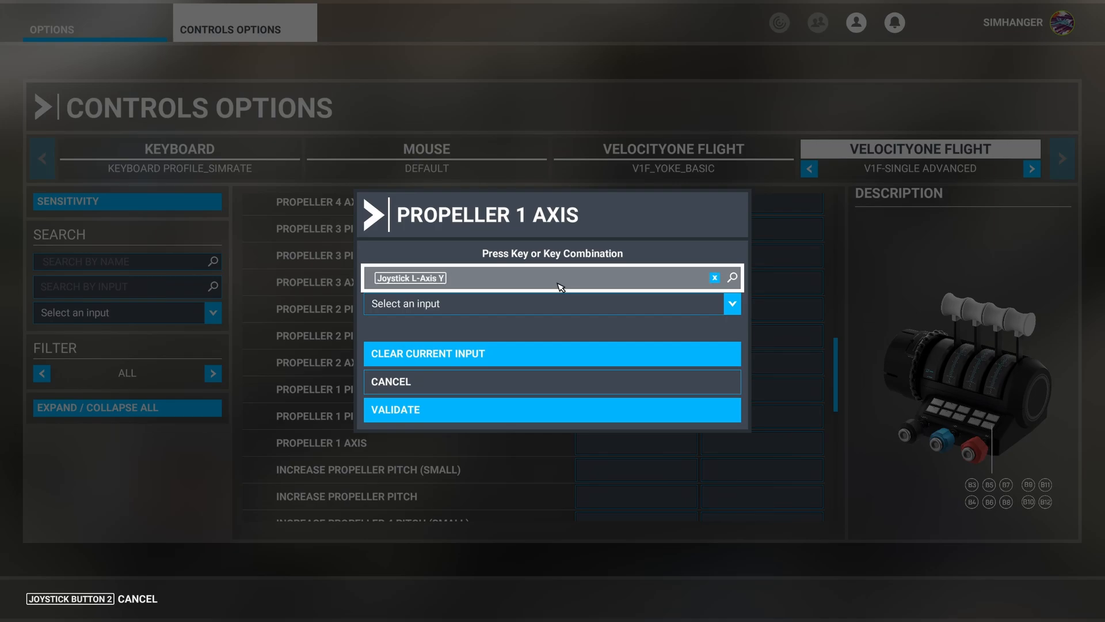
left_click(527, 418)
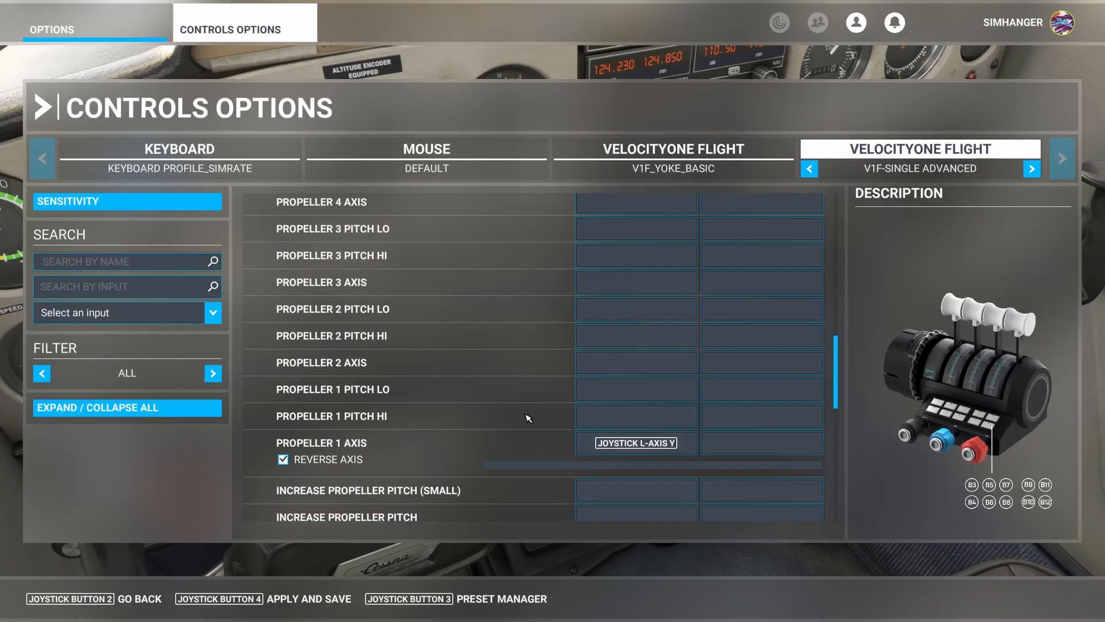
left_click(284, 458)
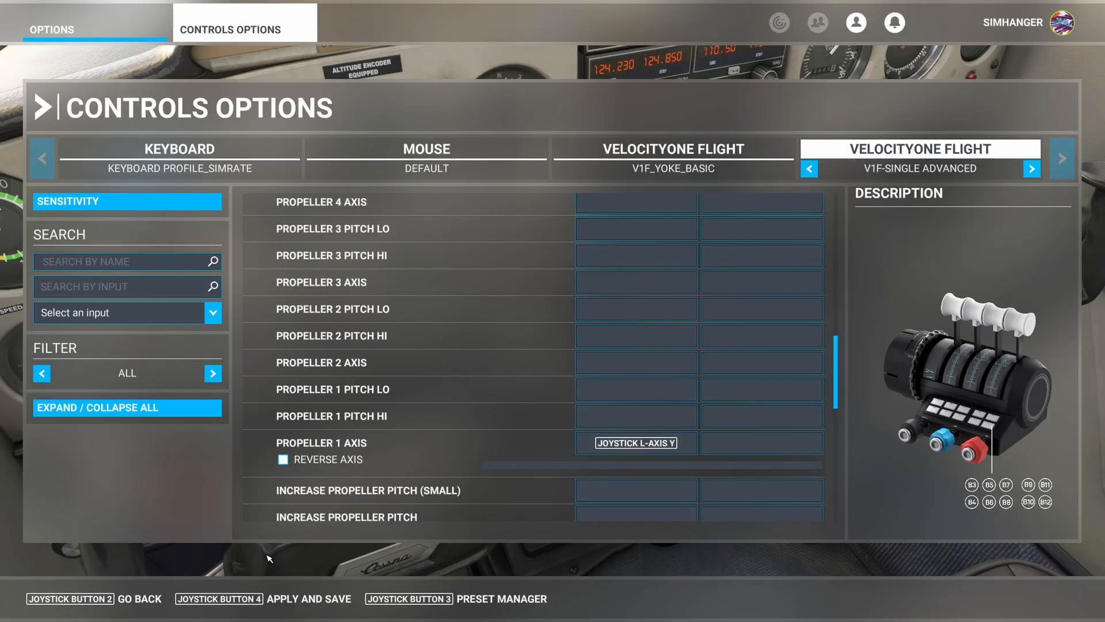
left_click(262, 599)
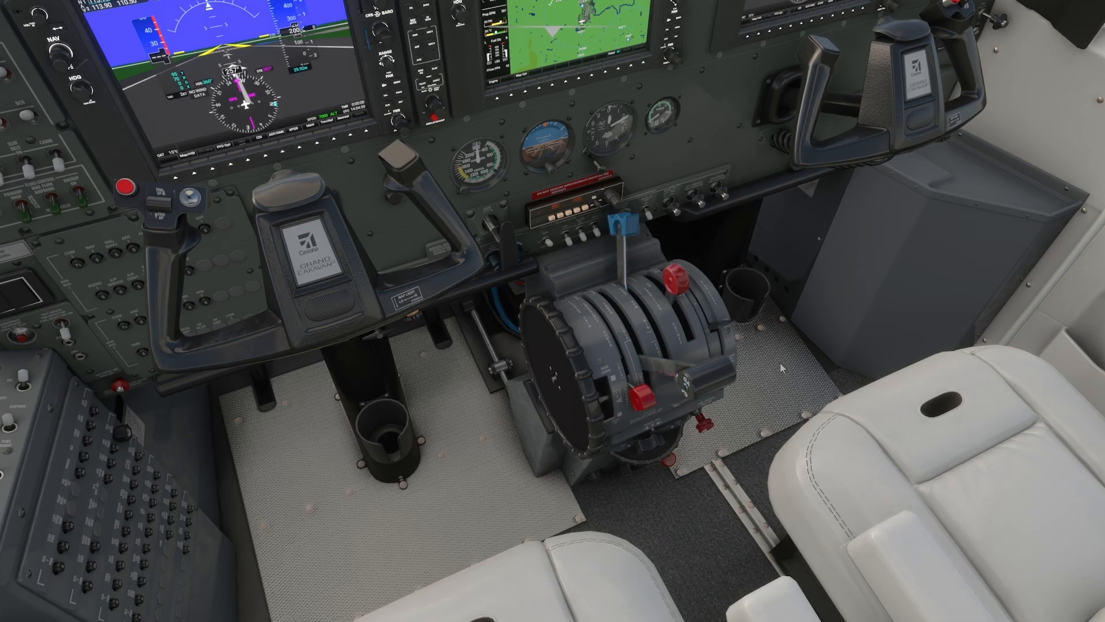
scroll(792, 378, "up", 5)
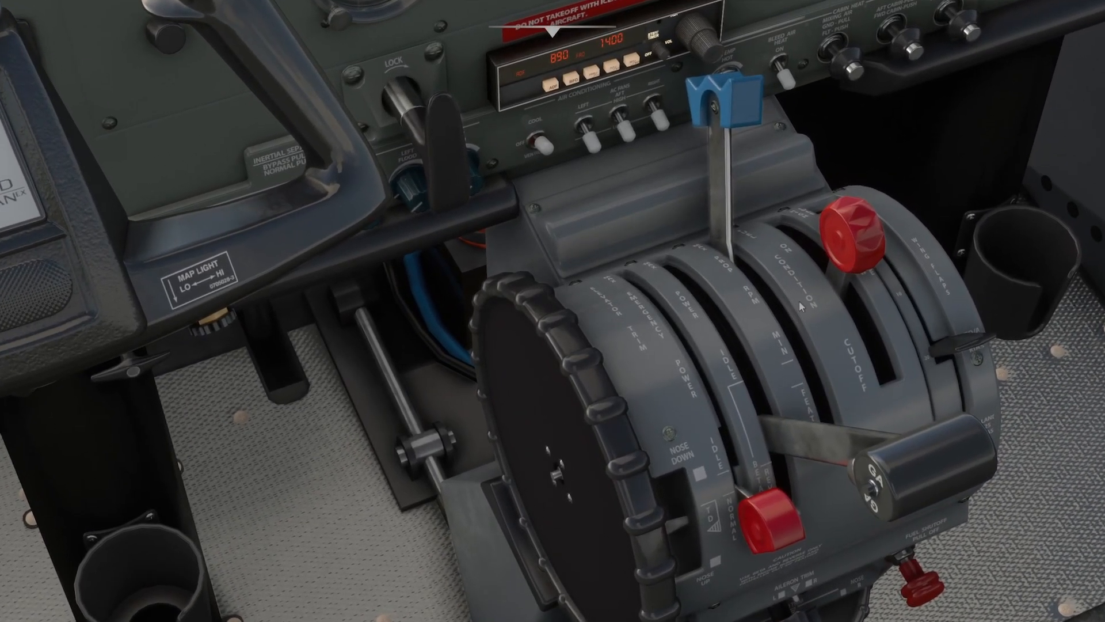
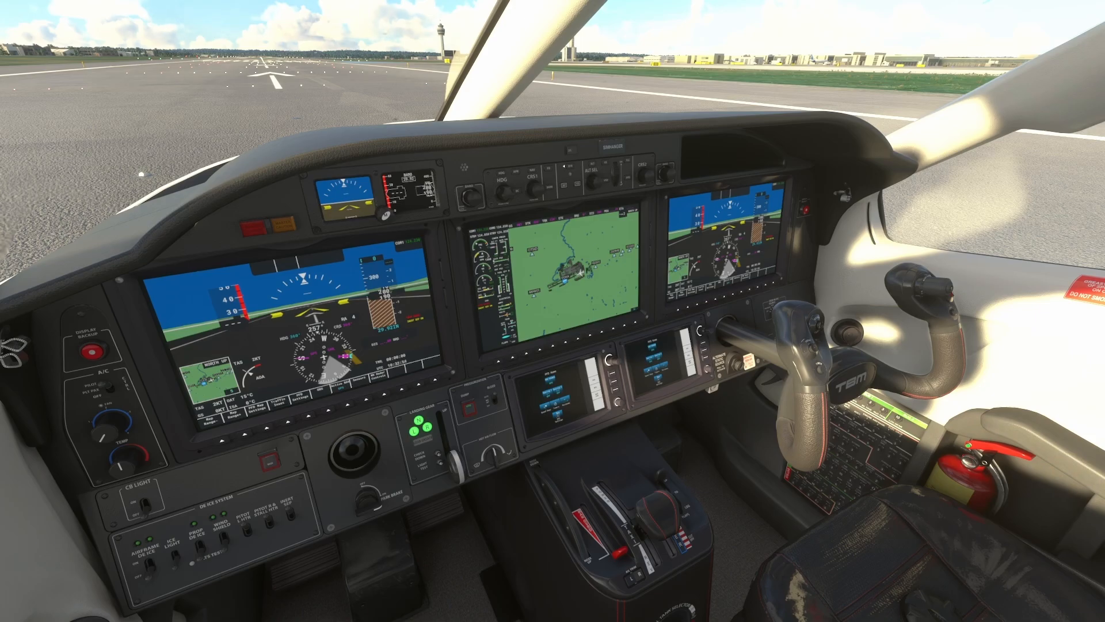
key("ctrl+shift+F1")
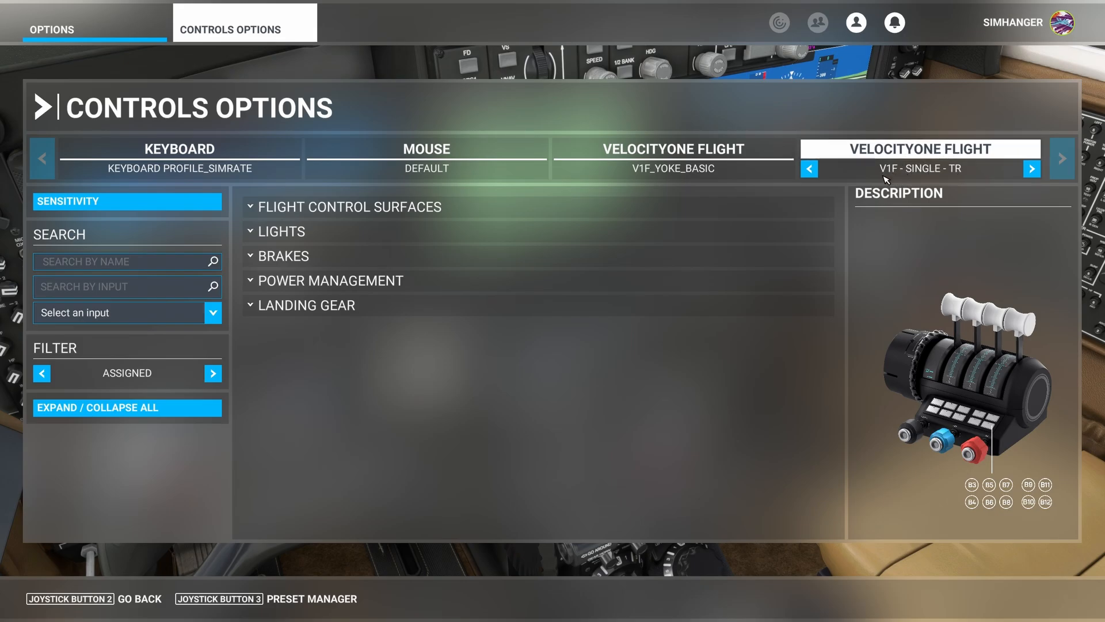
Duplicate the V1F - SINGLE - TR quadrant profile under the name V1F - TWIN - TR
left_click(341, 600)
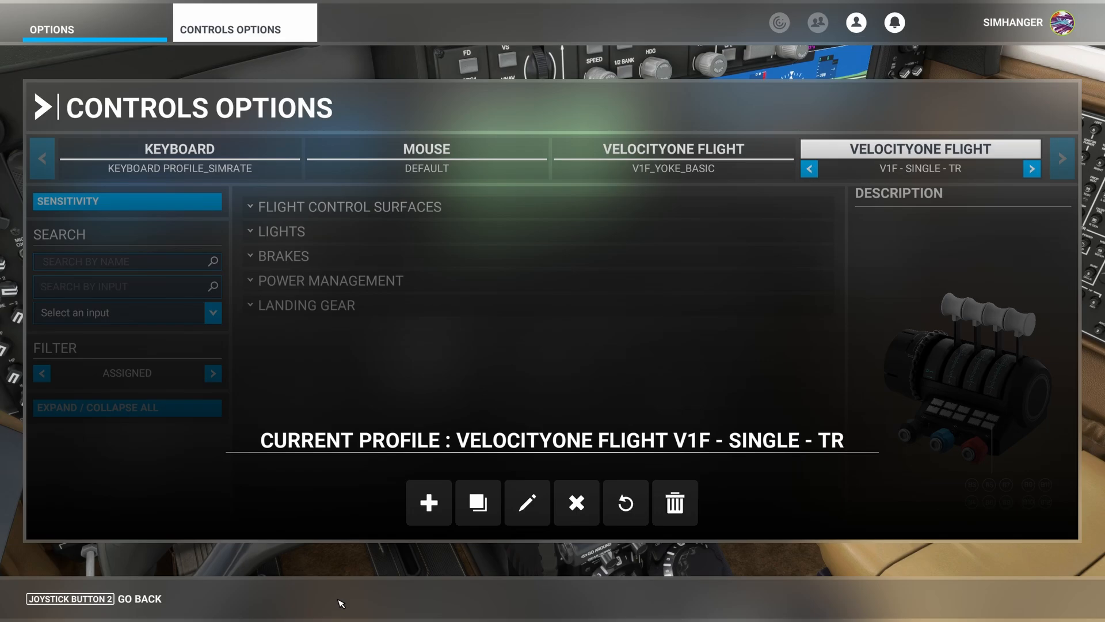
left_click(465, 514)
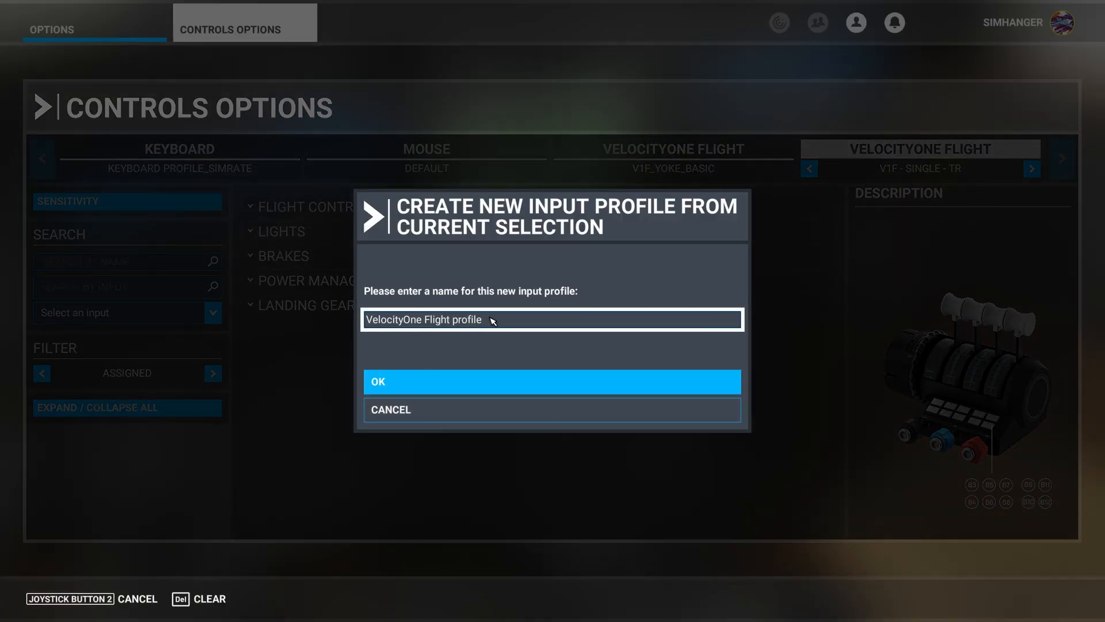
left_click(493, 320)
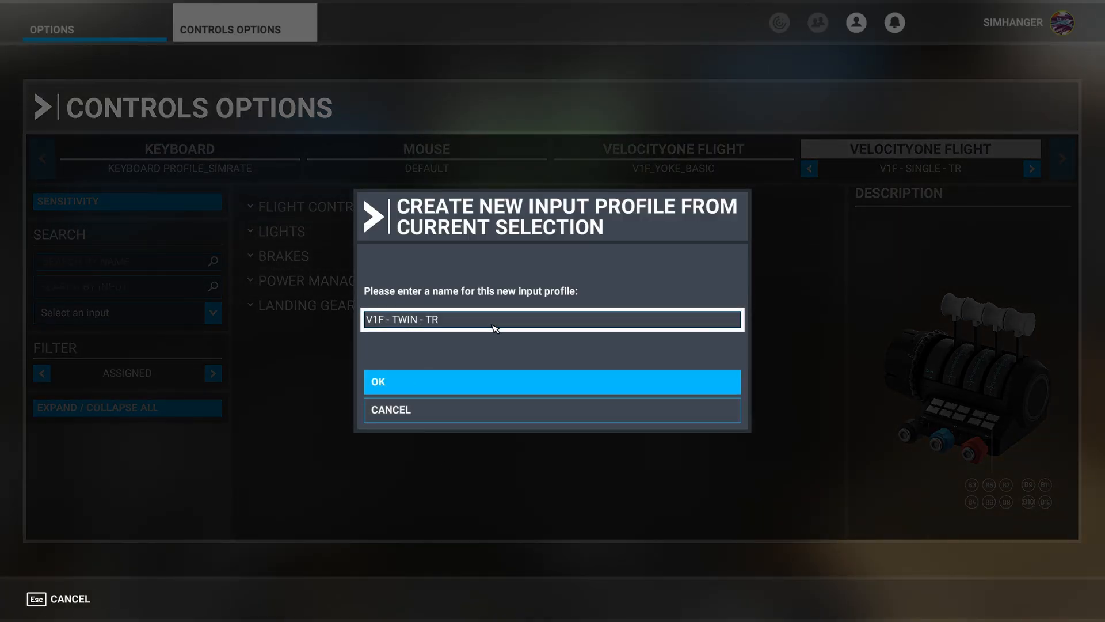
left_click(502, 392)
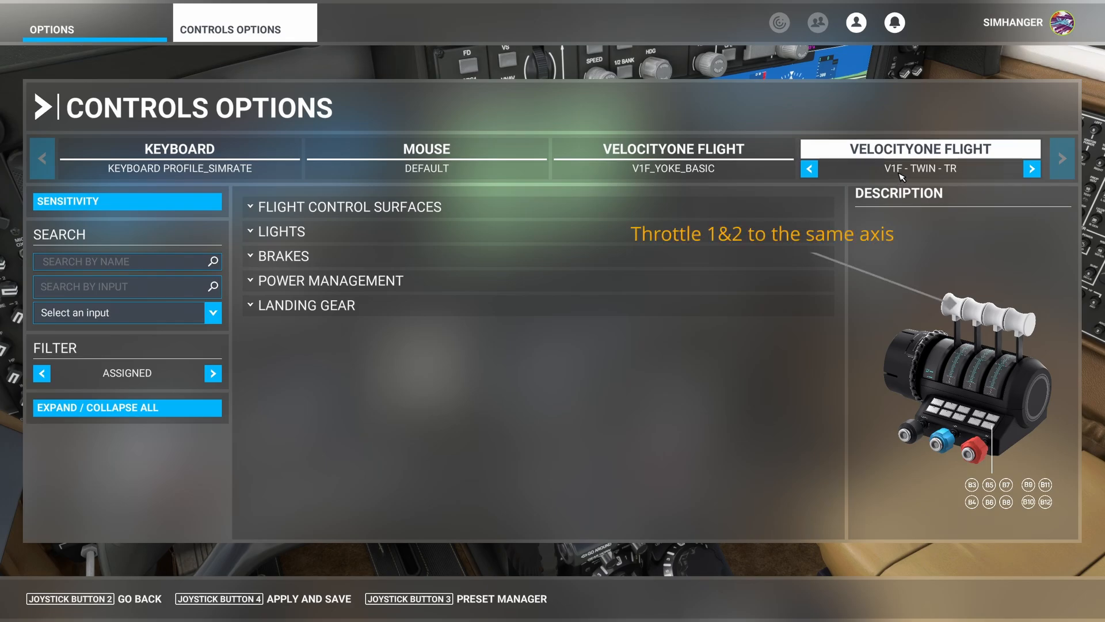
Show all commands and assign Joystick Slider Y to Throttle 2 Axis in Power Management, with Reverse Axis off
left_click(316, 284)
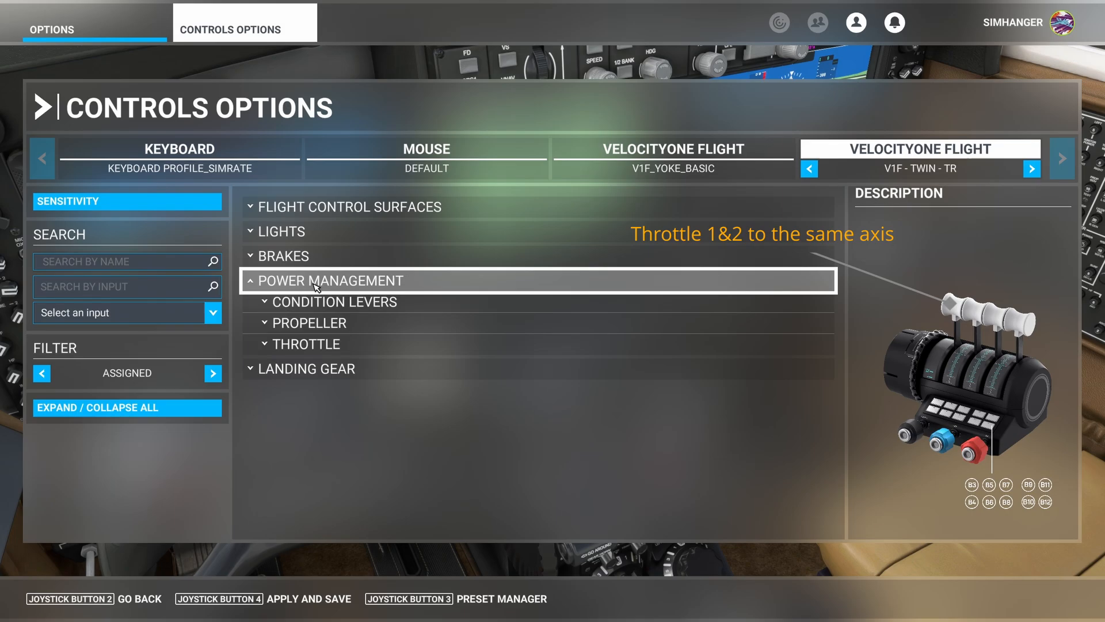
left_click(301, 346)
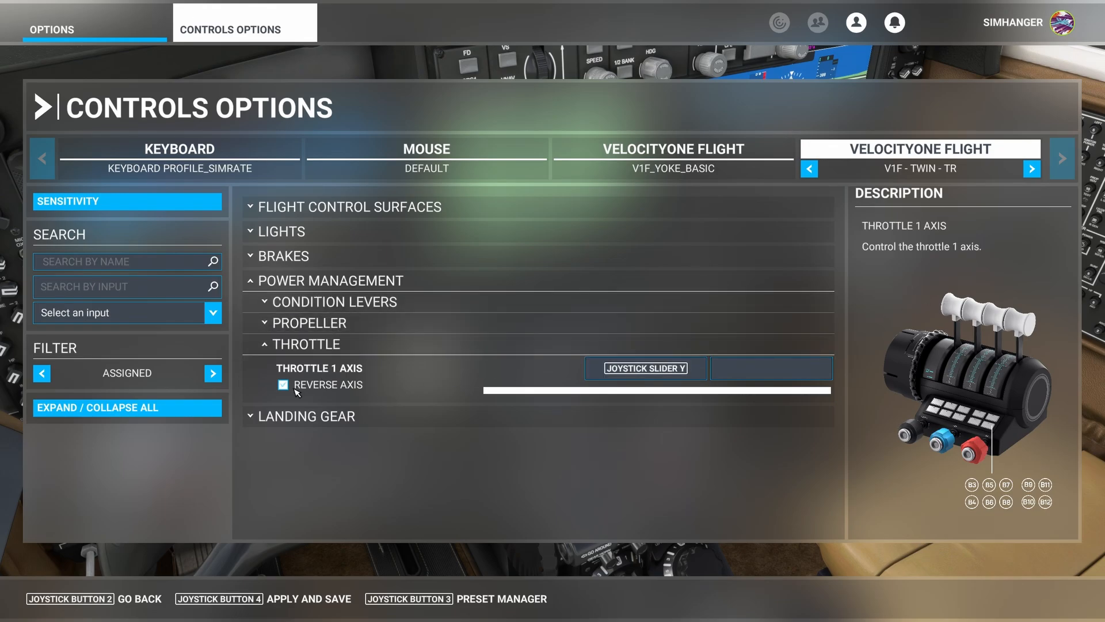
left_click(213, 373)
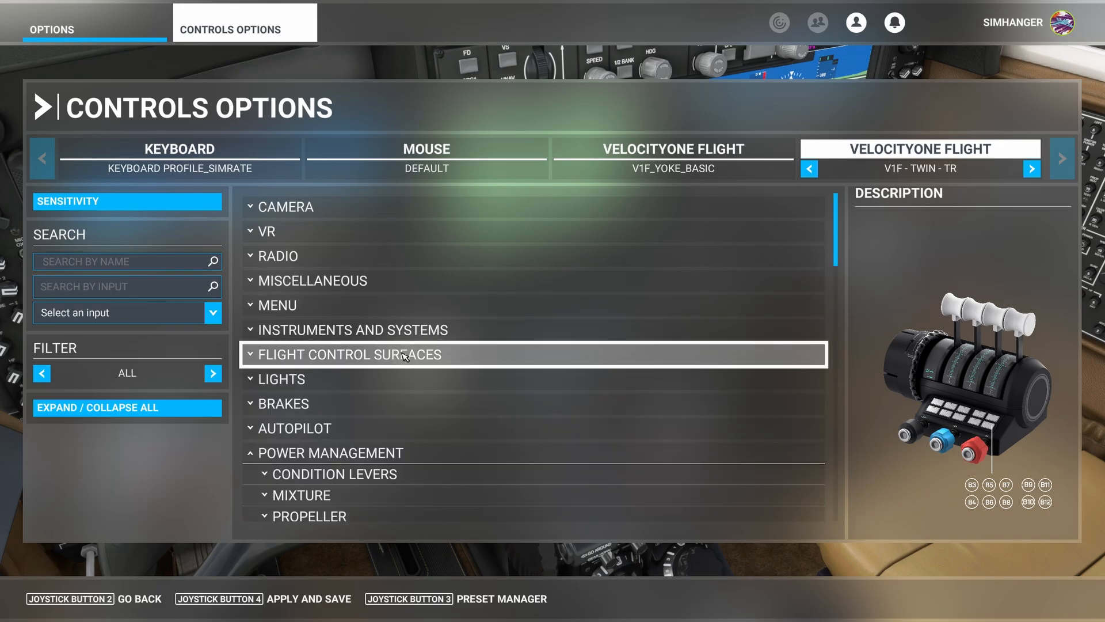
scroll(404, 357, "down", 15)
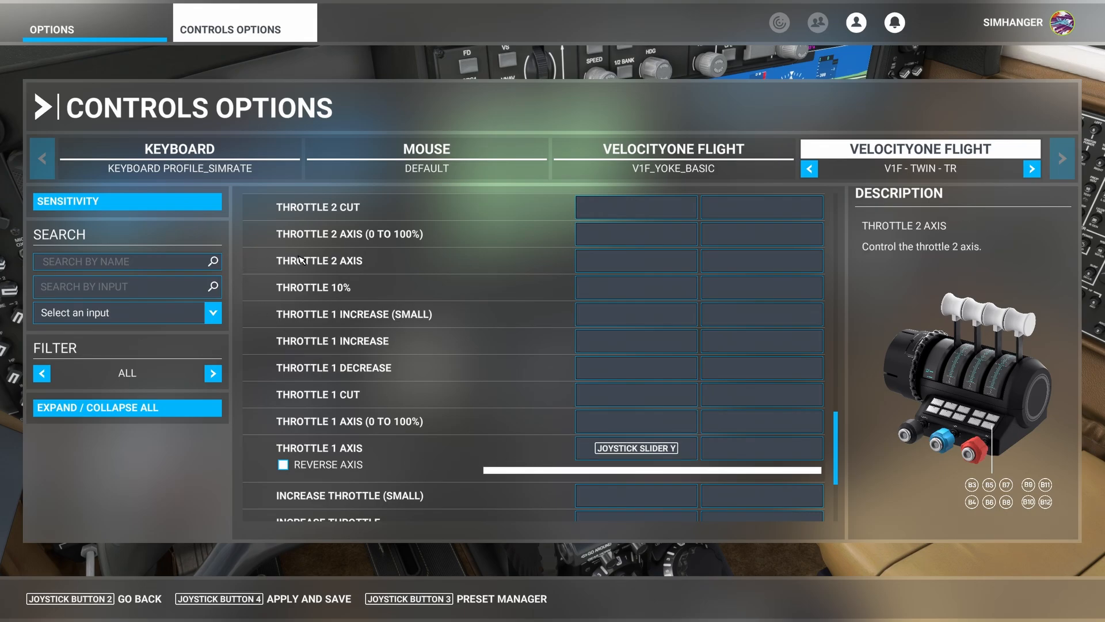
left_click(641, 260)
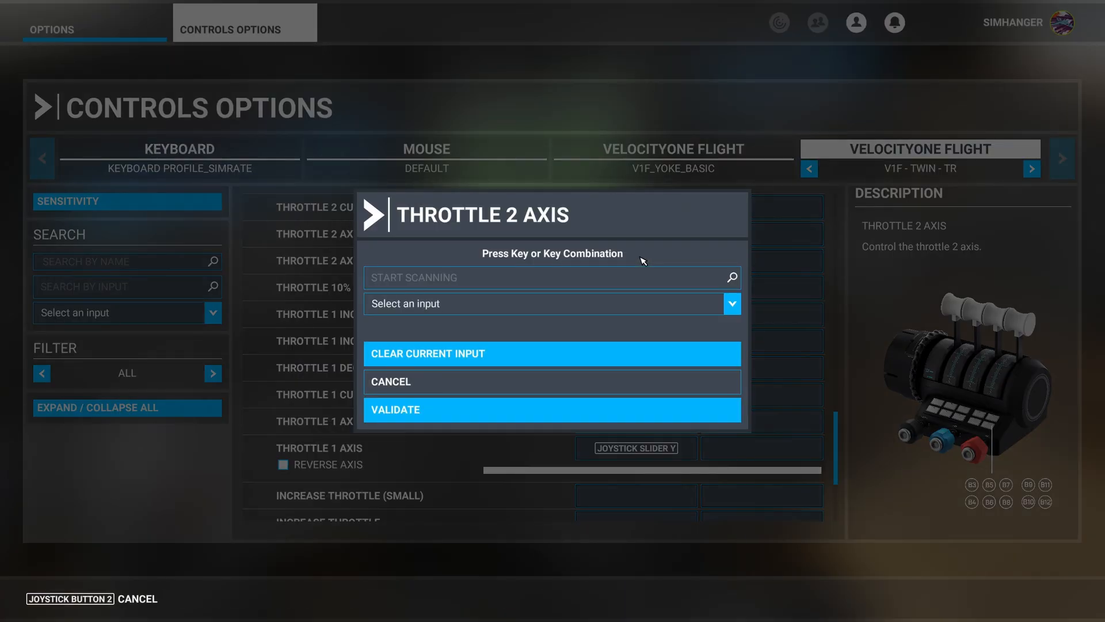
left_click(527, 282)
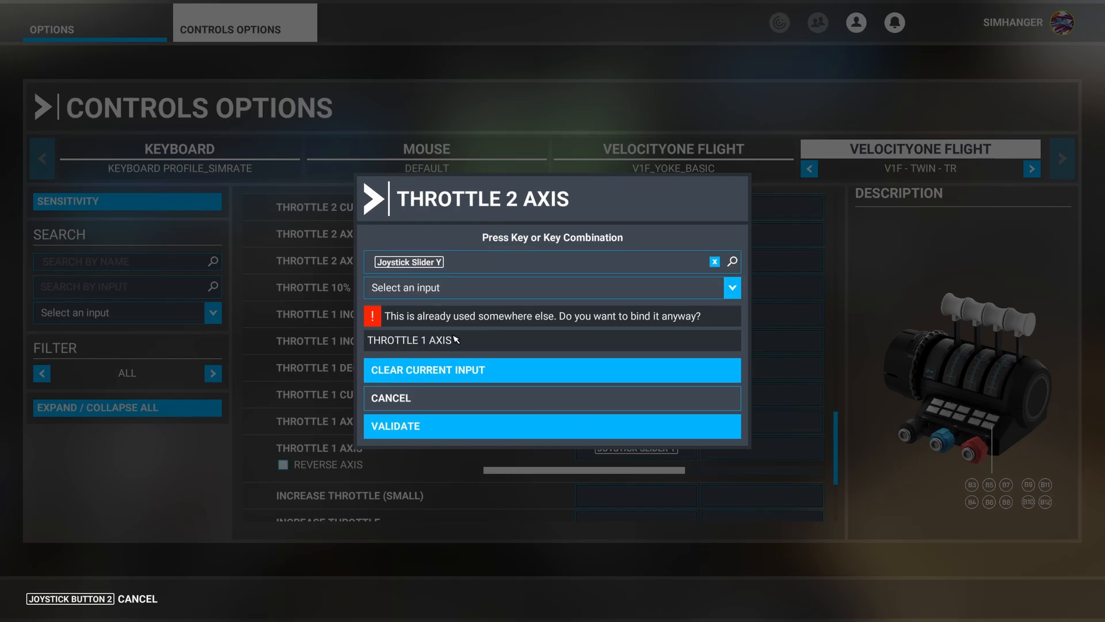
left_click(428, 429)
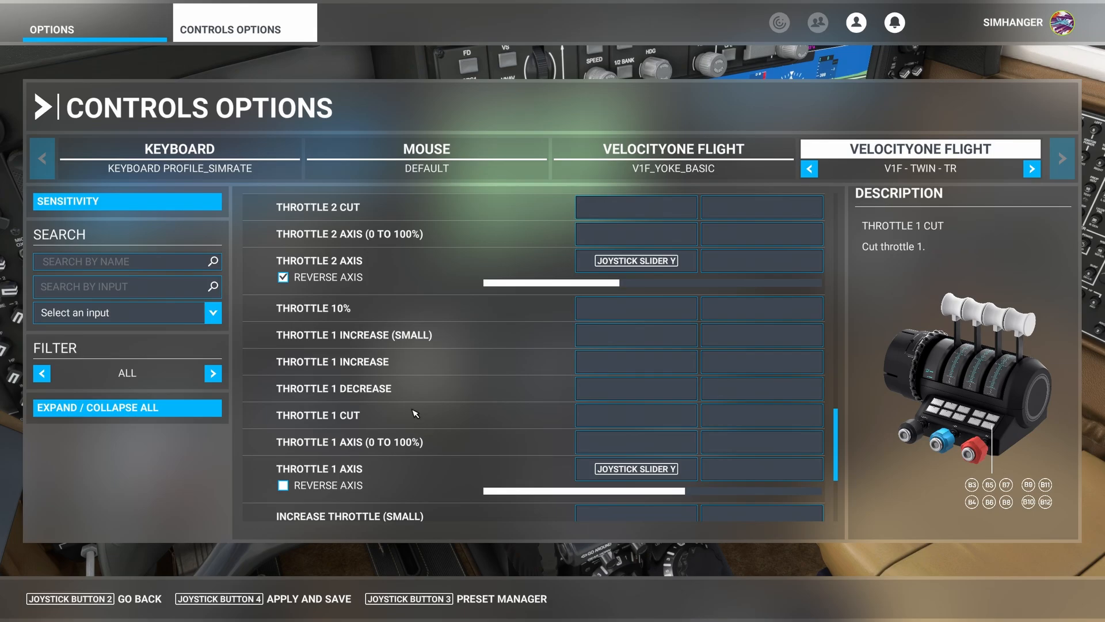
left_click(283, 278)
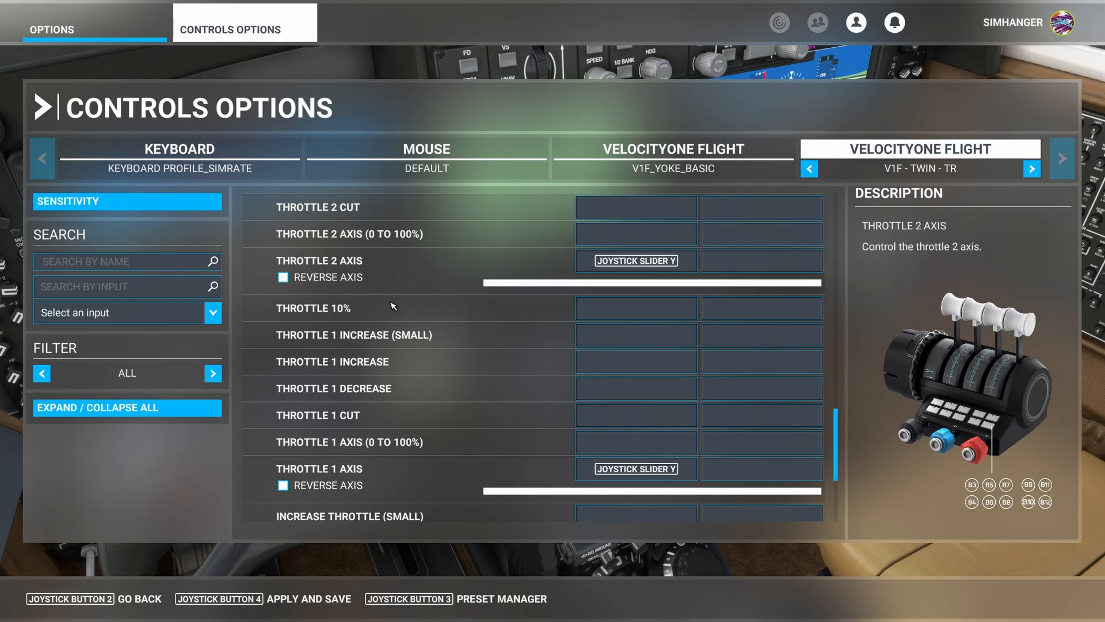
Collapse the Throttle group, assign Joystick R-Axis X to Propeller 2 Axis despite its existing binding, and collapse the Propeller group
scroll(413, 302, "up", 10)
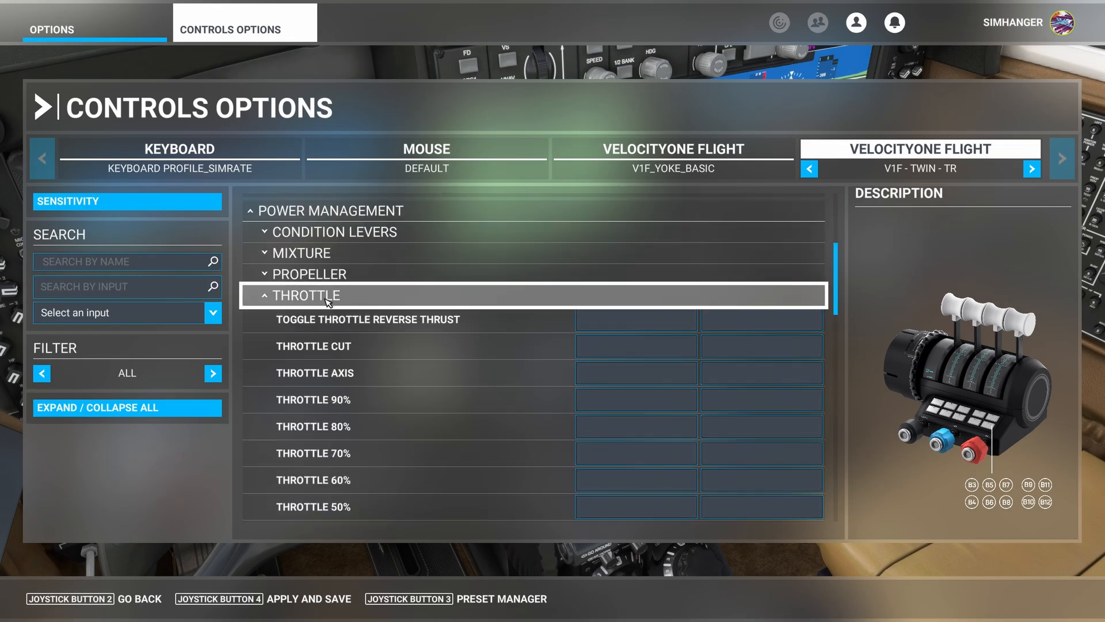
left_click(411, 304)
left_click(310, 476)
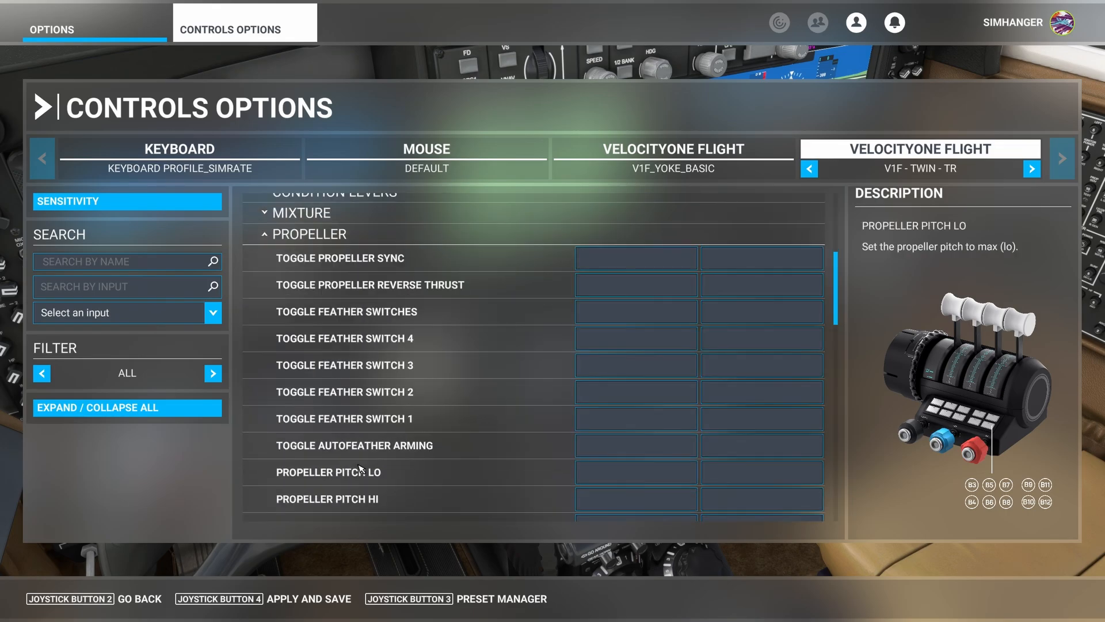
scroll(403, 357, "down", 10)
scroll(403, 357, "up", 2)
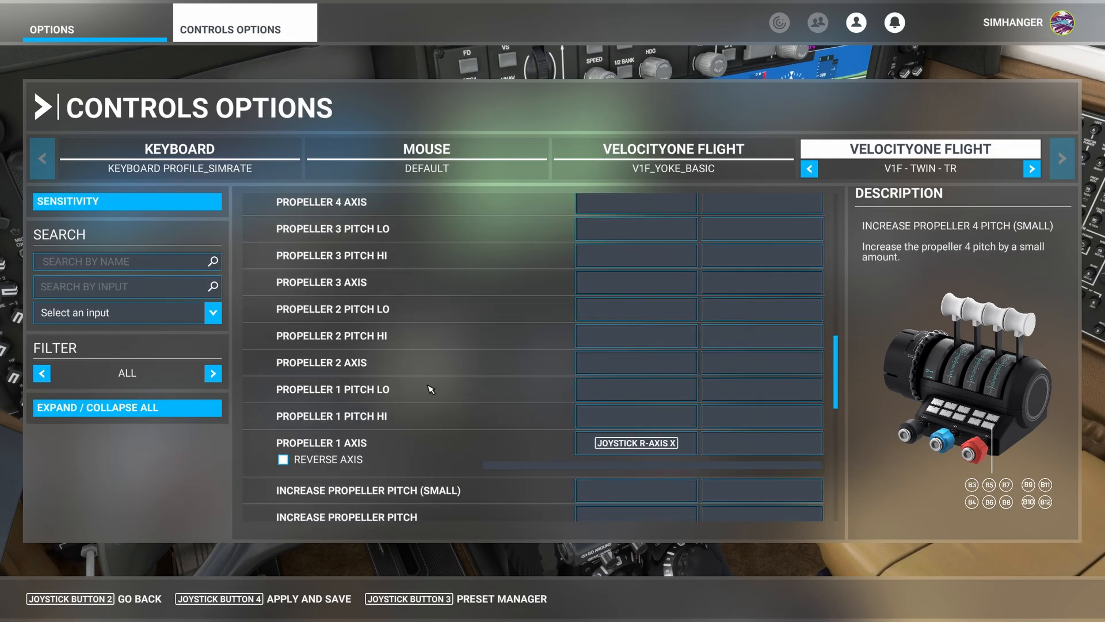
left_click(585, 363)
left_click(522, 282)
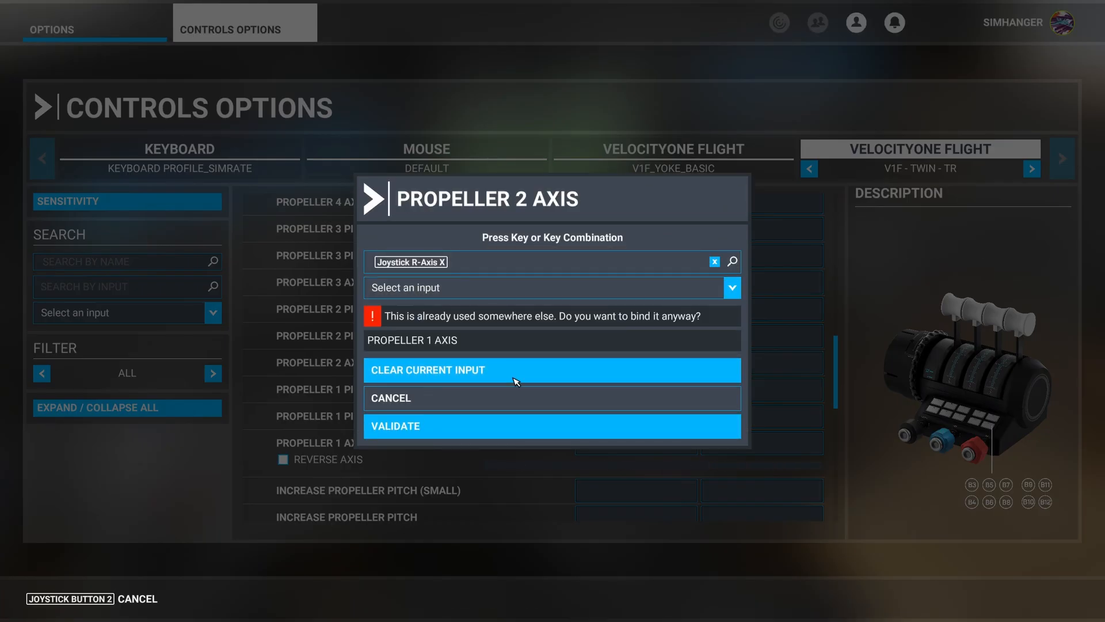
left_click(500, 429)
scroll(493, 388, "up", 5)
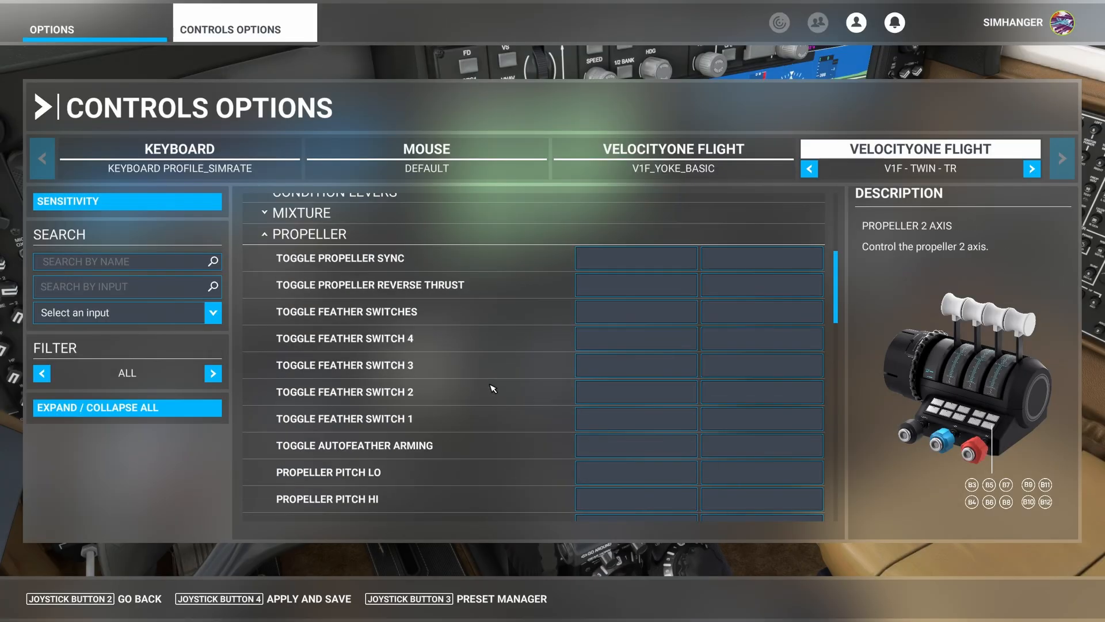
scroll(493, 389, "up", 4)
left_click(339, 398)
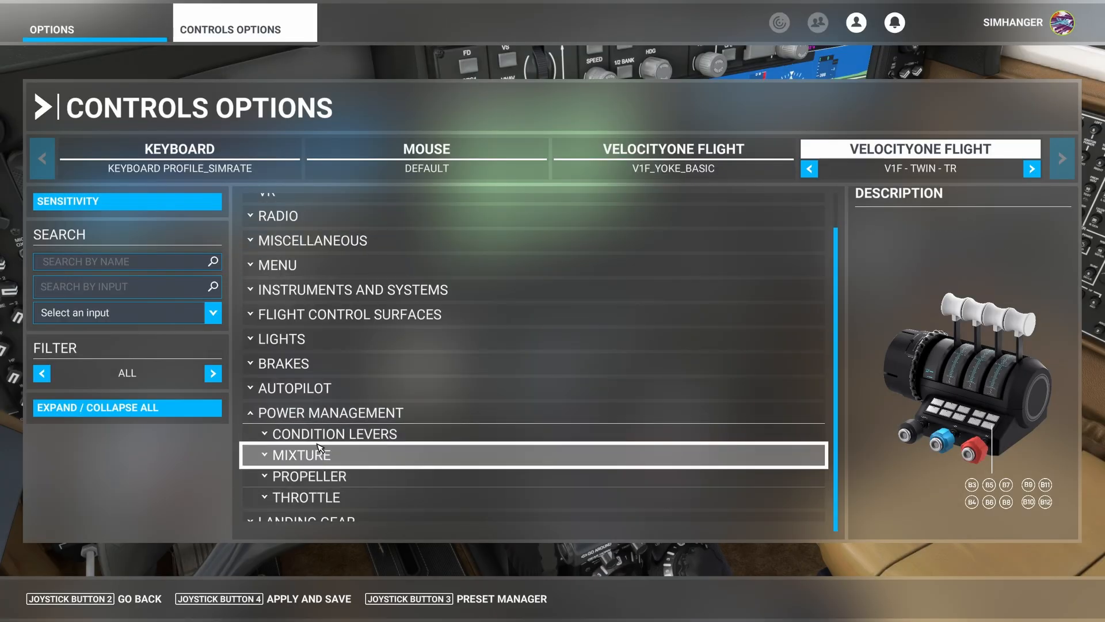
Assign Joystick R-Axis Y to Condition Lever 2 Axis in Power Management of the V1F - TWIN - TR profile
left_click(320, 439)
scroll(345, 443, "down", 6)
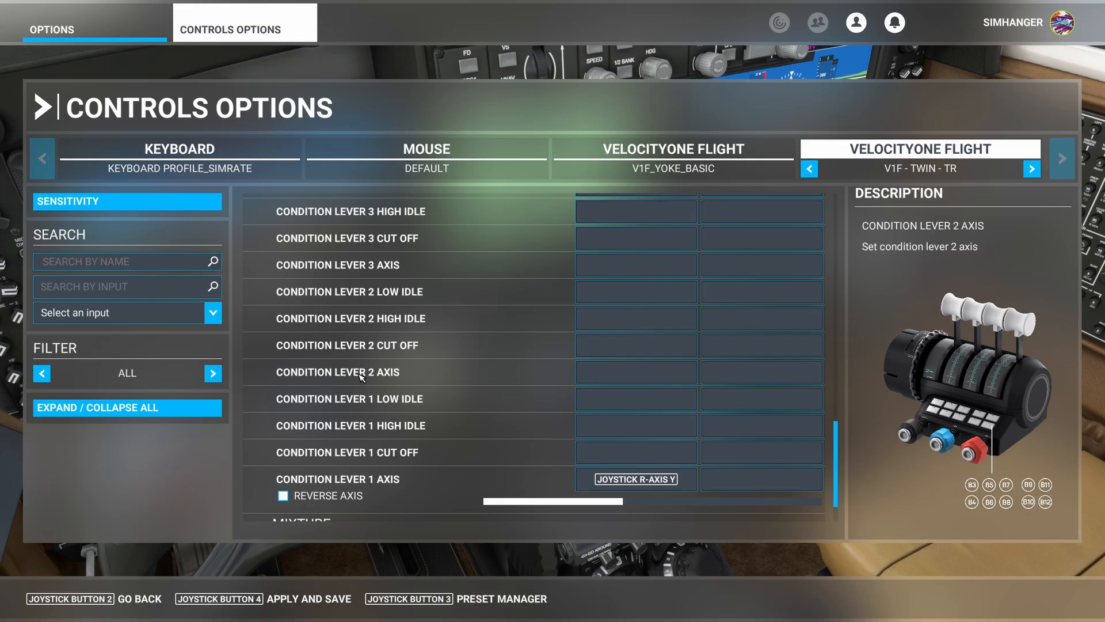
left_click(636, 372)
left_click(455, 281)
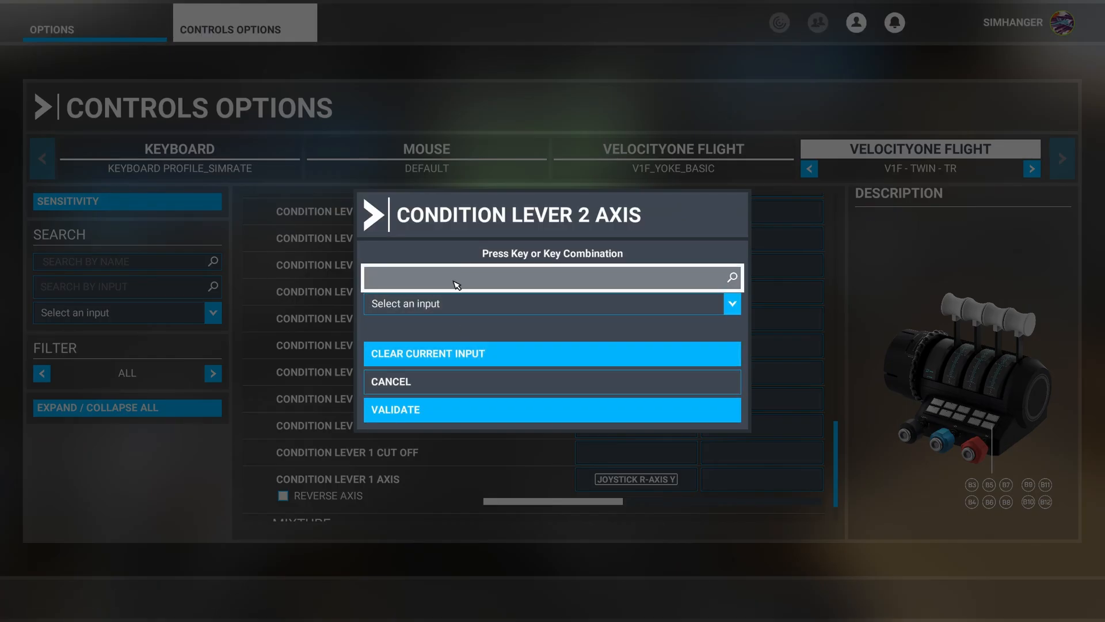
left_click(431, 426)
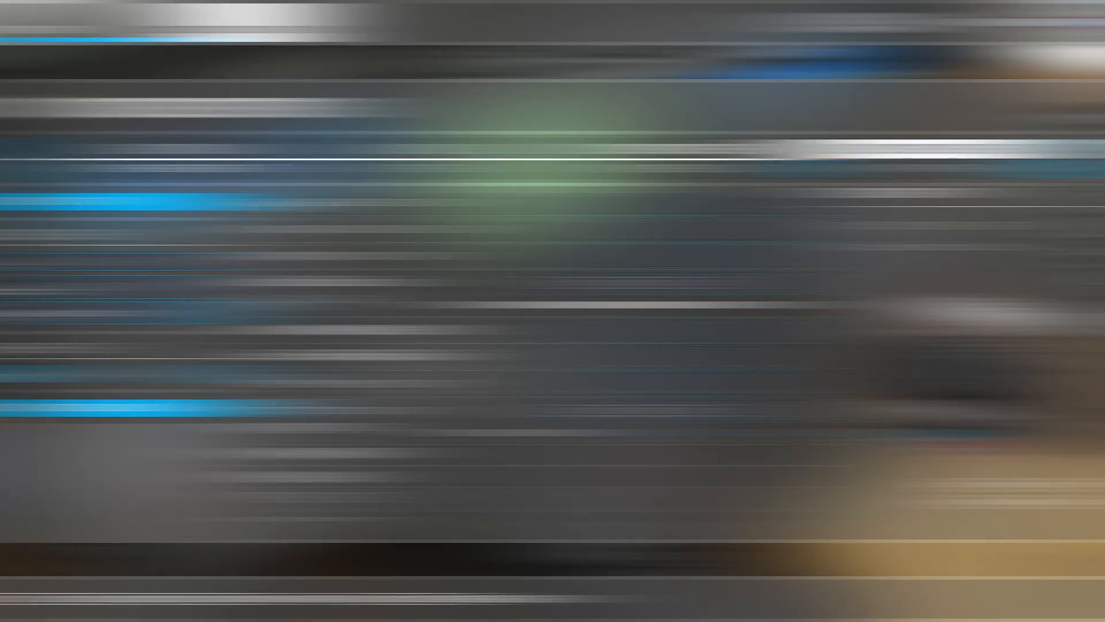
In the V1F_YOKE_BASIC profile, bind Joystick Button 19 to Throttle 2 Decrease despite its existing binding, and save the changes
left_click(690, 150)
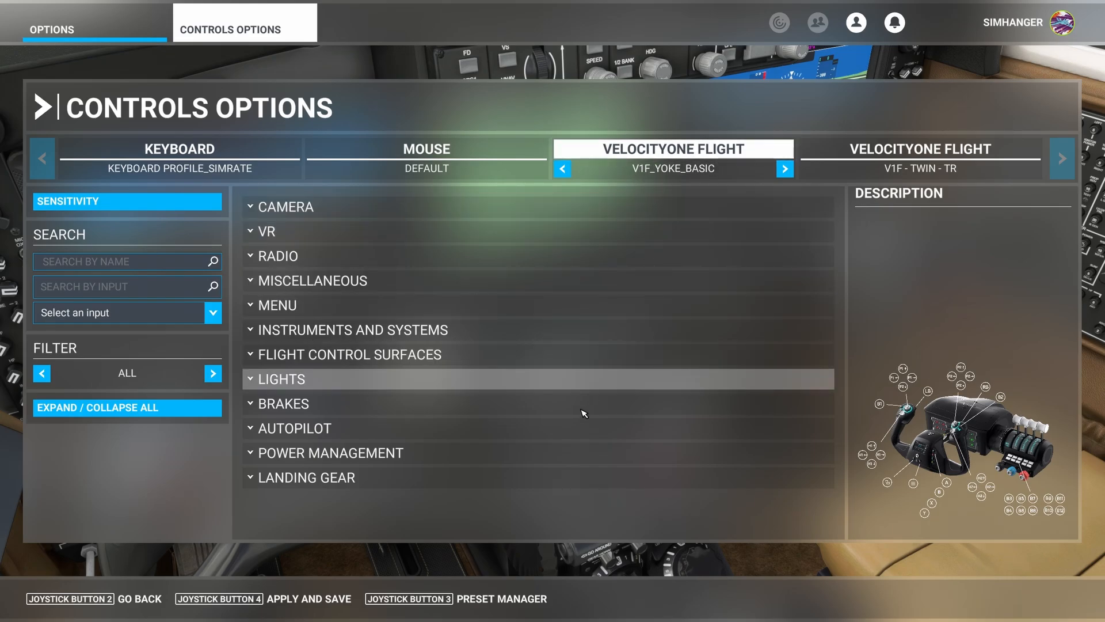
left_click(349, 454)
scroll(373, 437, "down", 1)
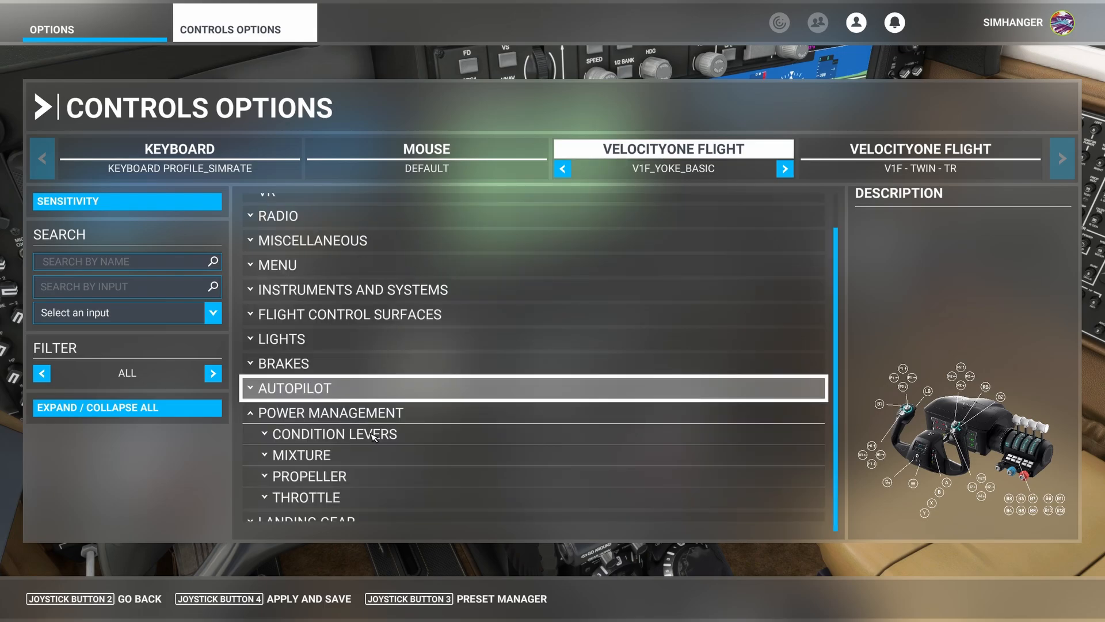
left_click(380, 497)
scroll(422, 447, "down", 15)
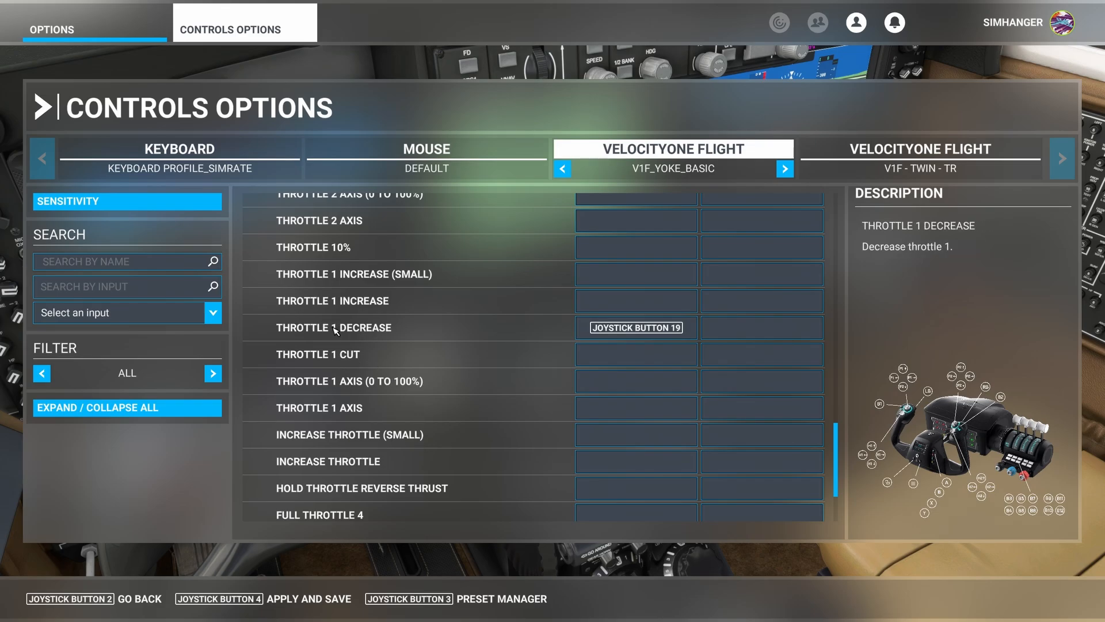
scroll(409, 332, "up", 2)
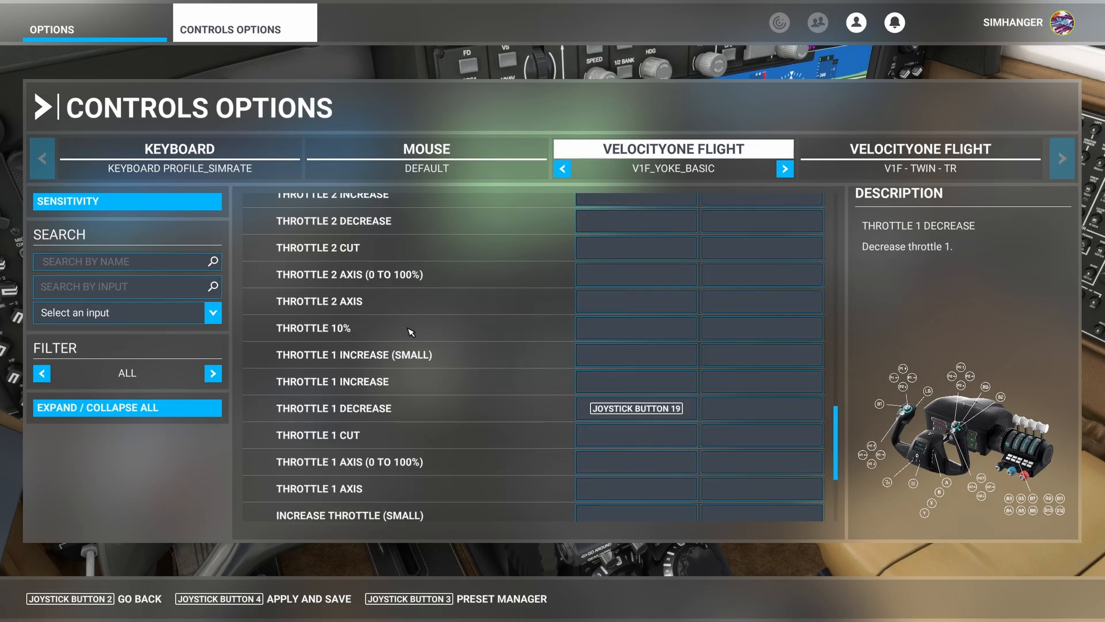
left_click(622, 218)
left_click(517, 282)
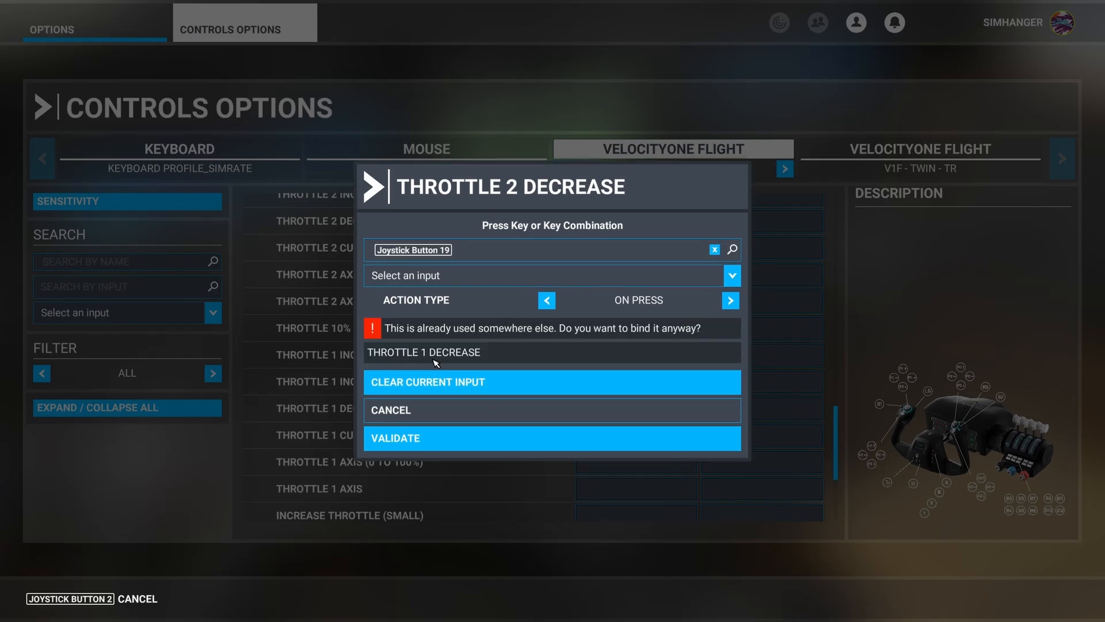
left_click(483, 445)
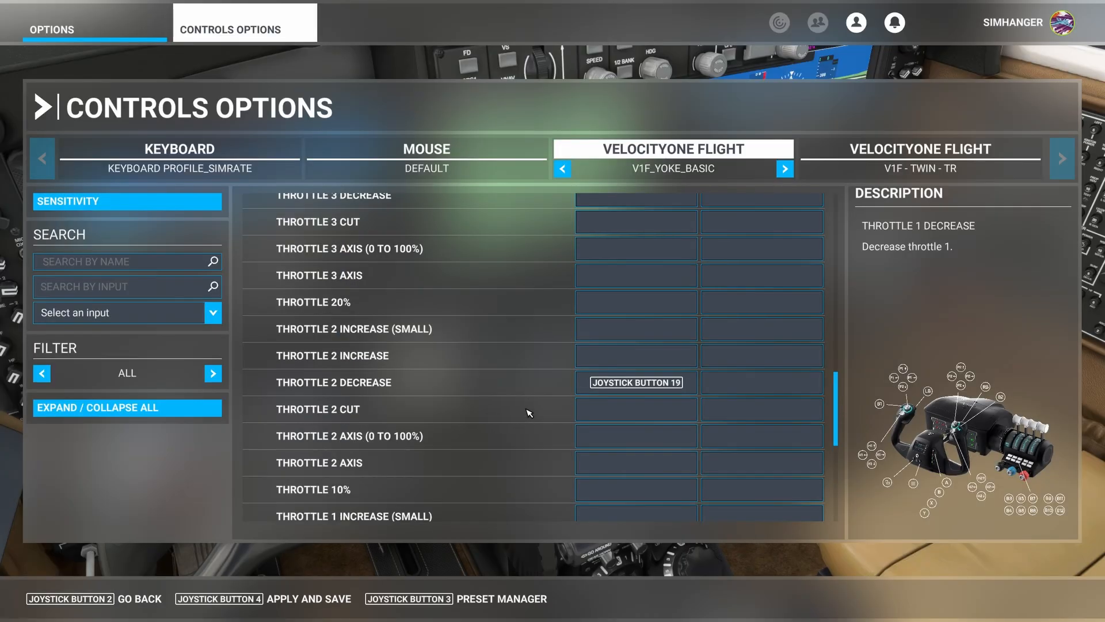
scroll(529, 413, "up", 10)
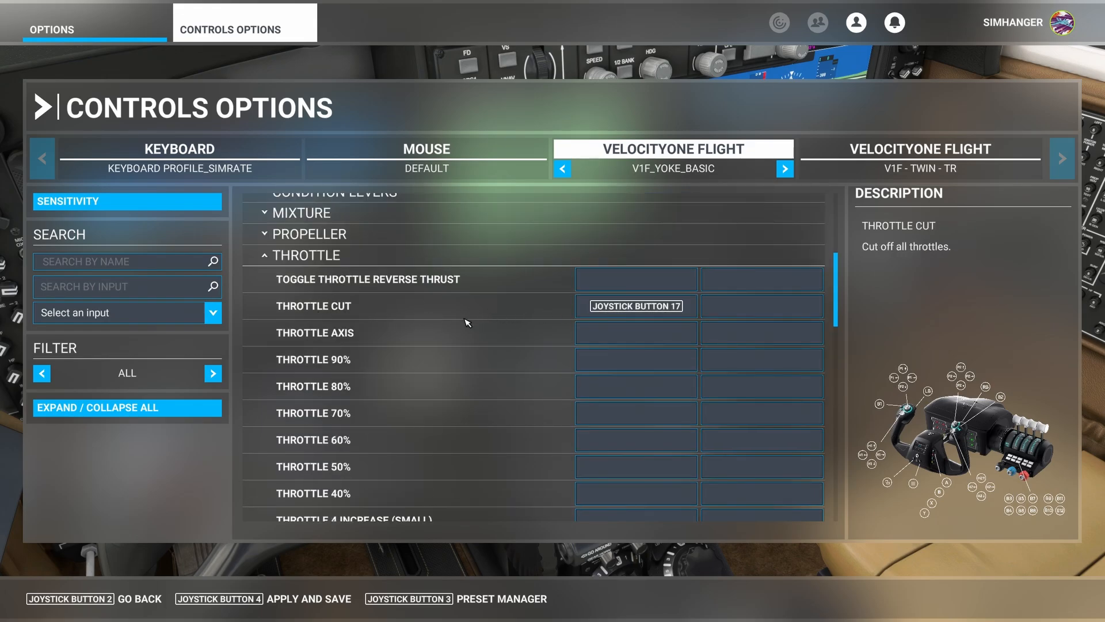
left_click(263, 598)
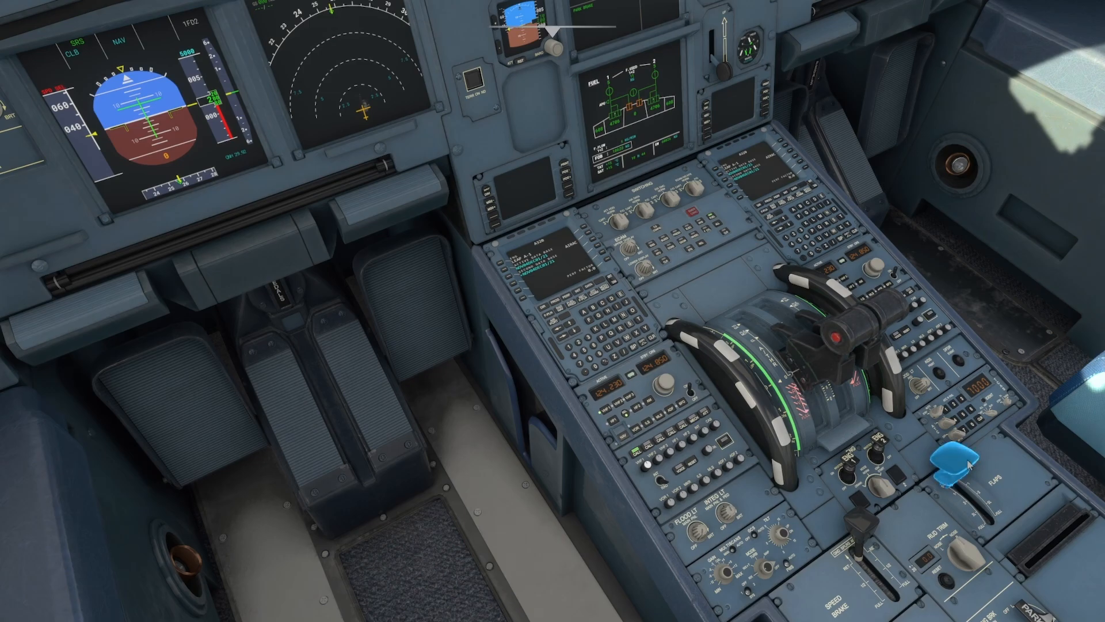
Move the cockpit flaps lever to an extended setting and back again
scroll(970, 465, "down", 4)
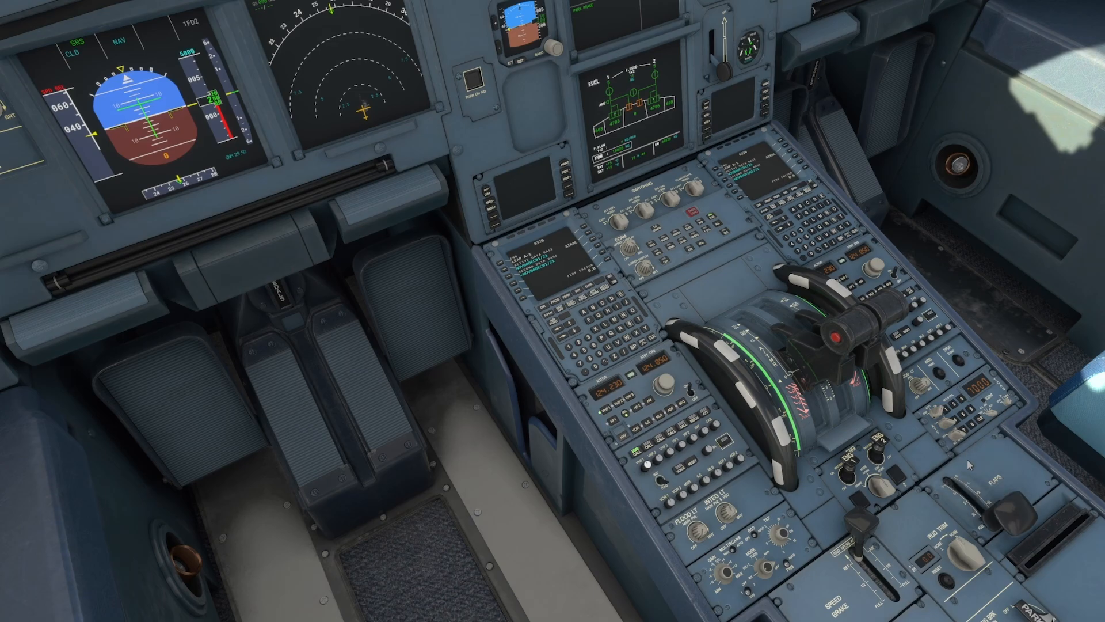
scroll(970, 465, "up", 4)
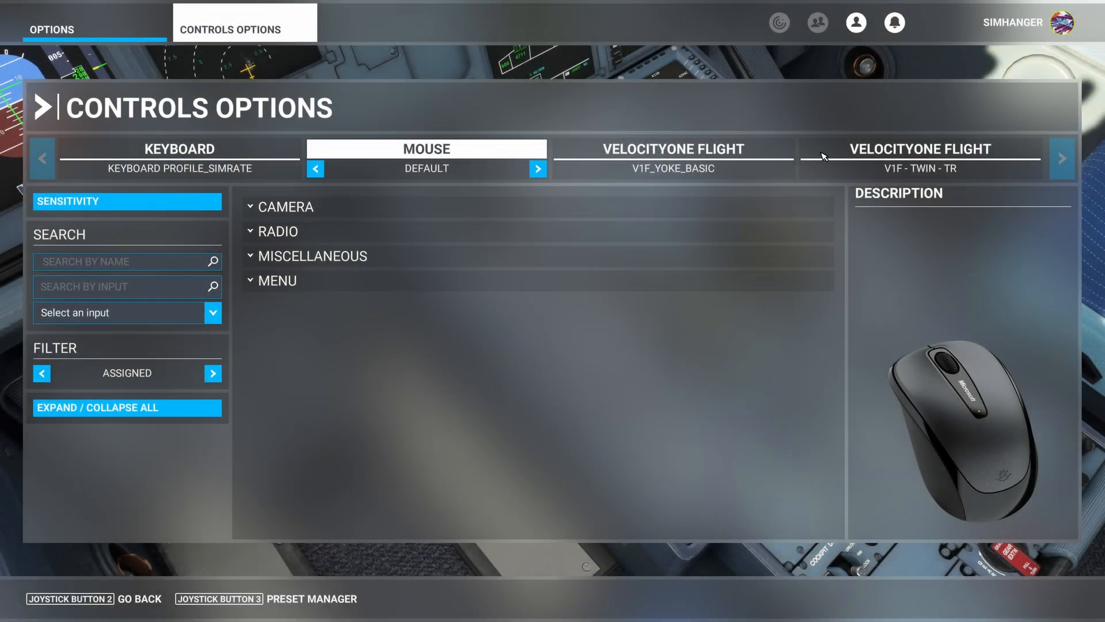
Duplicate the V1F - TWIN - TR quadrant profile under the name V1F - JET - TWIN ENG
left_click(944, 148)
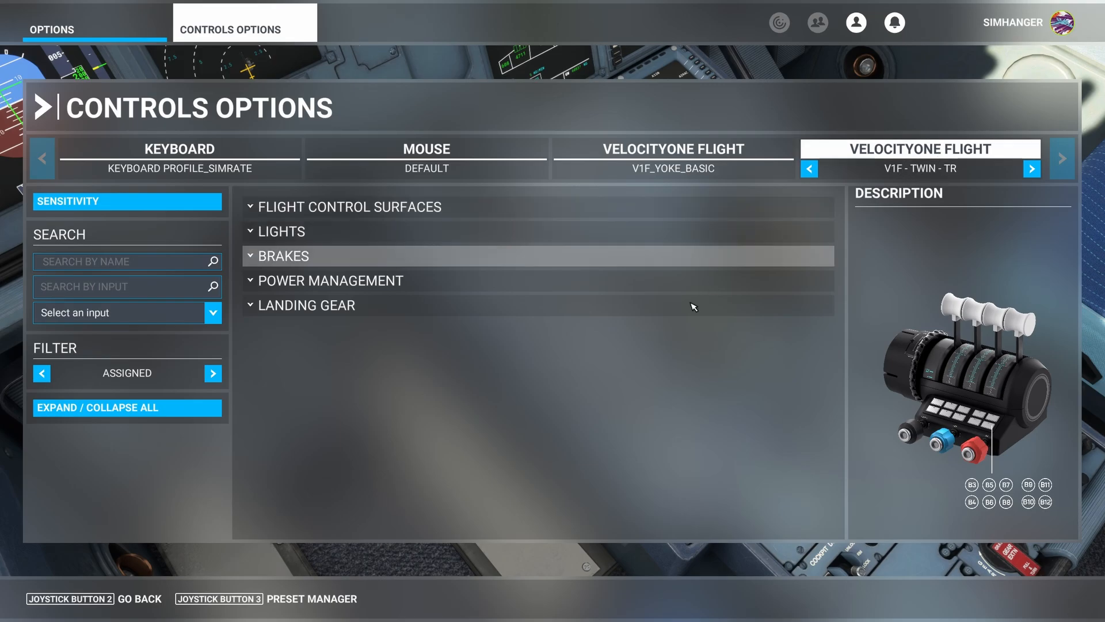
left_click(317, 599)
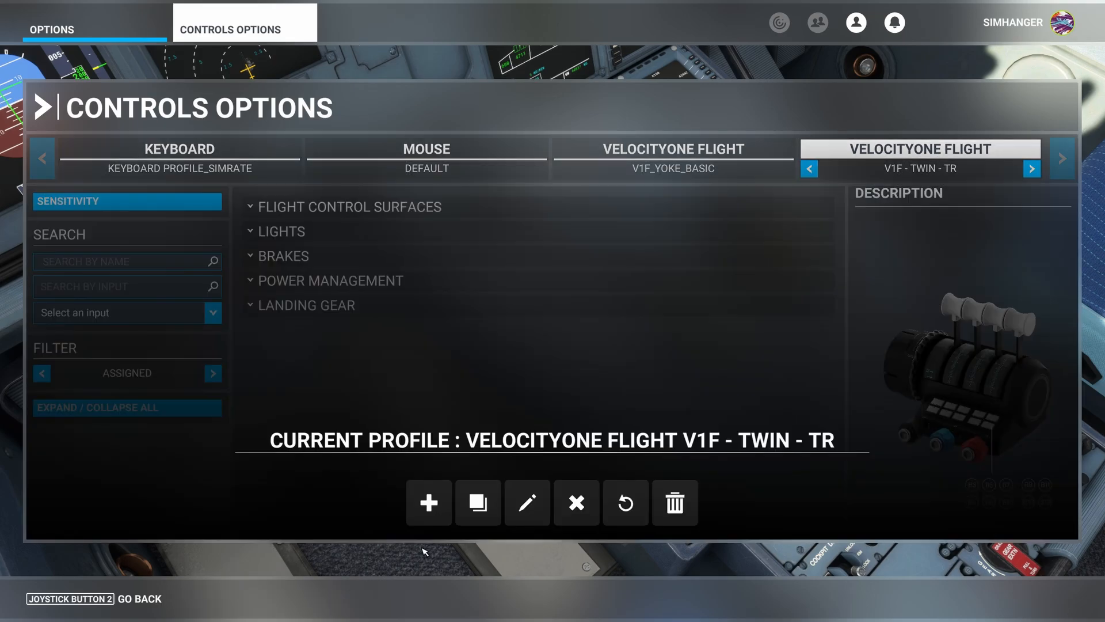
left_click(483, 504)
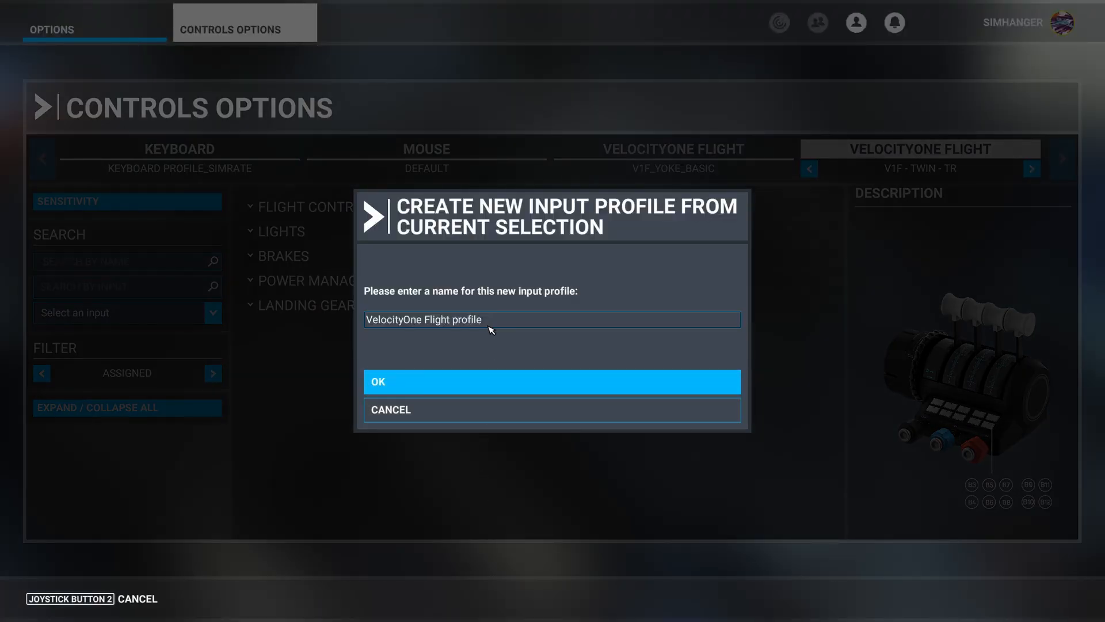
type("V1F - JET - TWIN ENG")
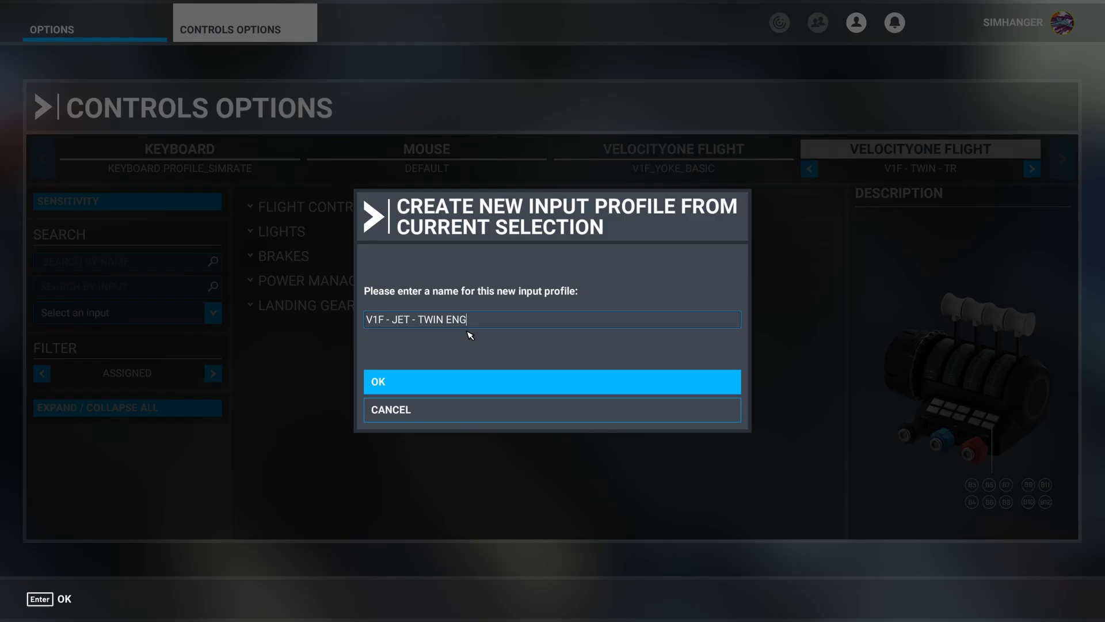
left_click(448, 387)
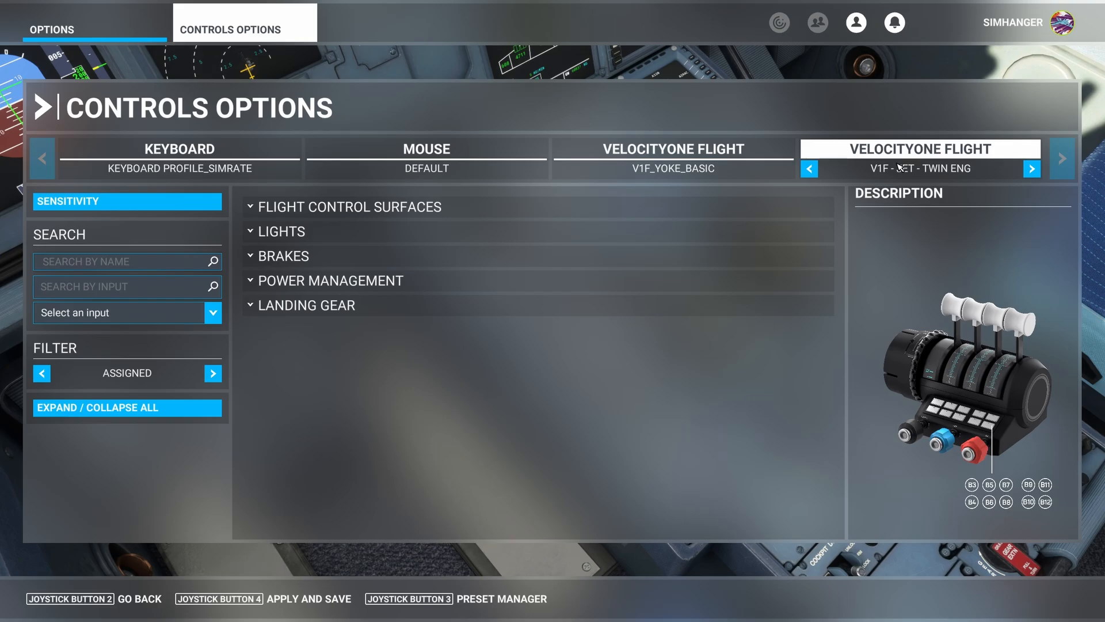
Clear the joystick bindings of Condition Lever 2 Axis and Condition Lever 1 Axis in Power Management
left_click(383, 284)
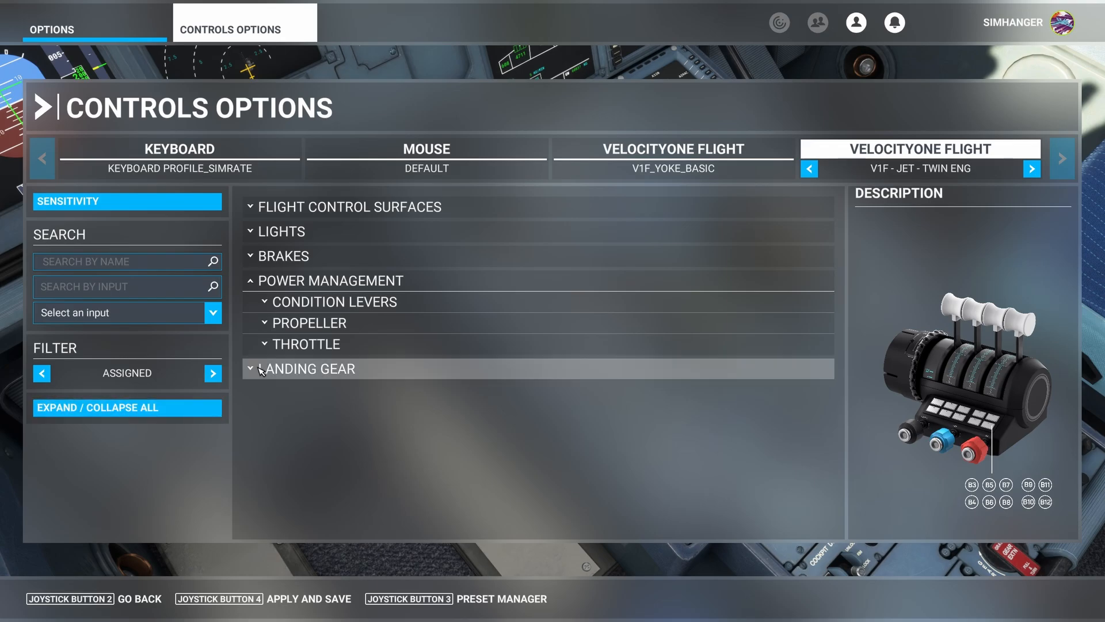
left_click(308, 312)
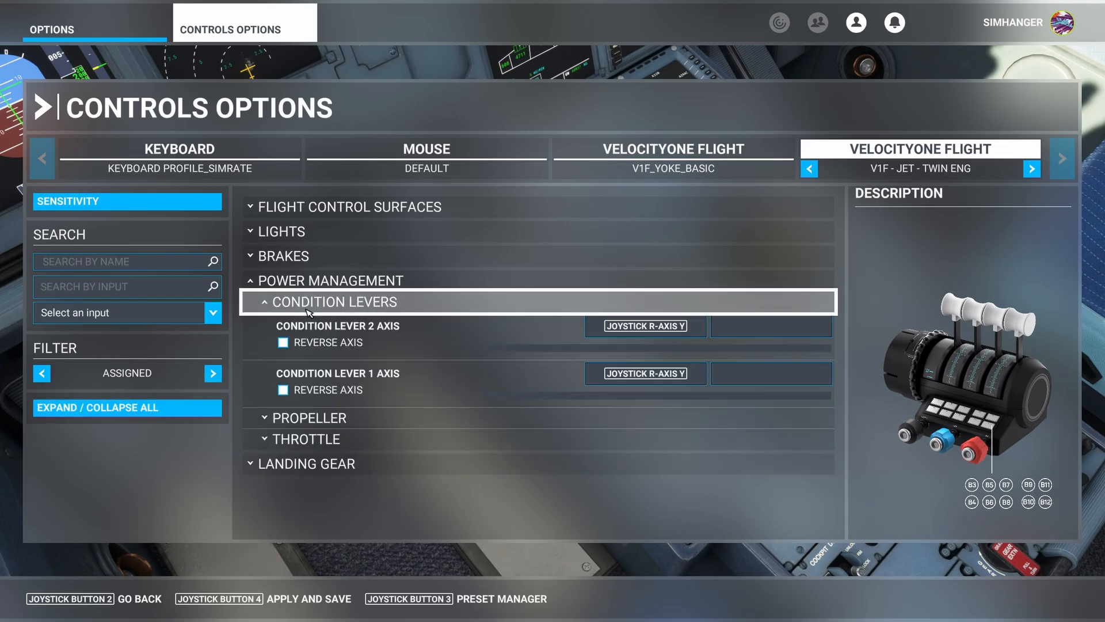
left_click(633, 332)
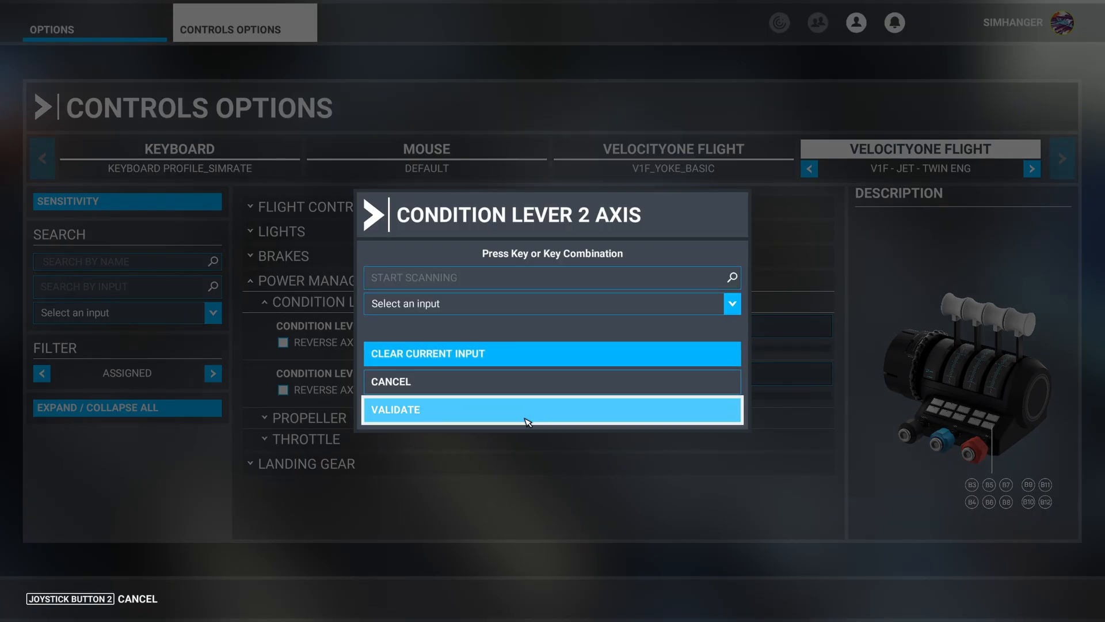
left_click(526, 422)
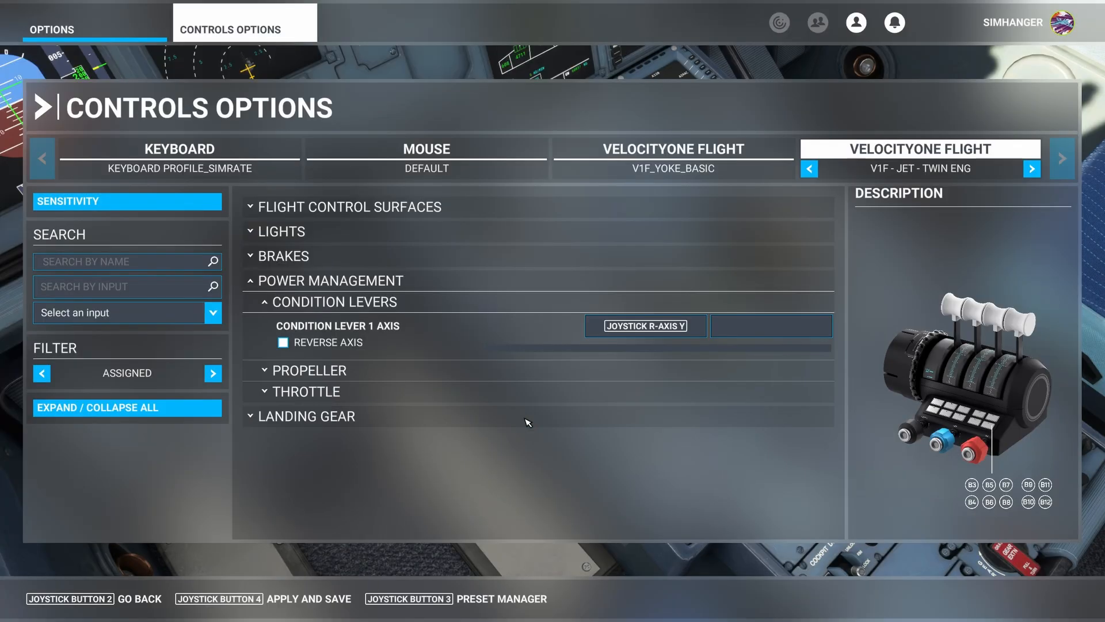
left_click(636, 337)
left_click(567, 358)
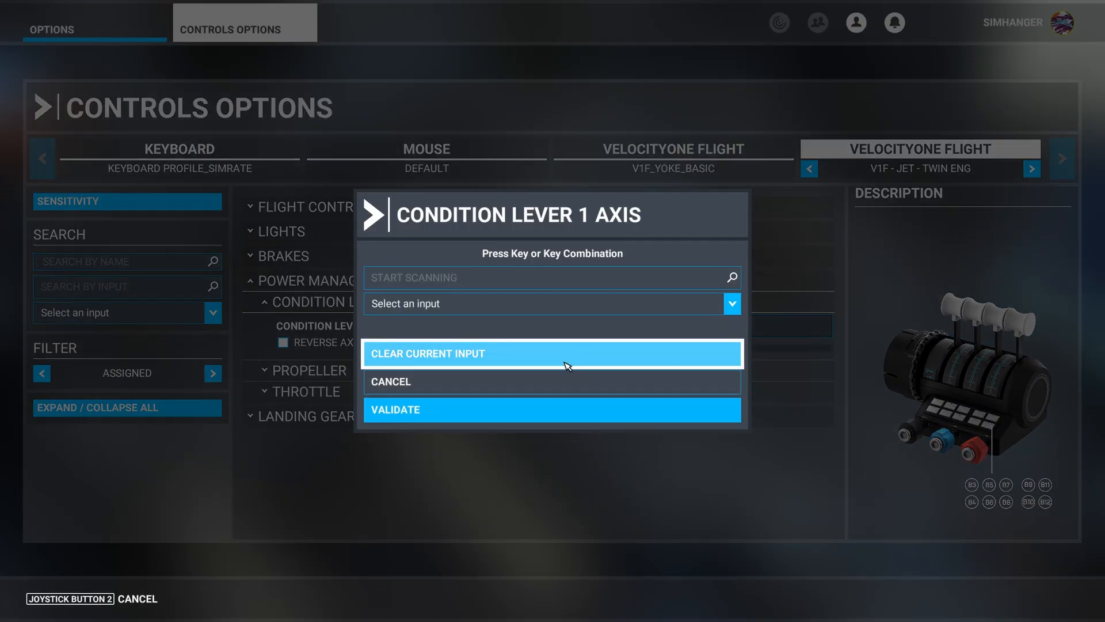
left_click(558, 416)
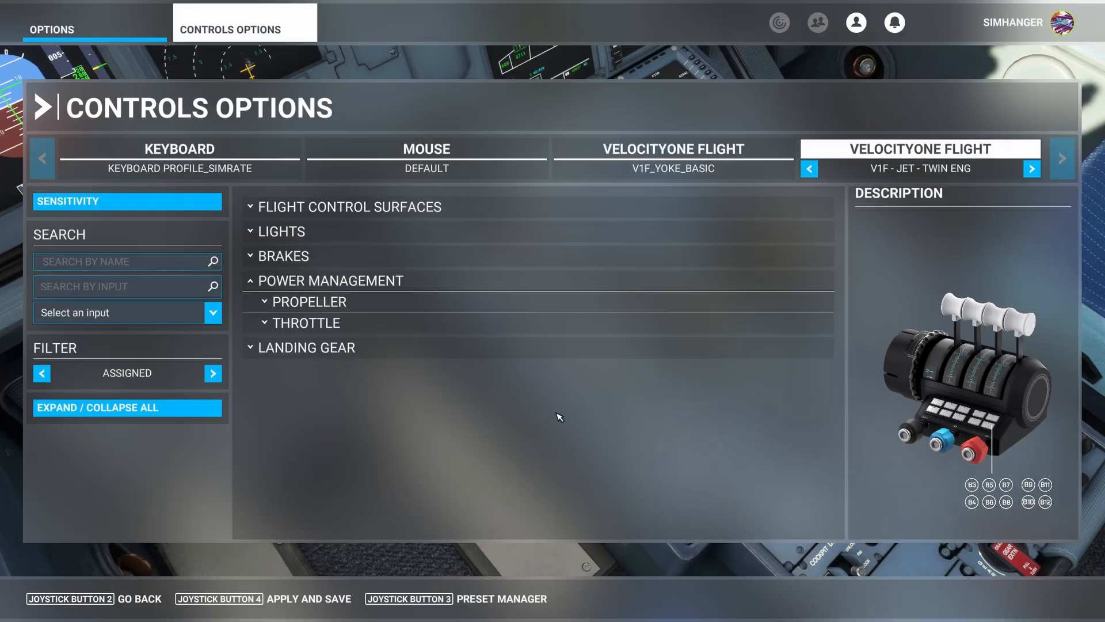
Clear the joystick bindings of Propeller 2 Axis and Propeller 1 Axis
left_click(334, 305)
left_click(621, 333)
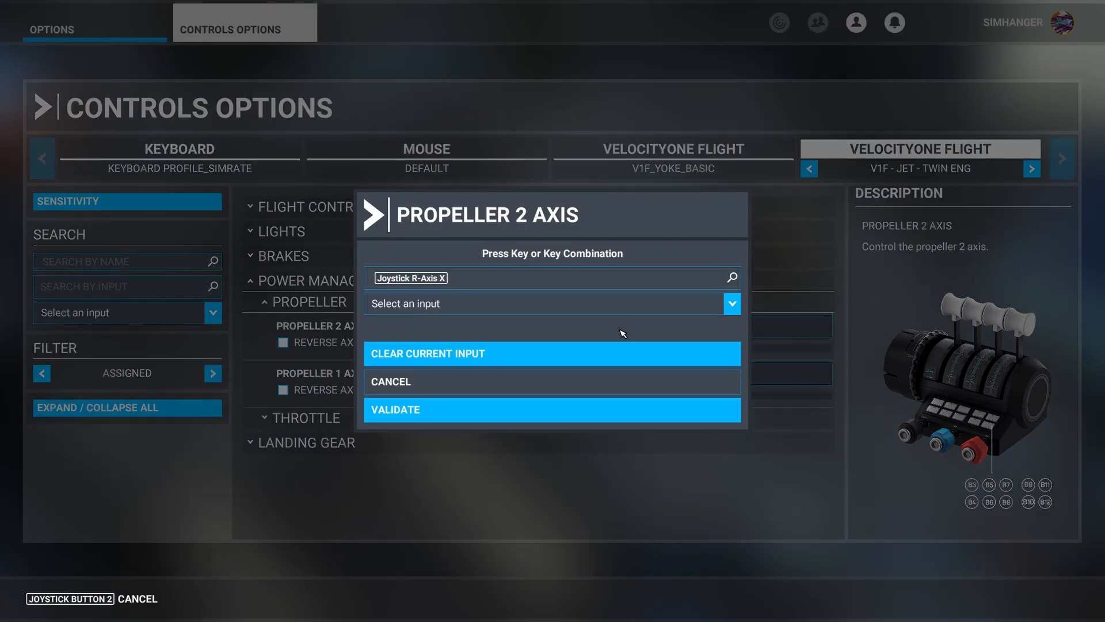
left_click(537, 365)
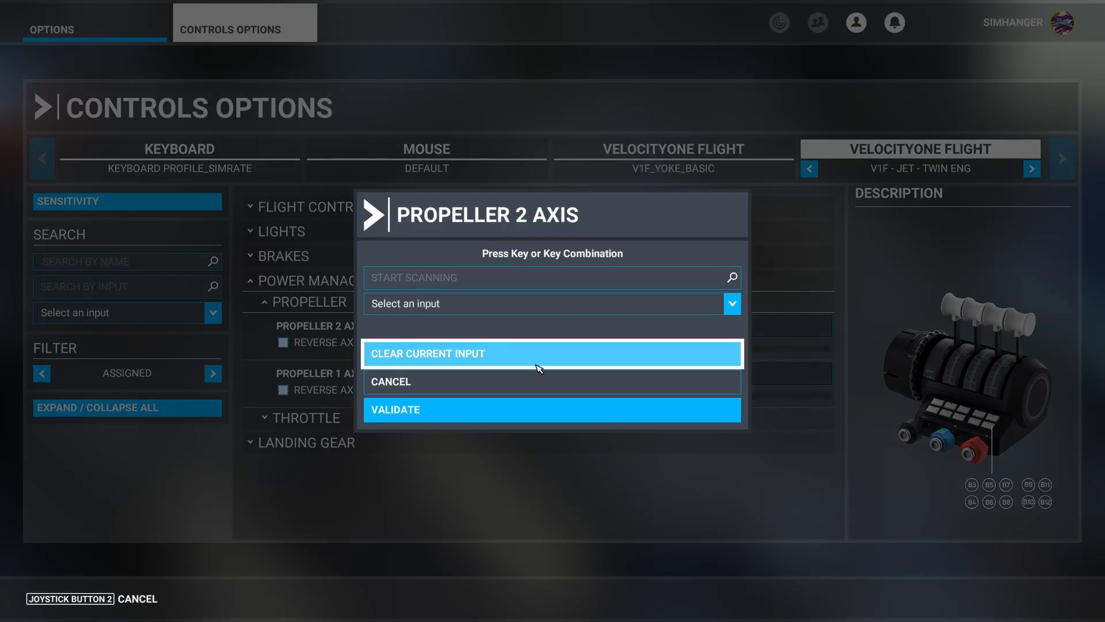
left_click(523, 408)
left_click(611, 328)
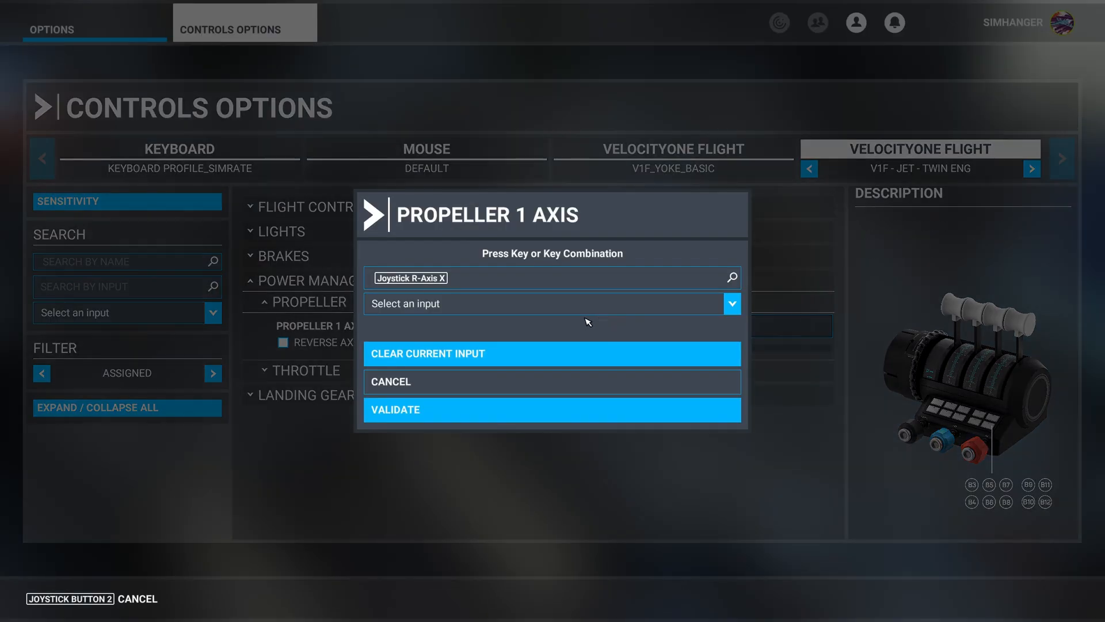
left_click(538, 353)
left_click(514, 414)
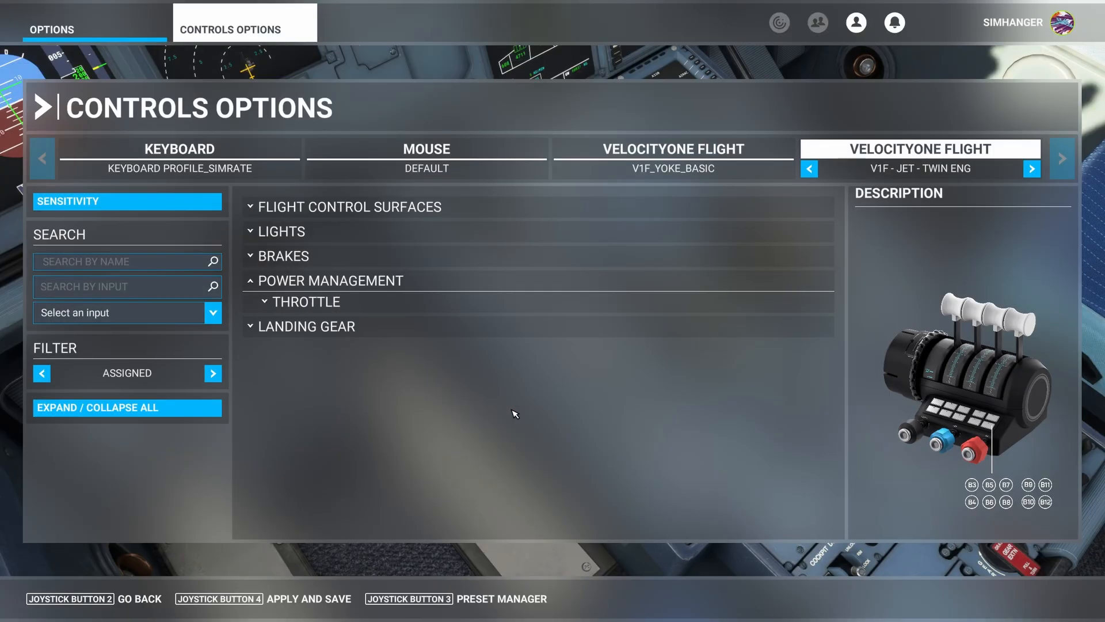
Assign Joystick R-Axis Y to Throttle 2 Axis and Joystick R-Axis X to Throttle 1 Axis, both with Reverse Axis off
left_click(301, 309)
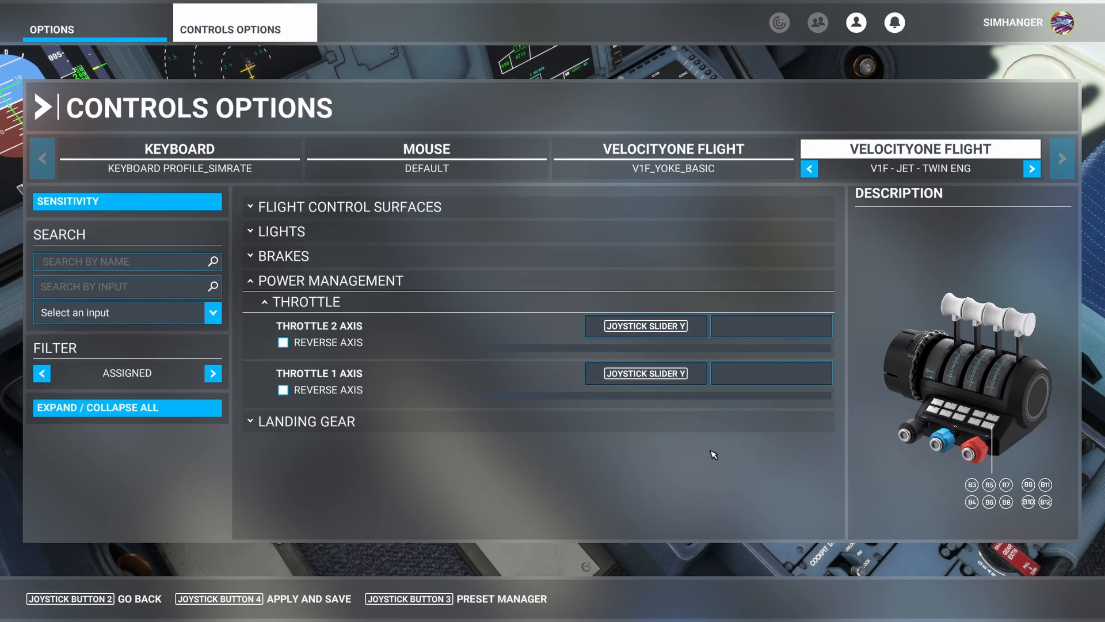
left_click(367, 344)
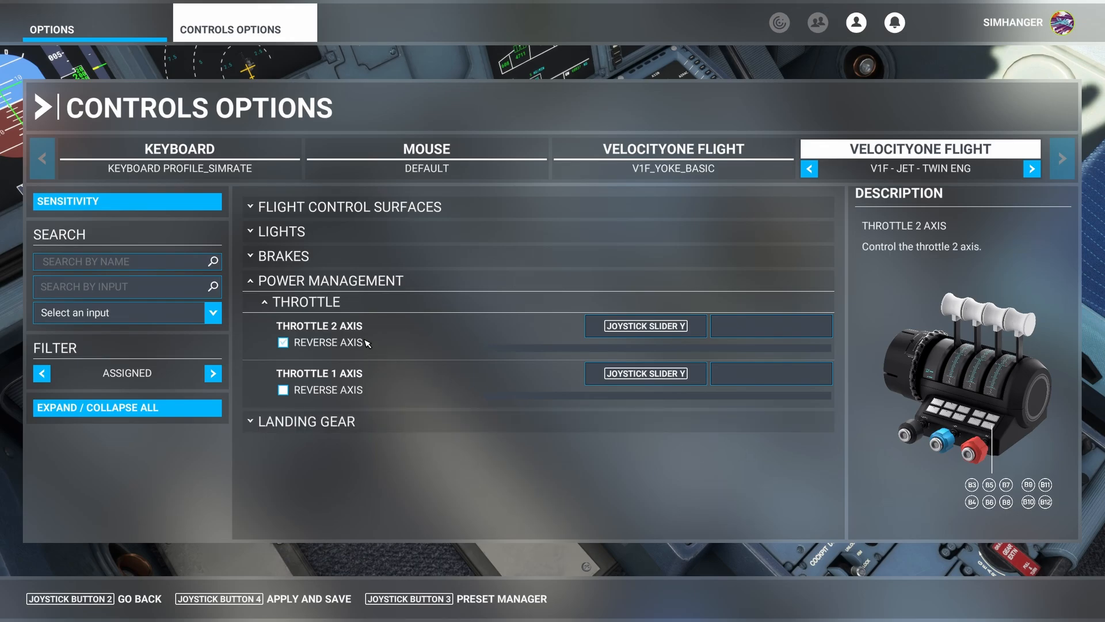
left_click(657, 329)
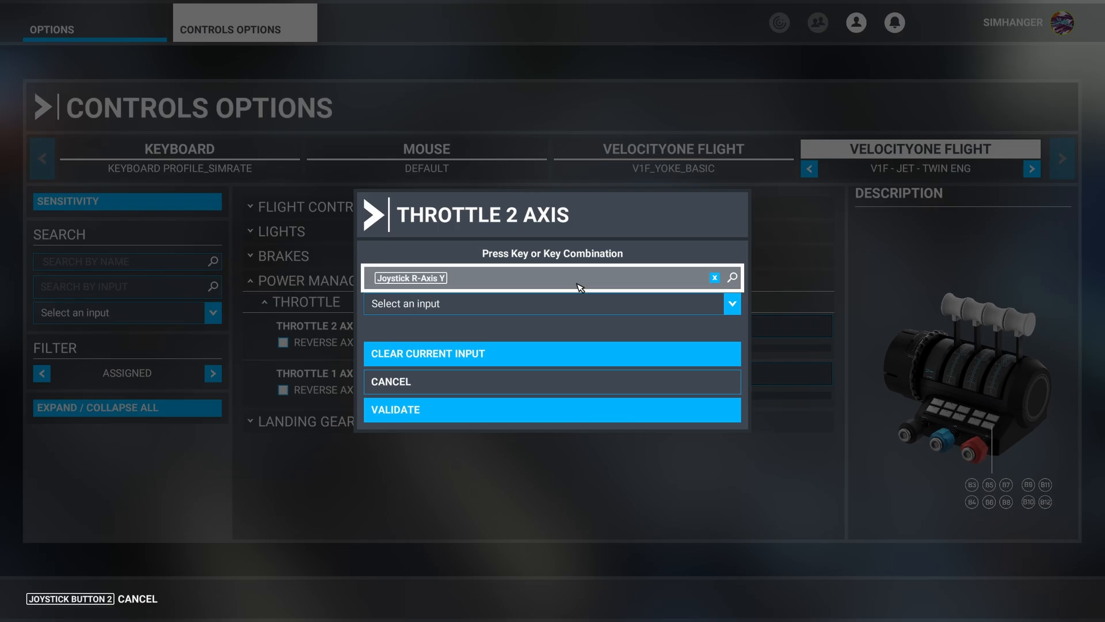
left_click(541, 420)
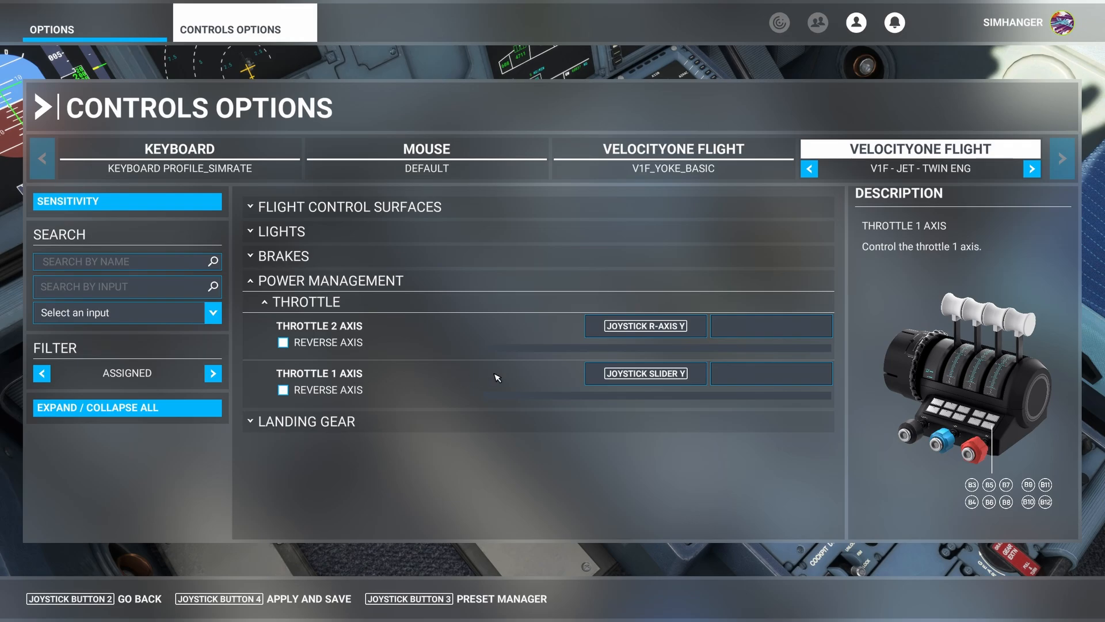
left_click(628, 377)
left_click(543, 281)
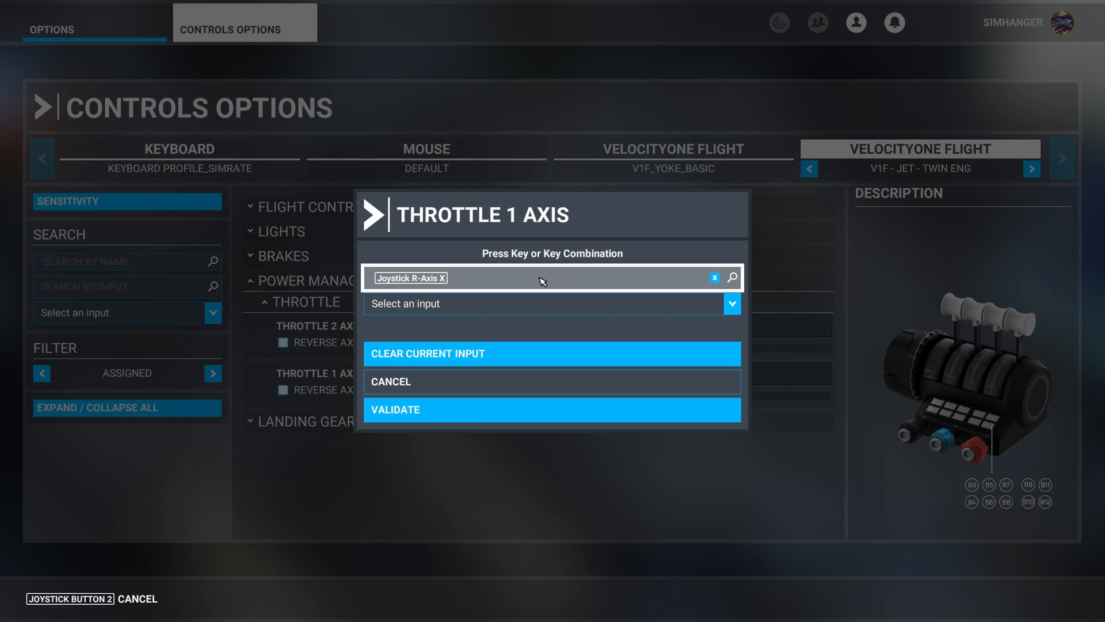
left_click(507, 409)
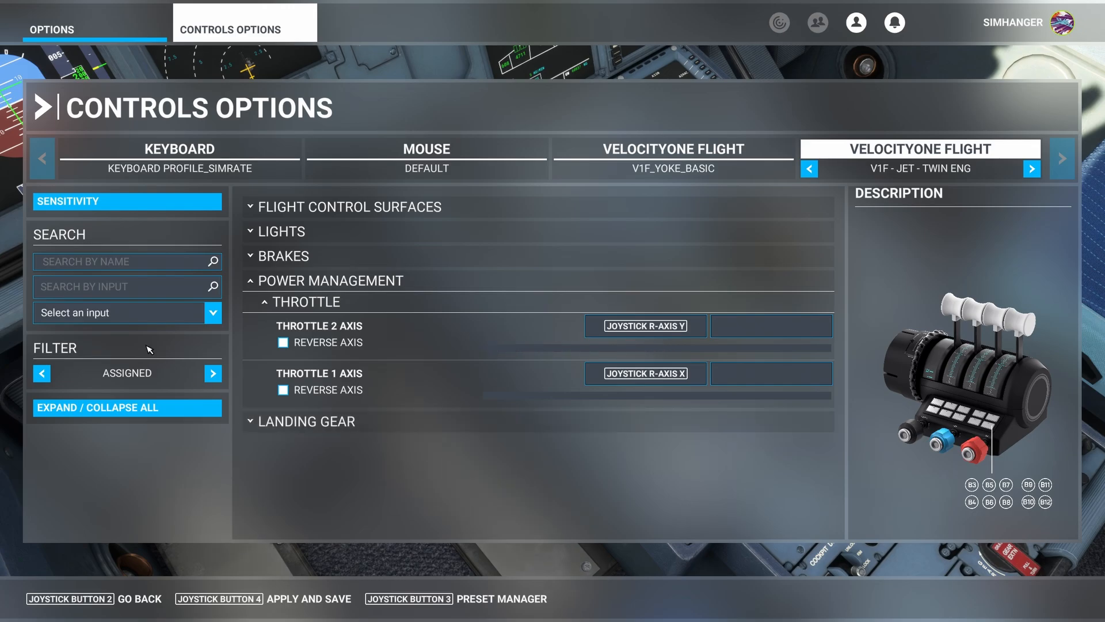
Find the spoiler commands, bind Spoilers Axis to Joystick Slider Y and save the V1F - JET - TWIN ENG profile
left_click(125, 264)
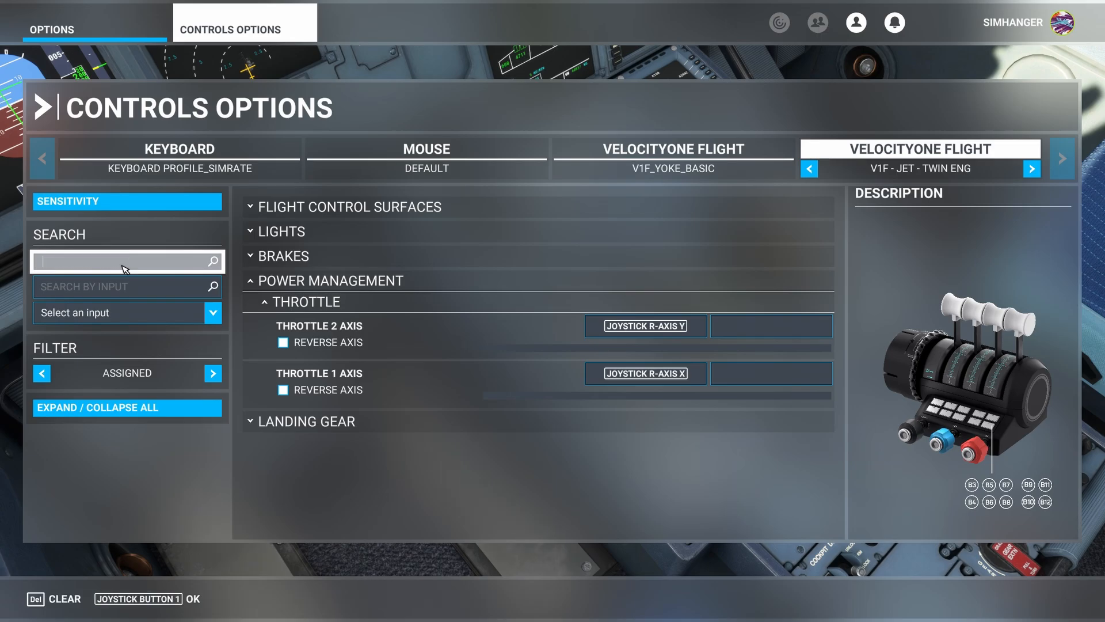
type("spoiler")
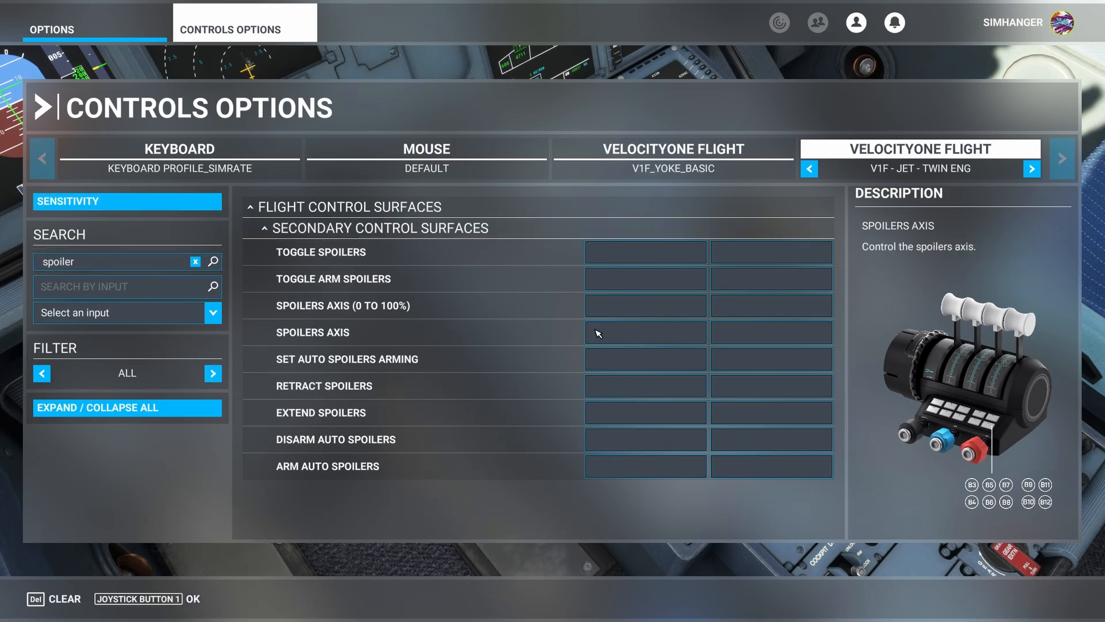
left_click(658, 329)
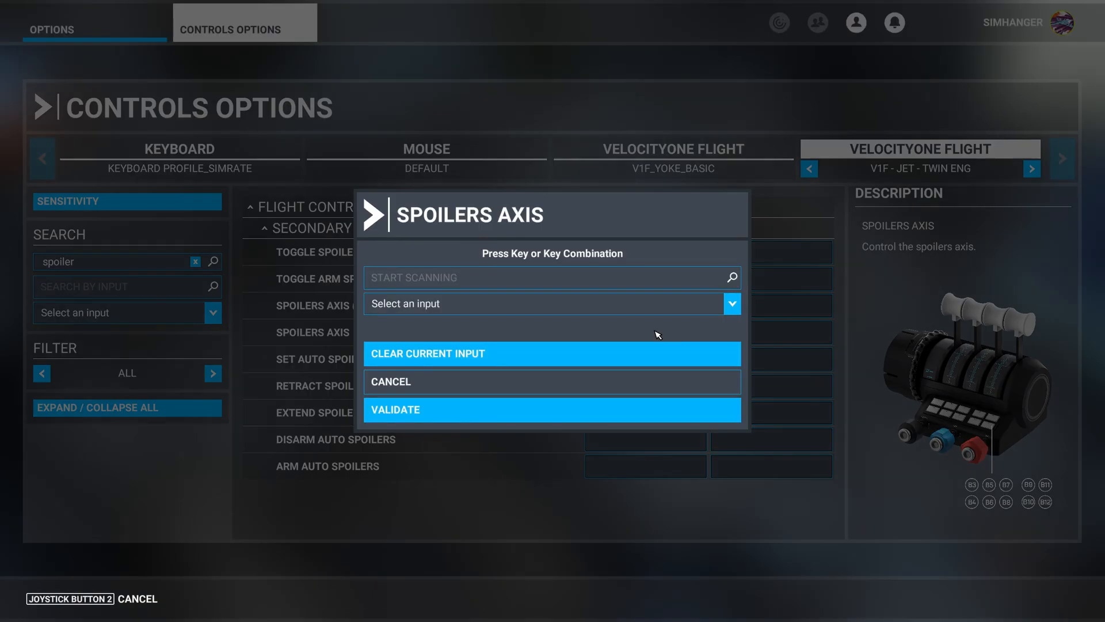
left_click(541, 276)
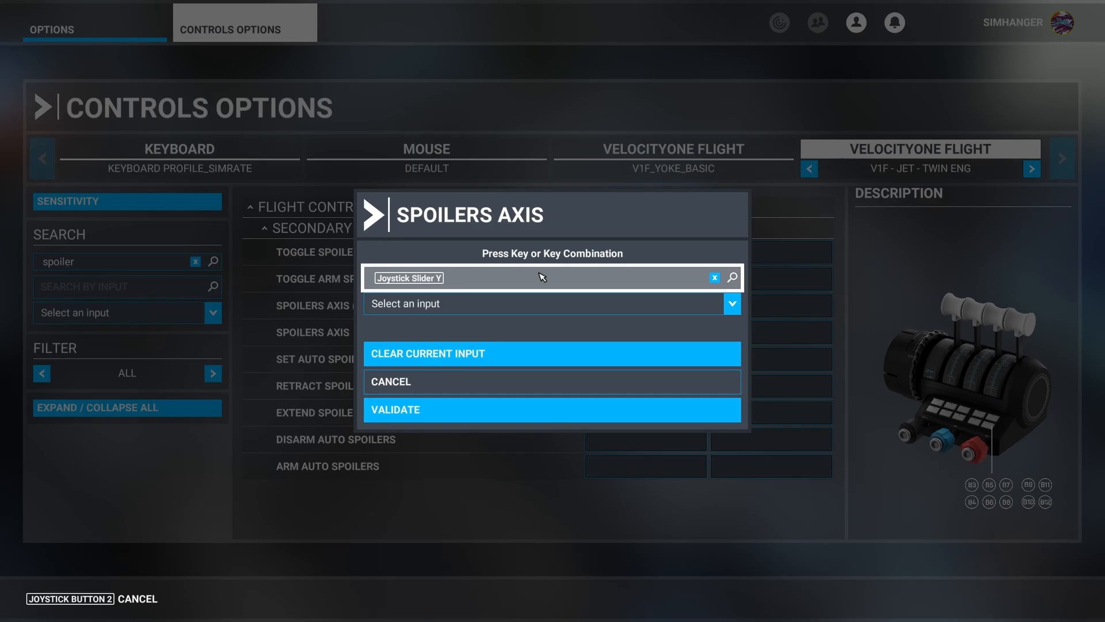
left_click(493, 412)
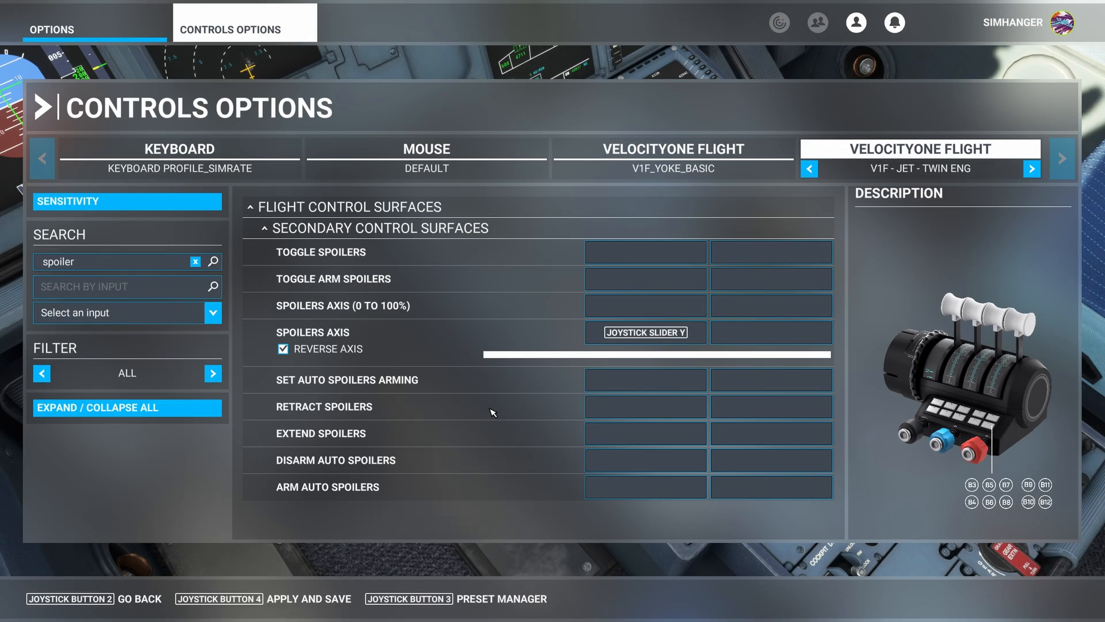
left_click(313, 605)
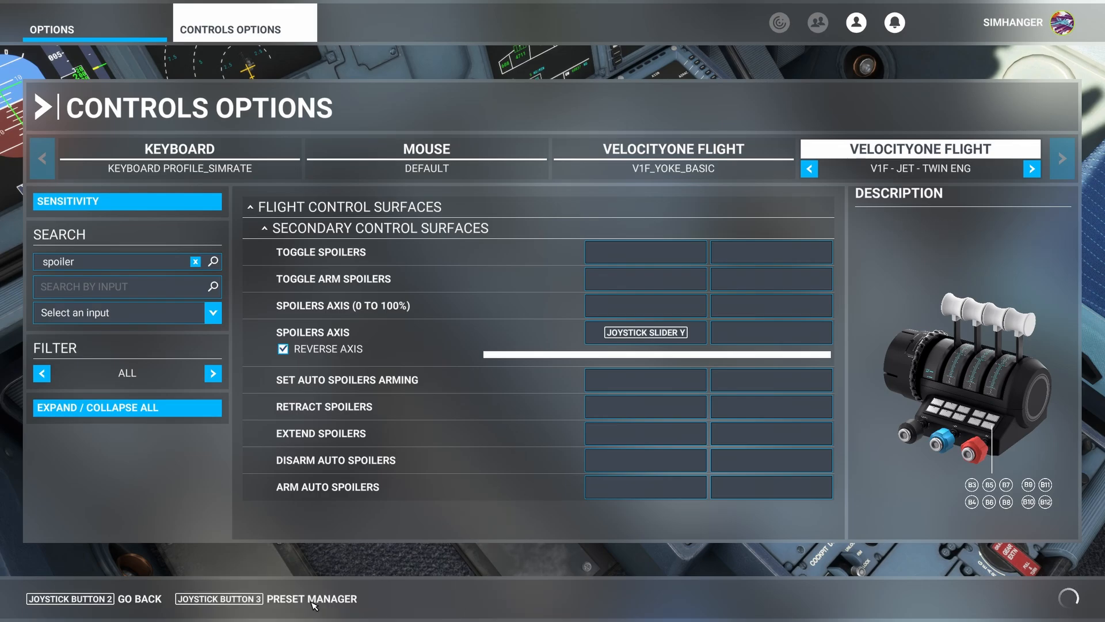
left_click(140, 601)
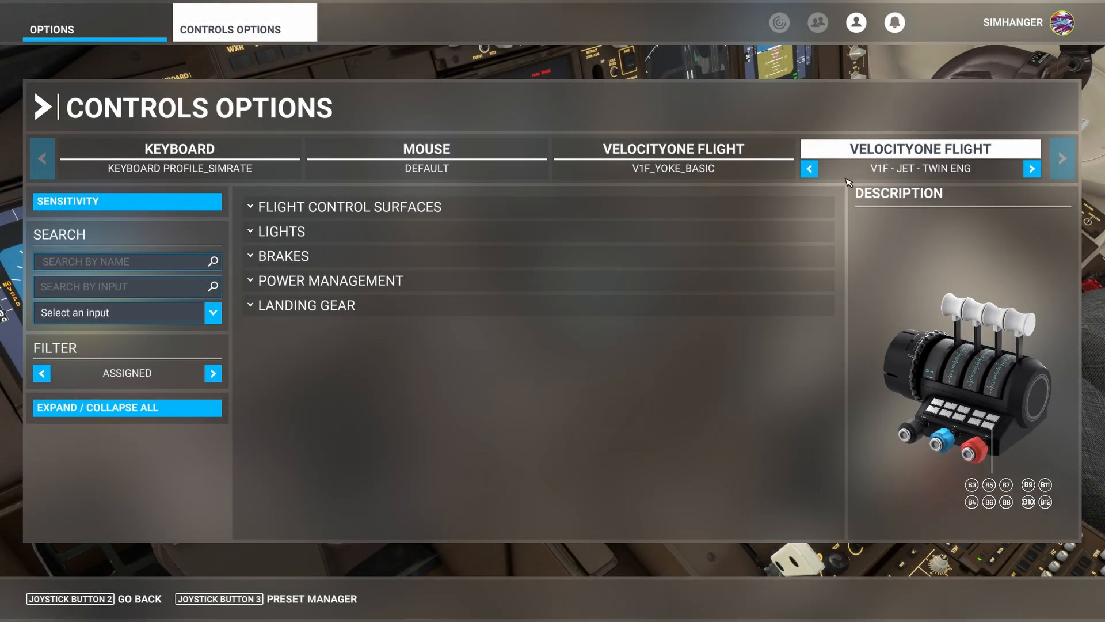
Duplicate the V1F - JET - TWIN ENG quadrant profile under the name V1F - JET - 4 ENG
left_click(303, 602)
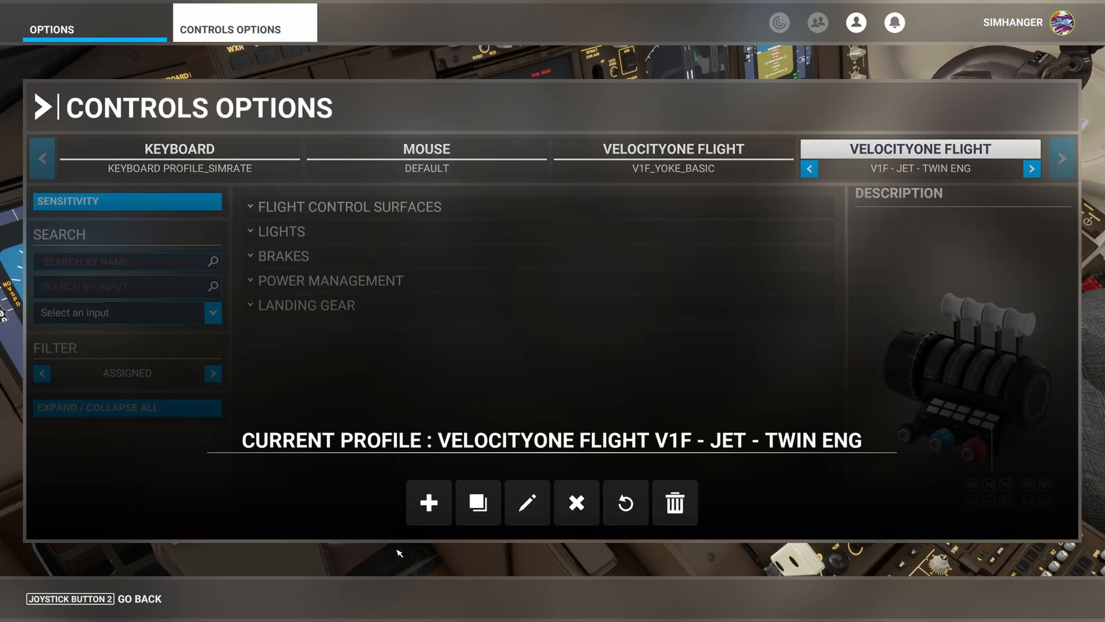
left_click(478, 503)
left_click(502, 321)
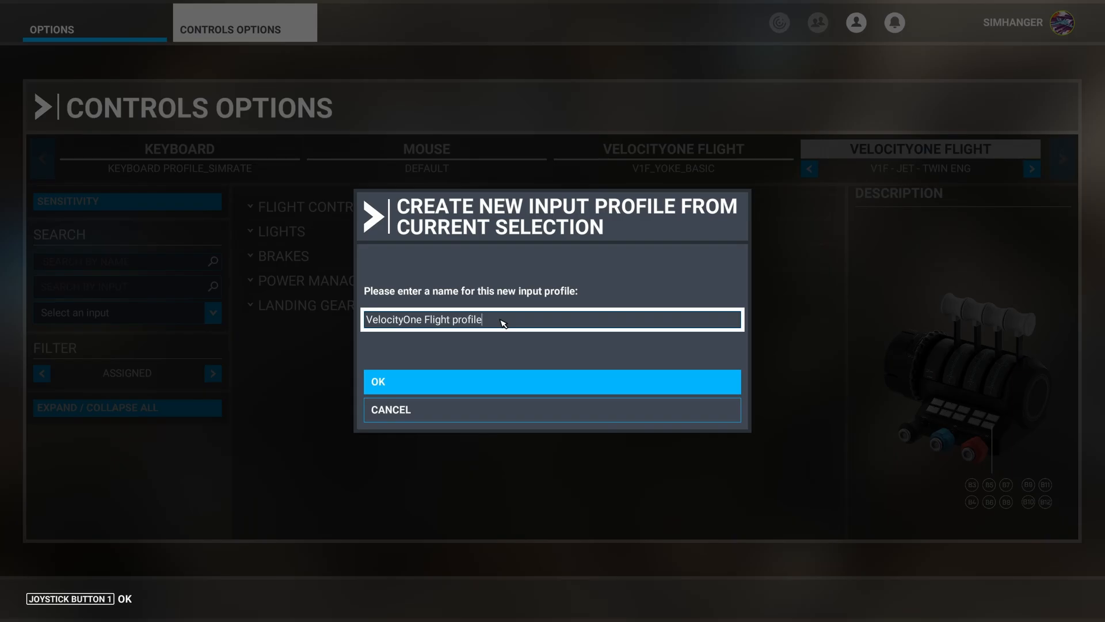
key("ctrl+a")
type("V1F - JET - 4 EN")
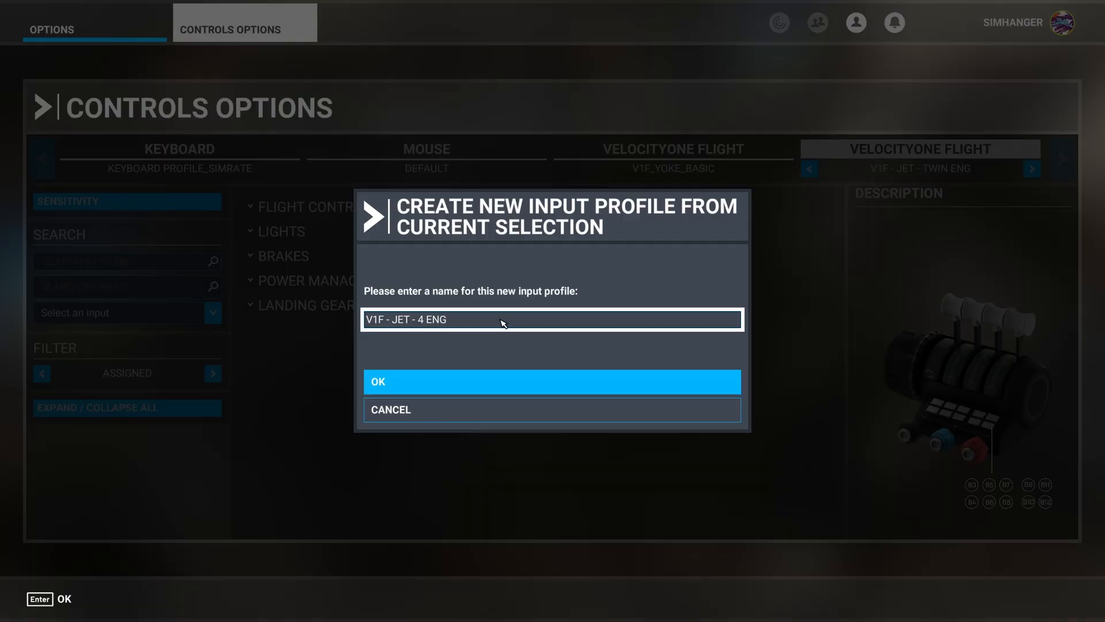
key("Return")
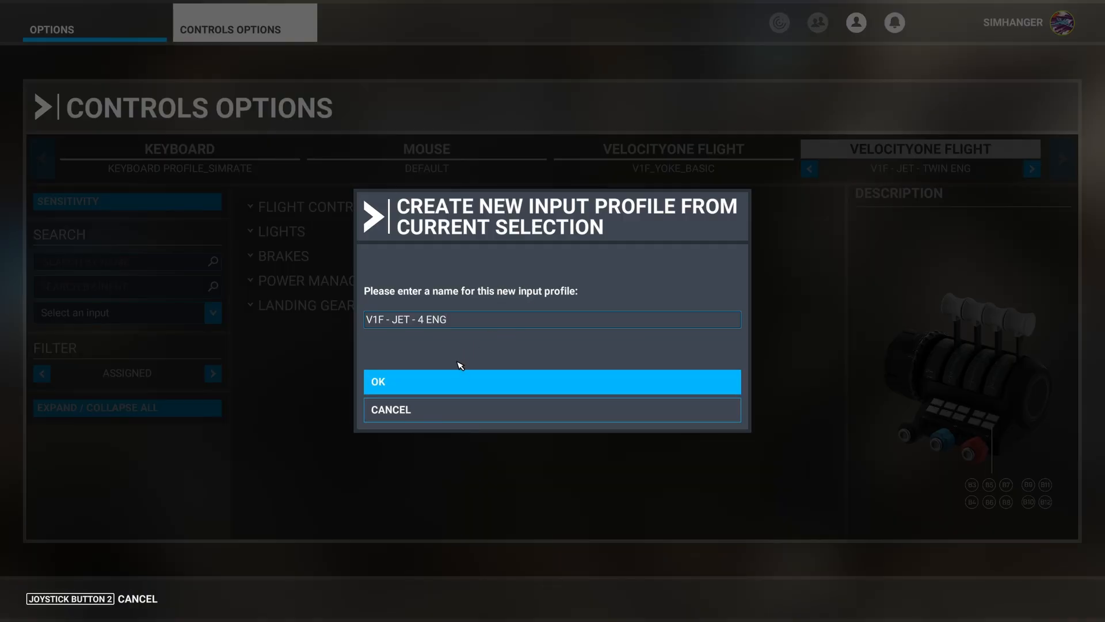
left_click(461, 381)
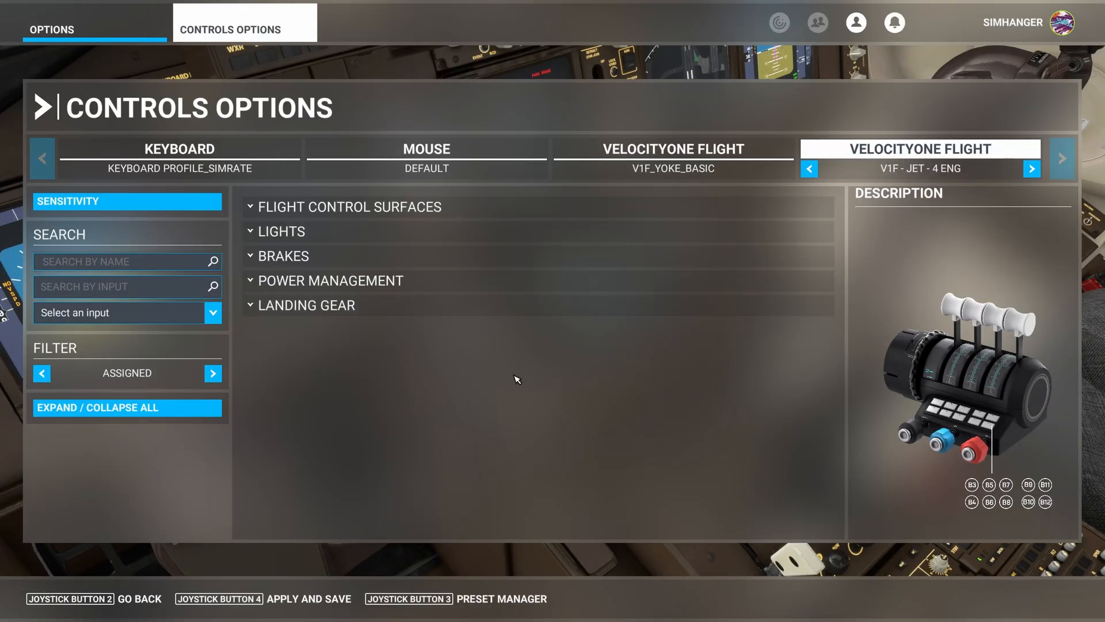
Rebind Throttle 2 Axis in Power Management to Joystick R-Axis X, accepting the input it shares with Throttle 1 Axis
left_click(331, 281)
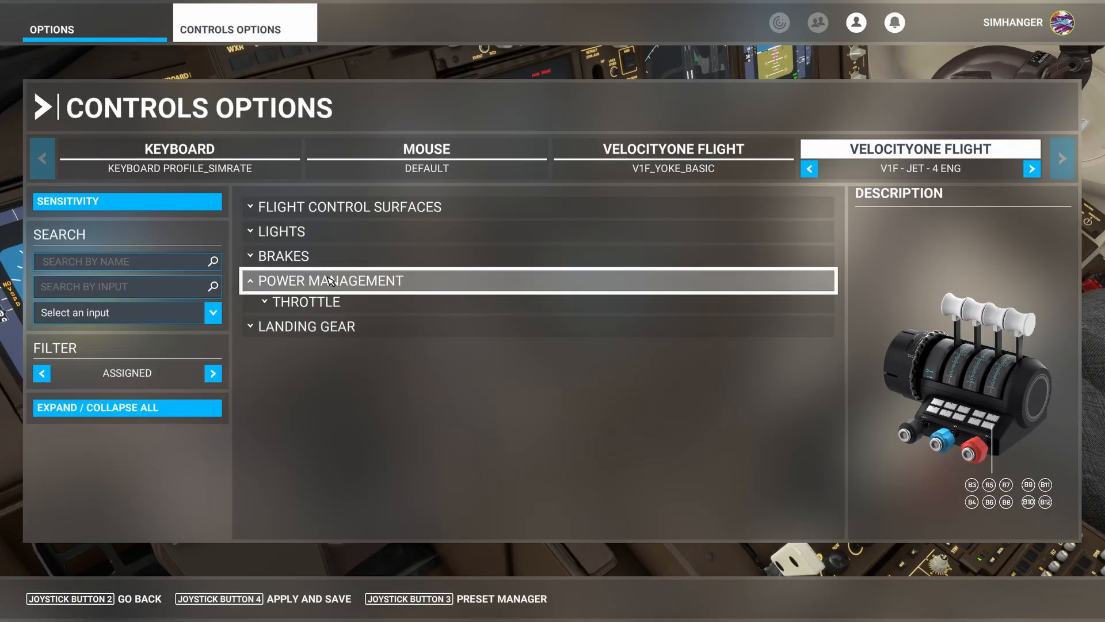
left_click(303, 302)
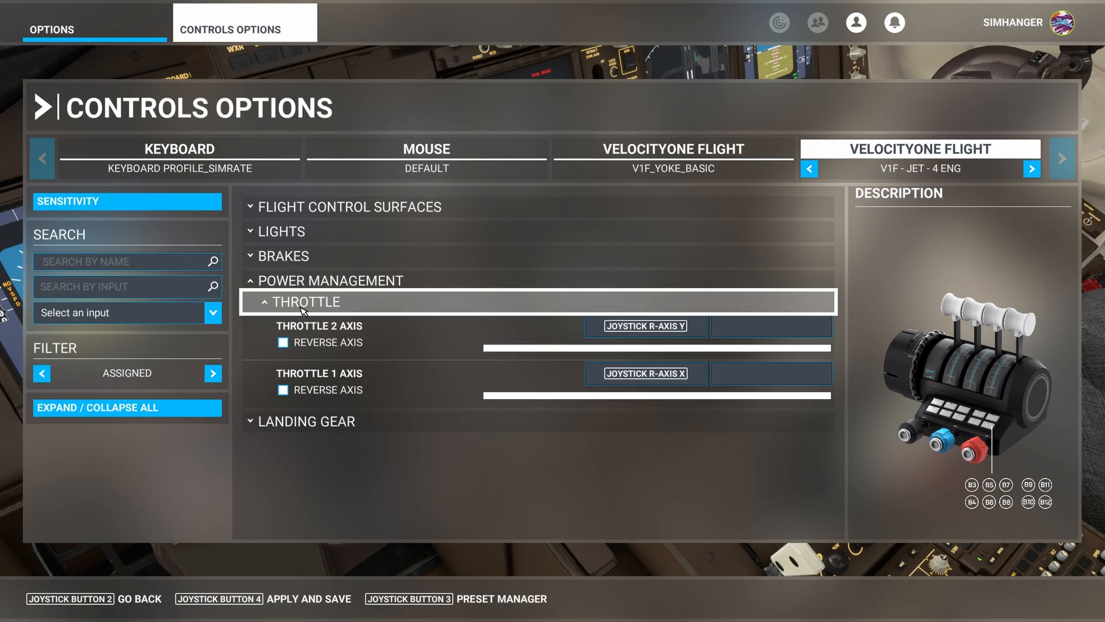
left_click(314, 391)
left_click(314, 391)
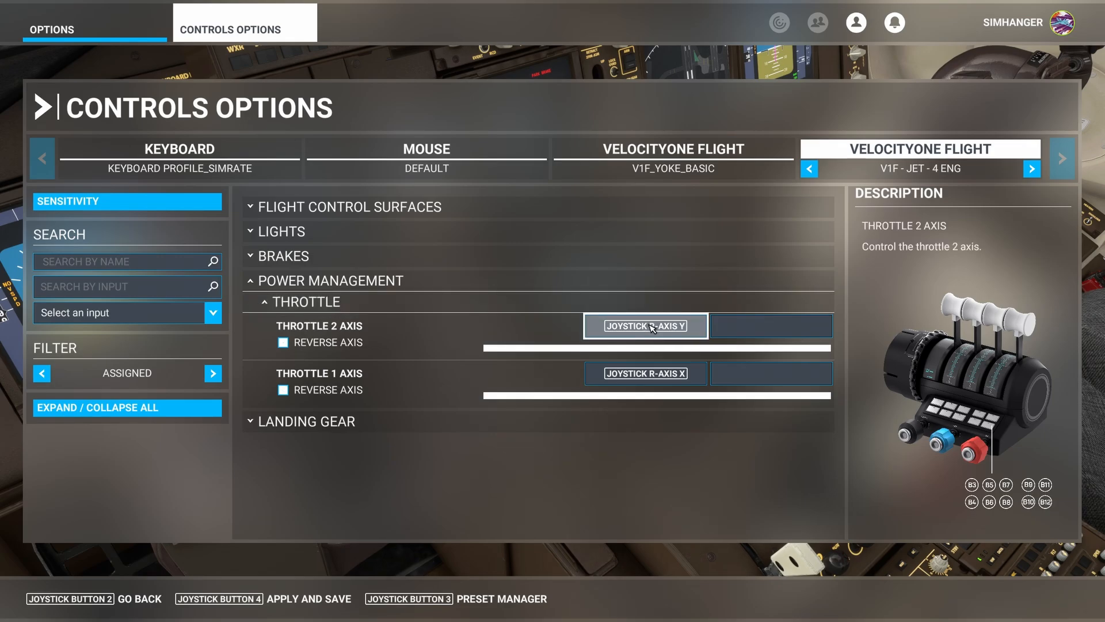
left_click(652, 327)
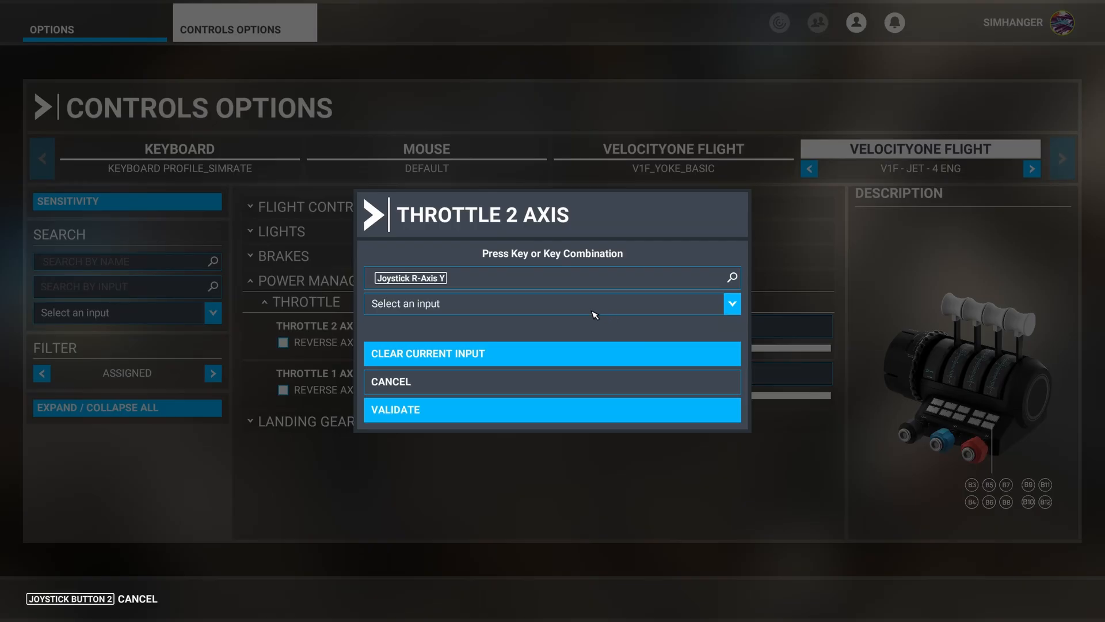
left_click(546, 284)
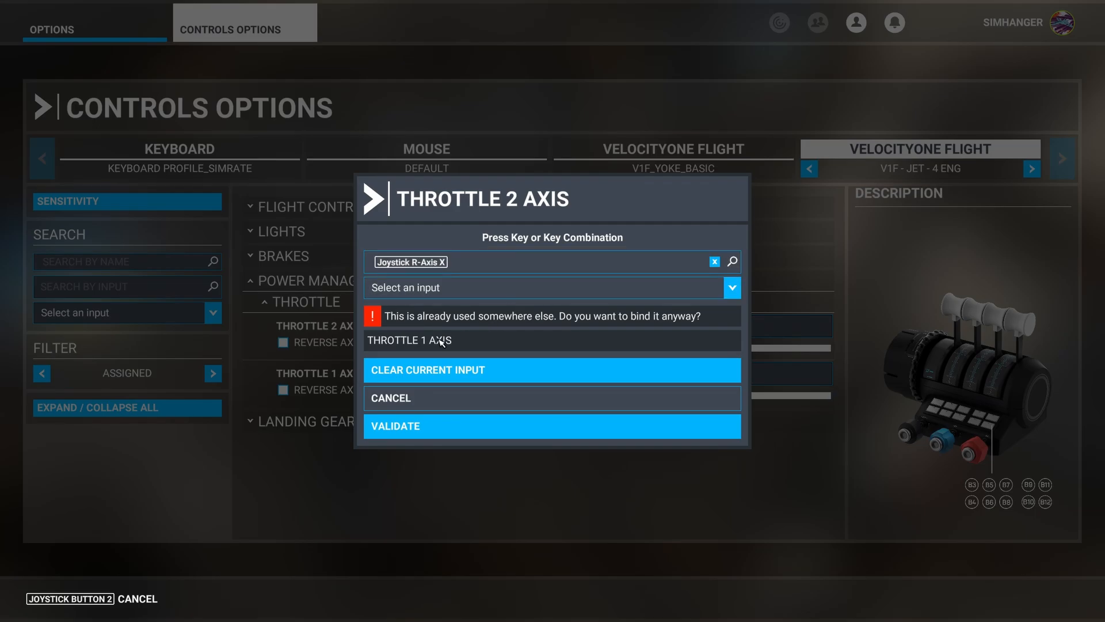
left_click(439, 427)
Show all commands and assign Joystick R-Axis Y to Throttle 4 Axis with Reverse Axis off
left_click(213, 374)
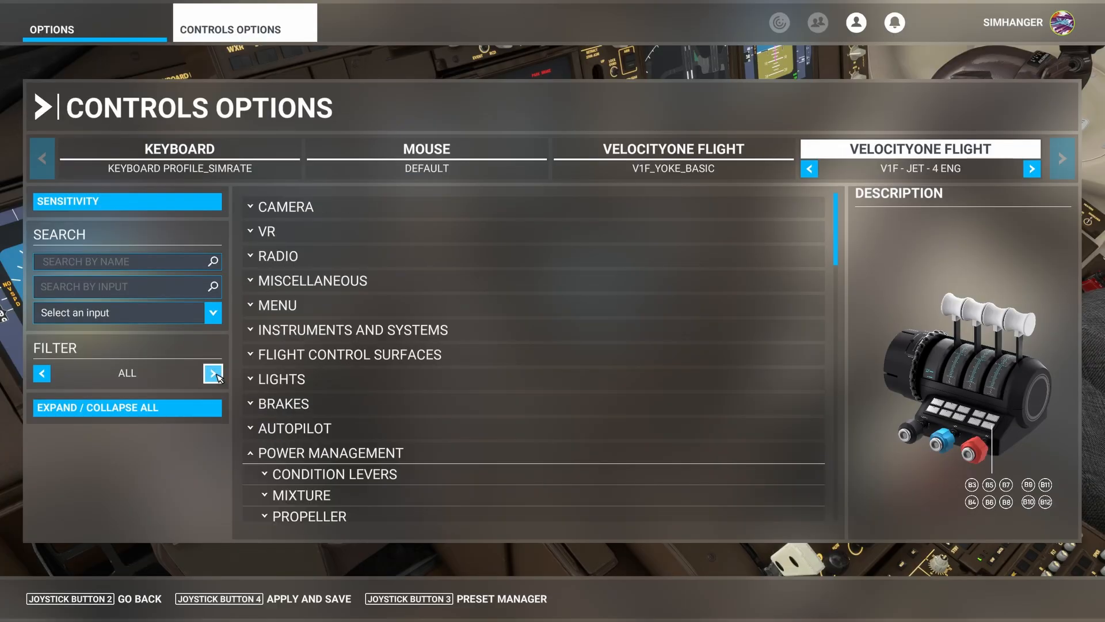
scroll(397, 357, "down", 8)
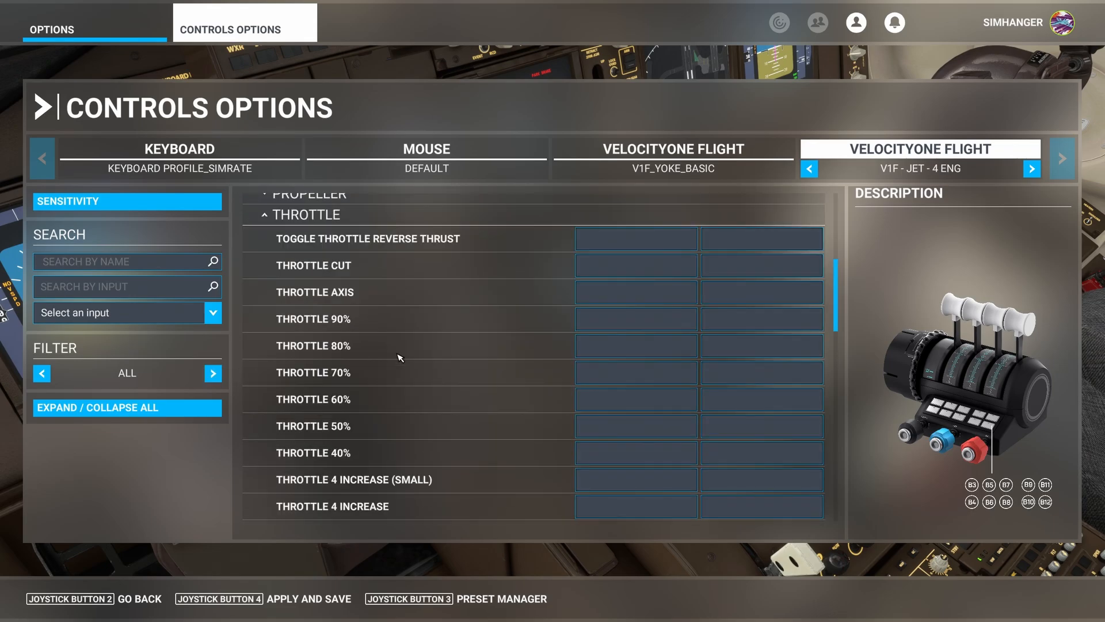
scroll(397, 358, "down", 2)
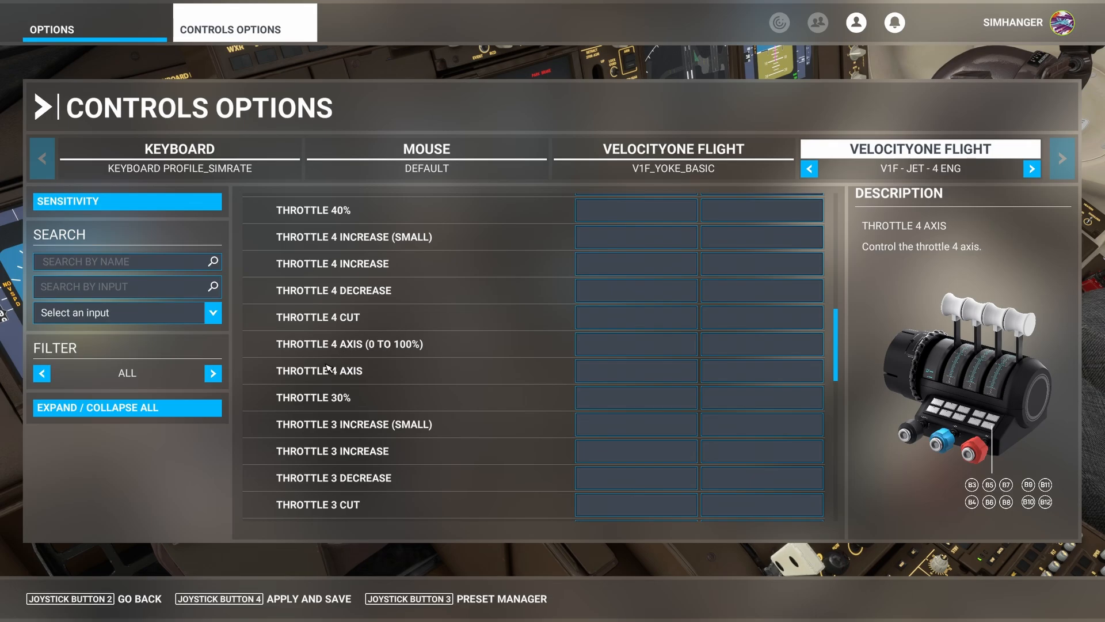
left_click(627, 373)
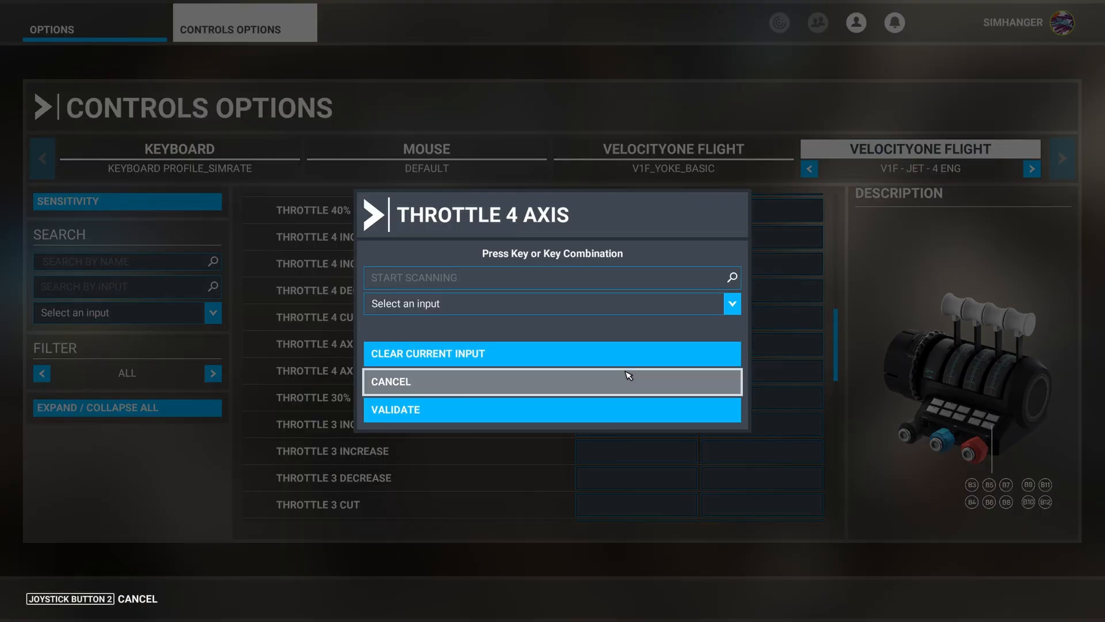
left_click(576, 282)
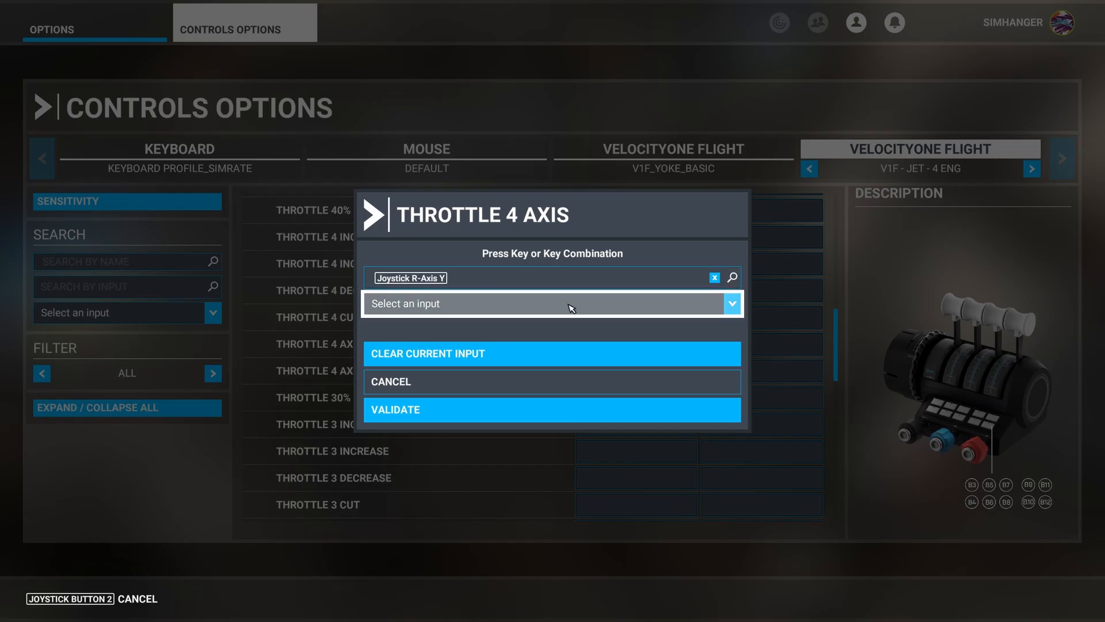
left_click(507, 408)
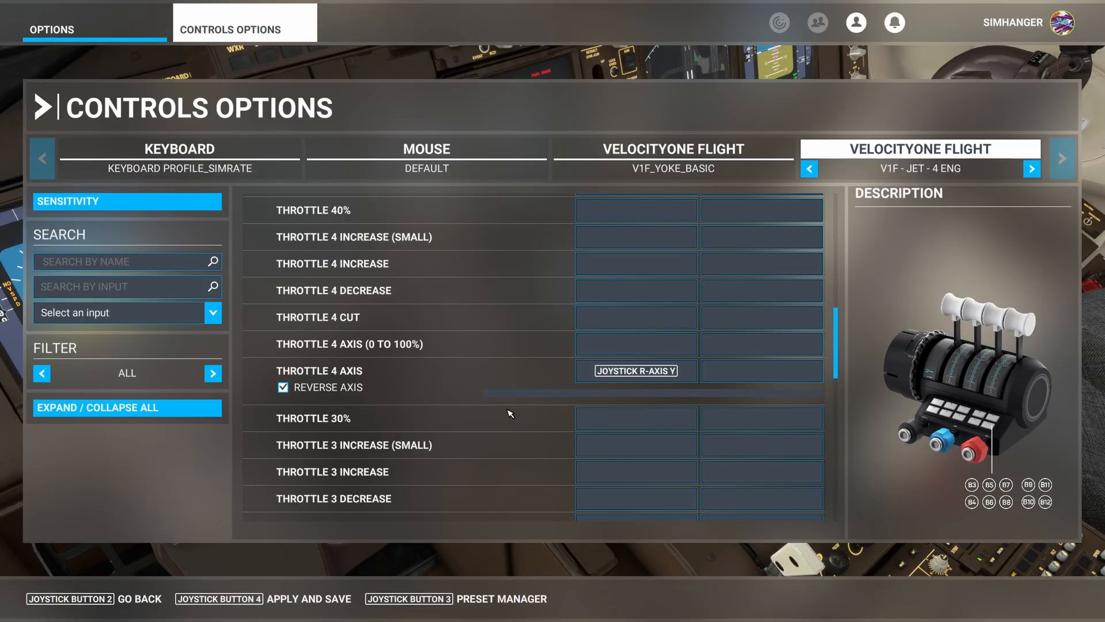
Assign Joystick R-Axis Y to Throttle 3 Axis as well, with Reverse Axis off
scroll(507, 392, "down", 3)
scroll(428, 368, "up", 1)
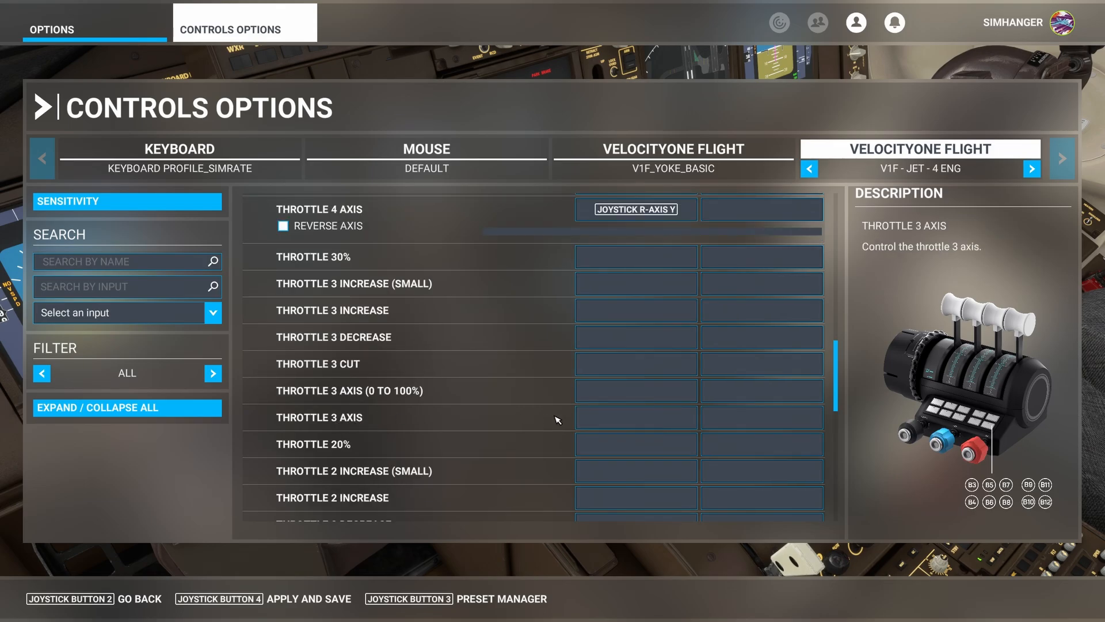
left_click(610, 421)
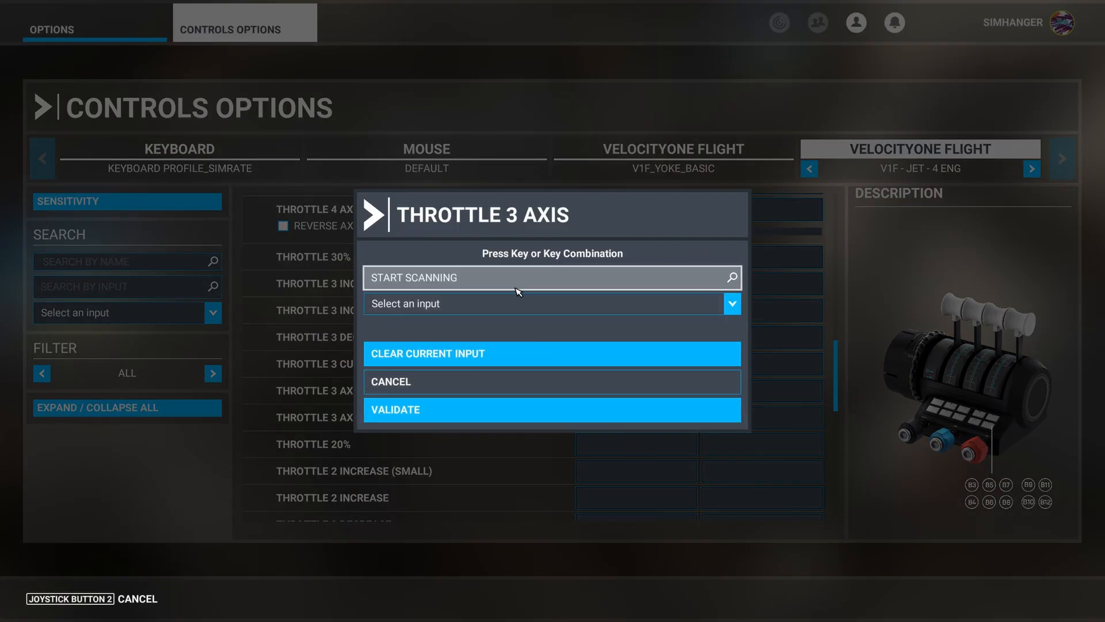
left_click(518, 291)
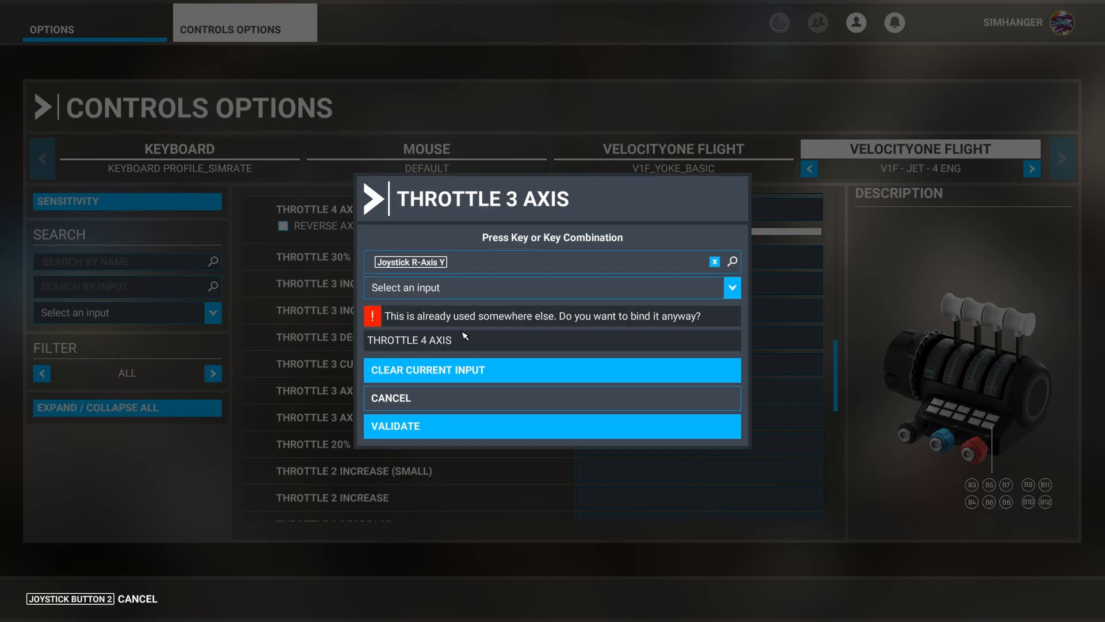
left_click(440, 432)
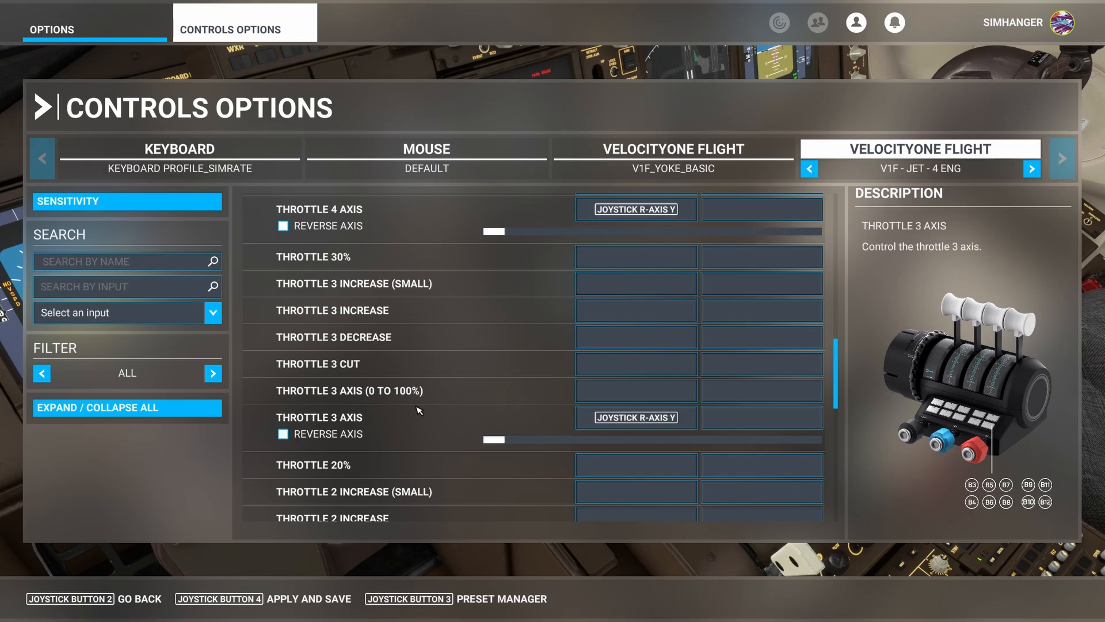
In the V1F_YOKE_BASIC yoke profile, bind Throttle 4 Decrease to Joystick Button 19 with action type On Press
left_click(650, 154)
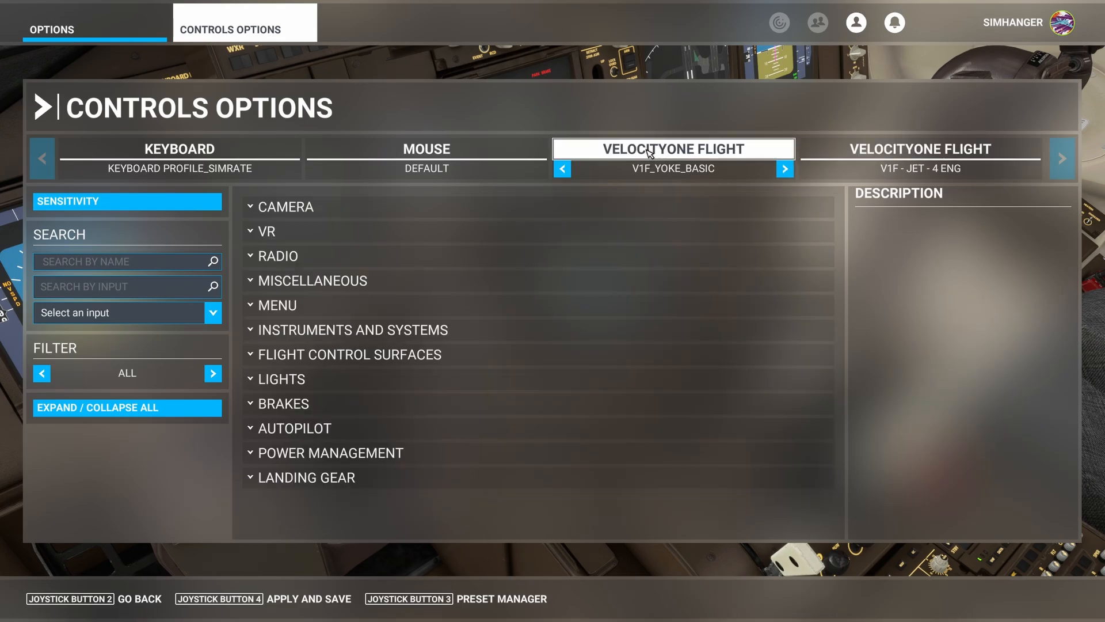
left_click(333, 452)
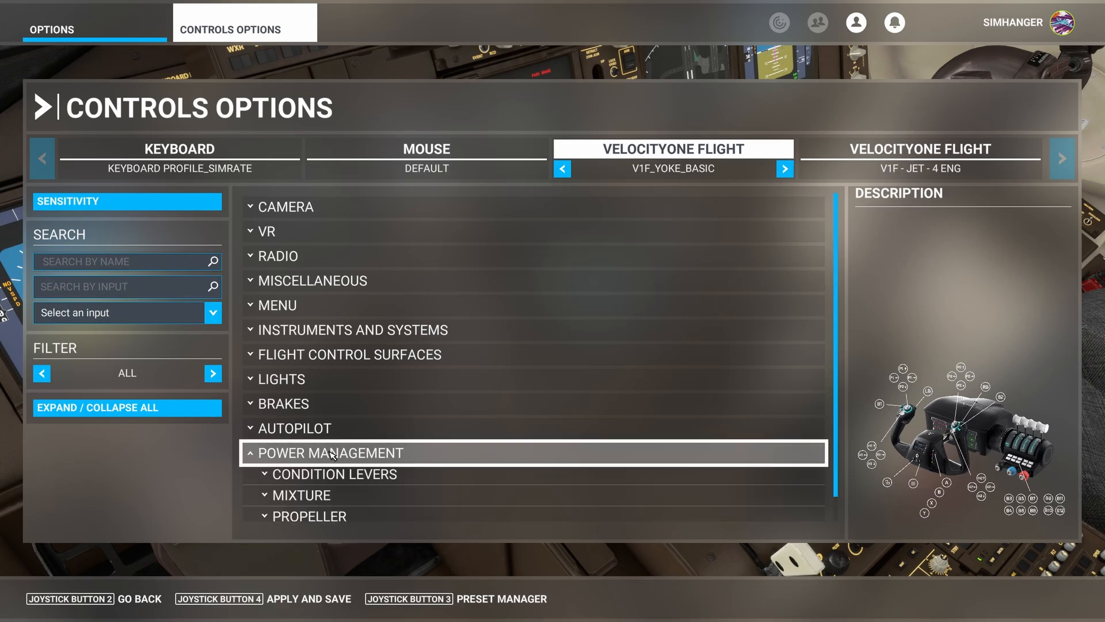
scroll(332, 452, "down", 1)
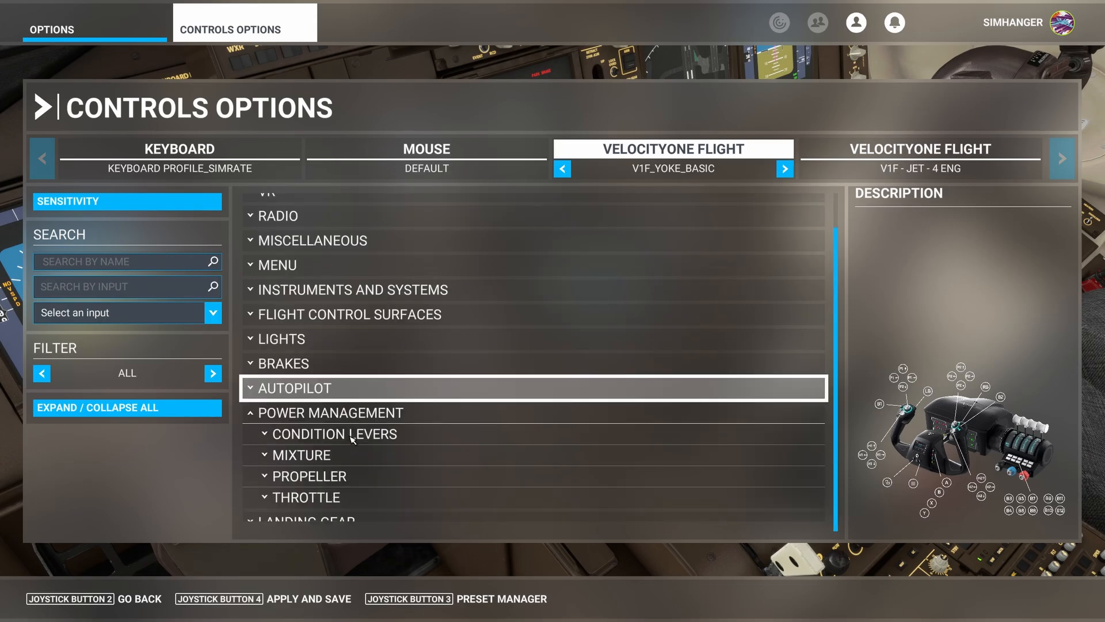
left_click(303, 501)
scroll(378, 461, "down", 5)
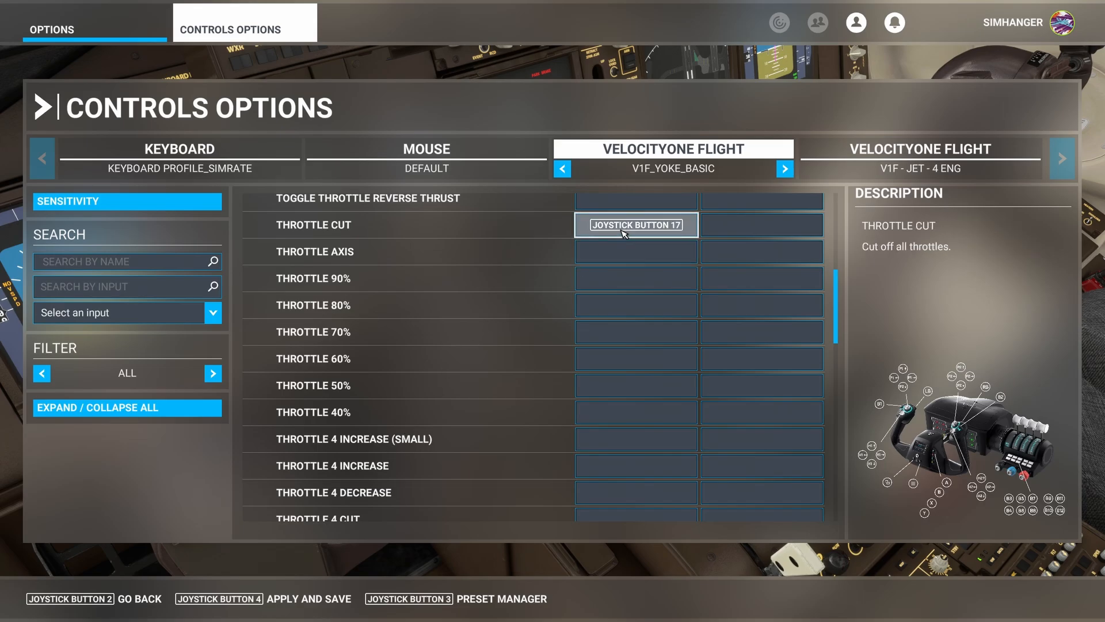
scroll(453, 332, "down", 3)
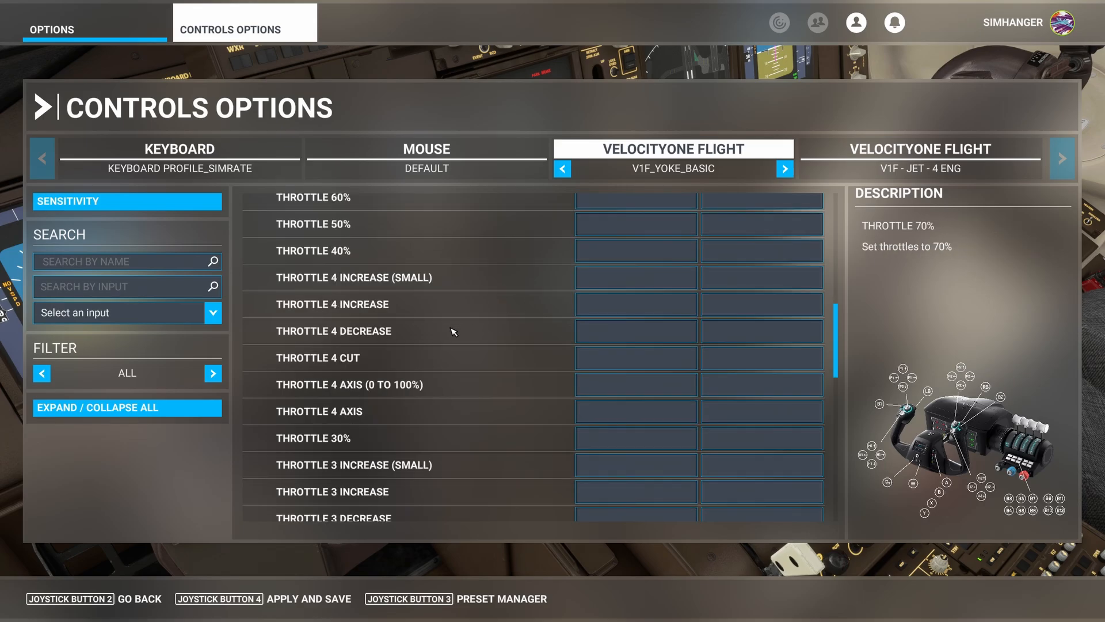
left_click(614, 332)
left_click(606, 275)
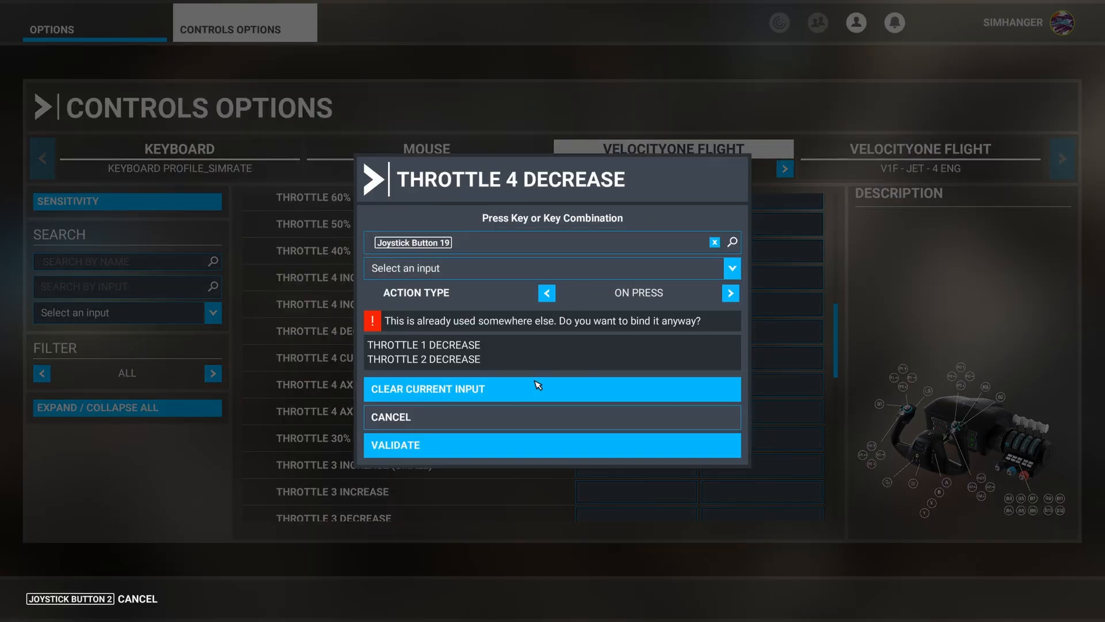
left_click(471, 449)
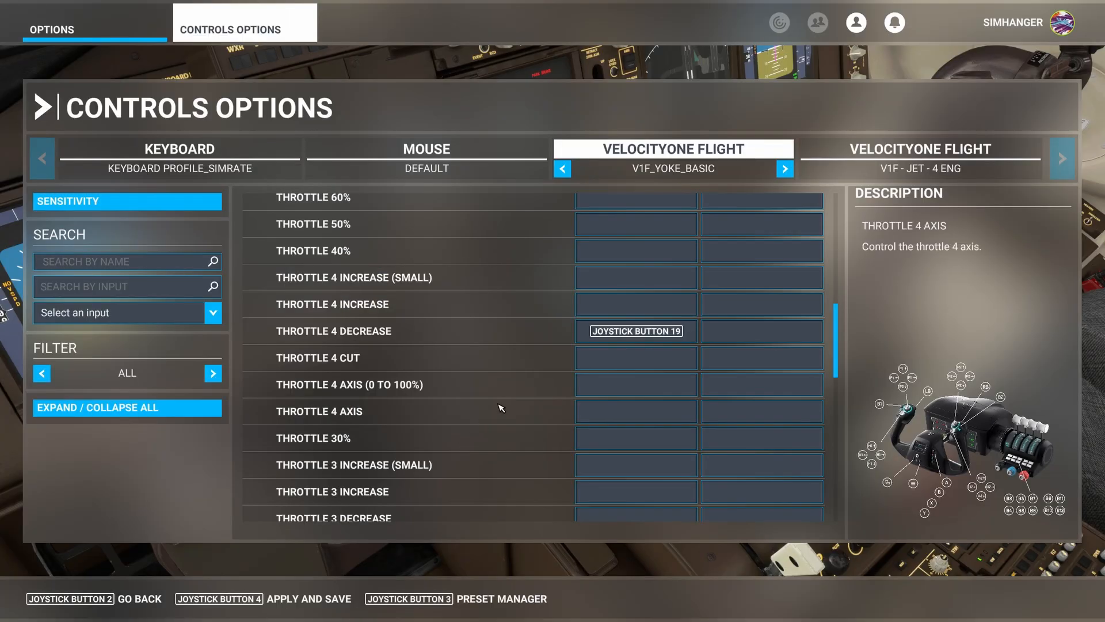
Bind Throttle 3 Decrease to Joystick Button 19 with action type On Press and save the control changes
scroll(509, 400, "down", 3)
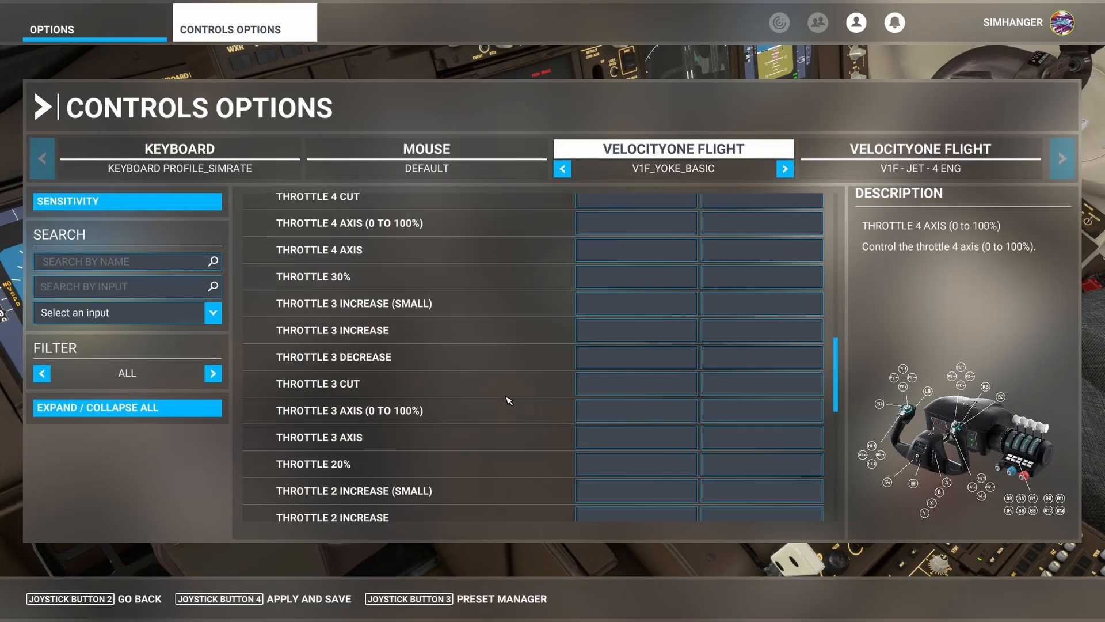
left_click(639, 360)
left_click(535, 279)
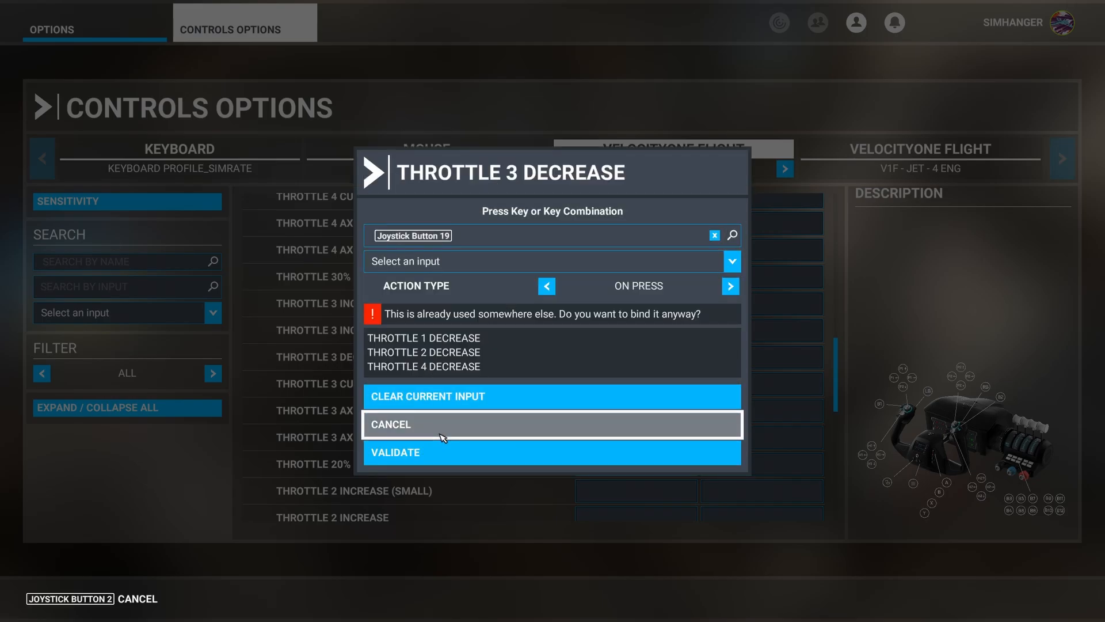
left_click(443, 454)
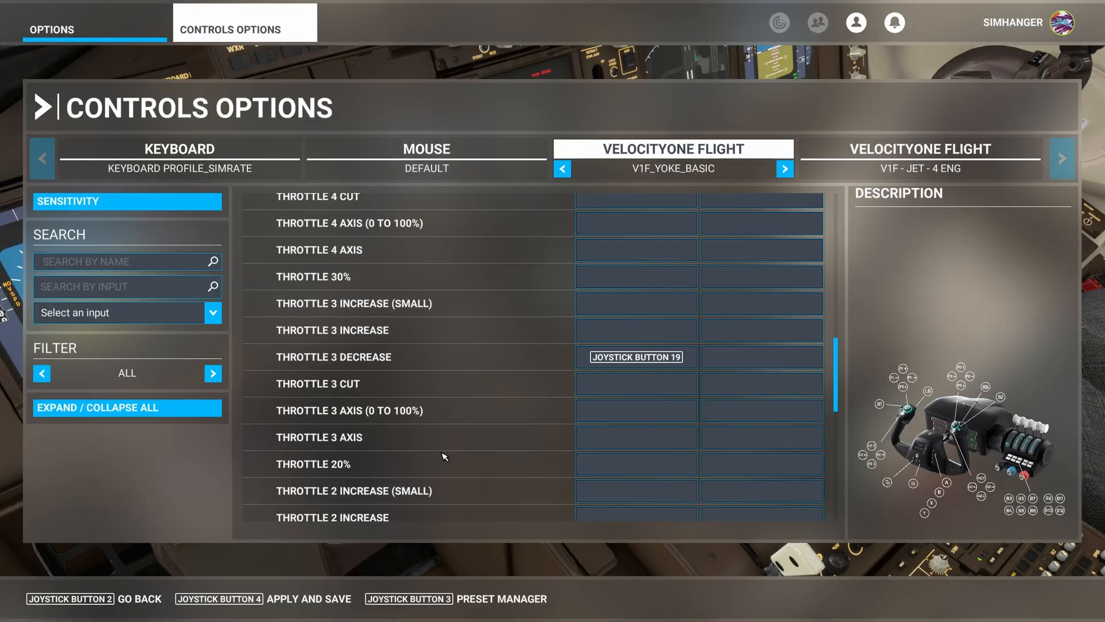
left_click(293, 599)
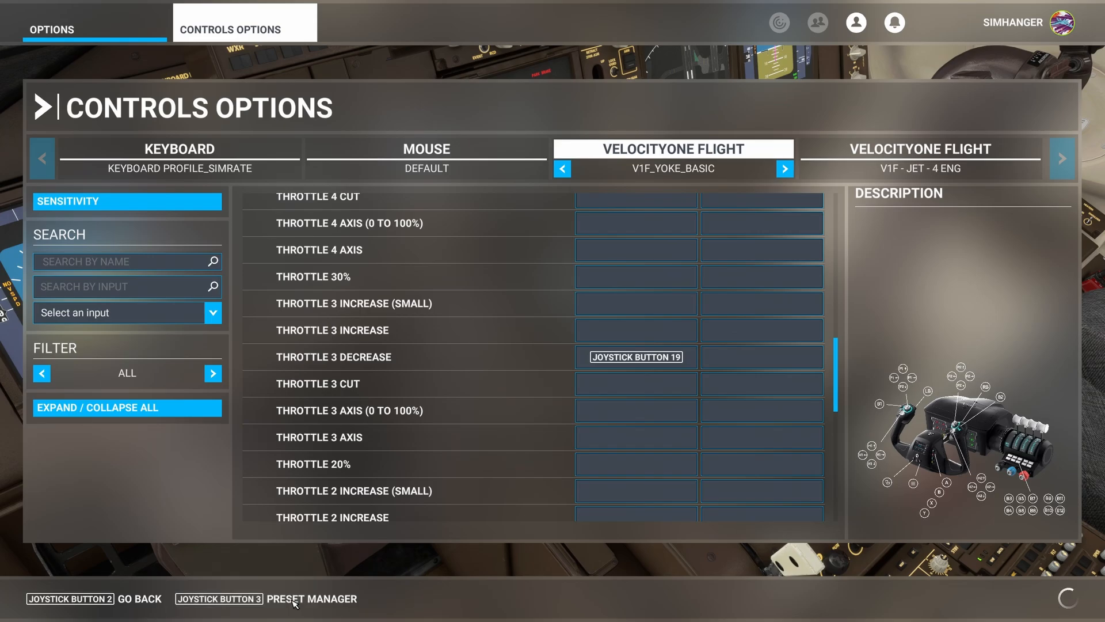